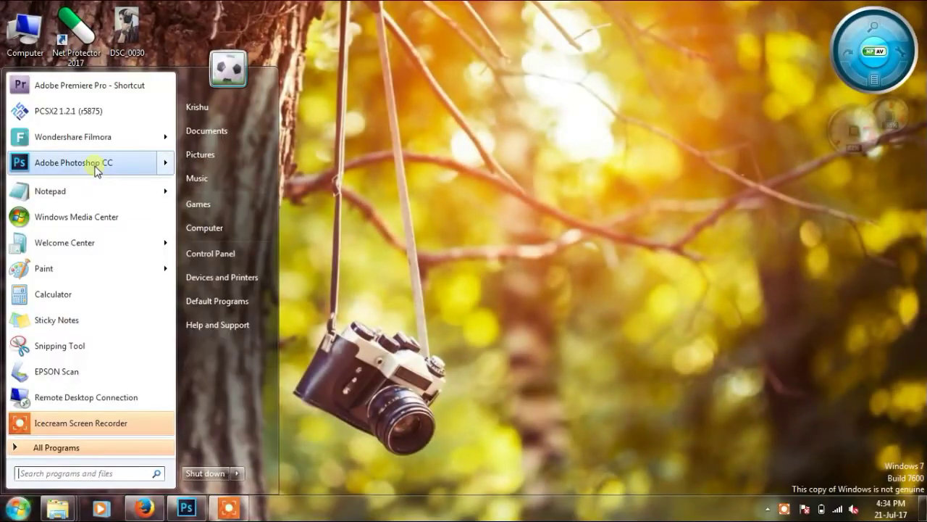
Open the guitarist photo DSCN7781.JPG from its folder in Photoshop as a Background layer
left_click(96, 169)
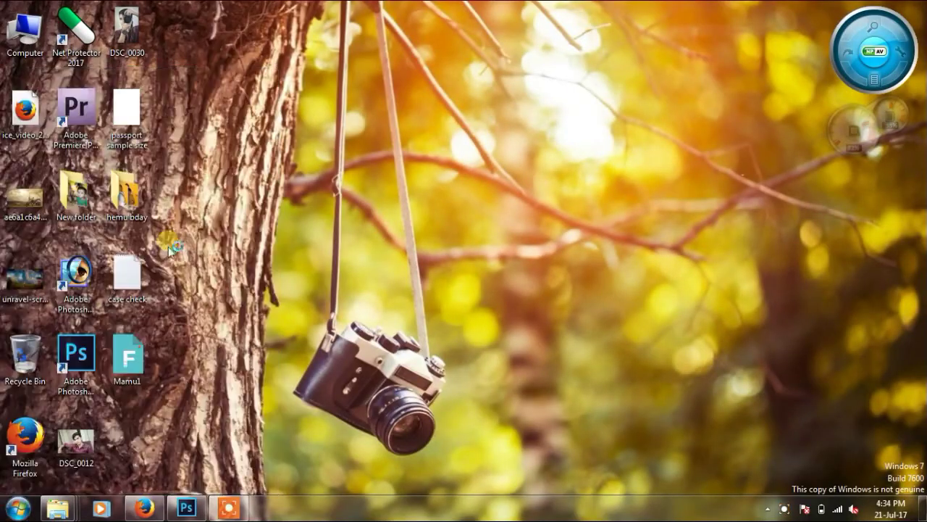
mouse_move(58, 508)
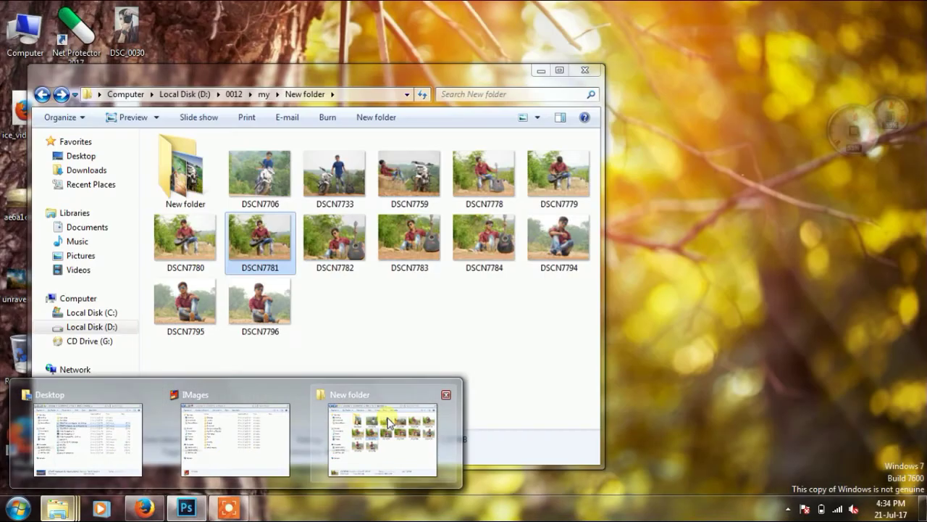
left_click(385, 433)
mouse_move(409, 184)
left_mouse_down()
mouse_move(402, 249)
mouse_move(470, 269)
mouse_move(618, 372)
left_mouse_up()
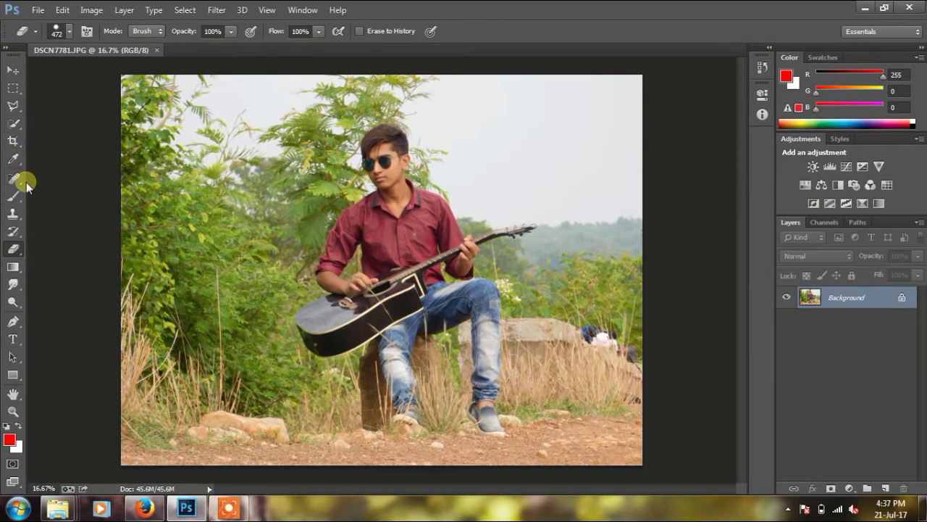
scroll(290, 383, "up", 1)
Zoom in, activate the Pen tool in Path mode, and pan down to the legs and ground
scroll(290, 384, "up", 1)
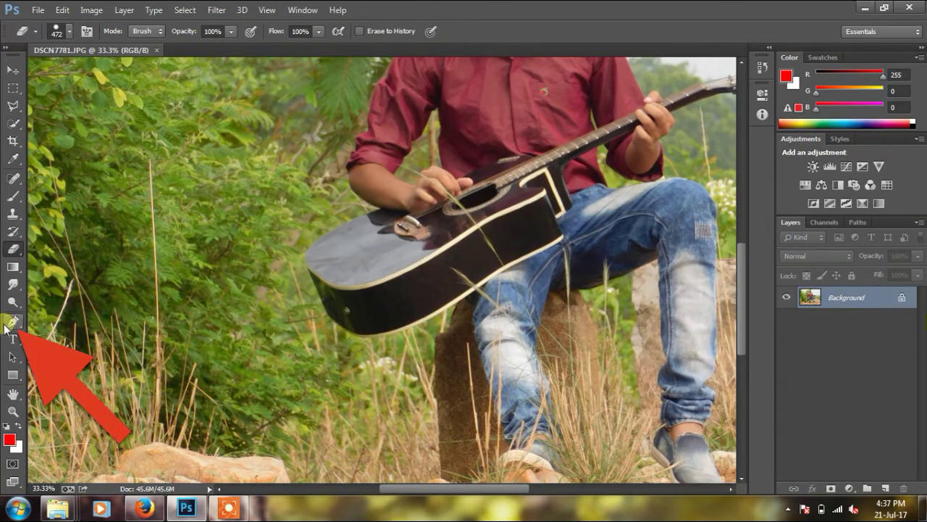
left_click(10, 322)
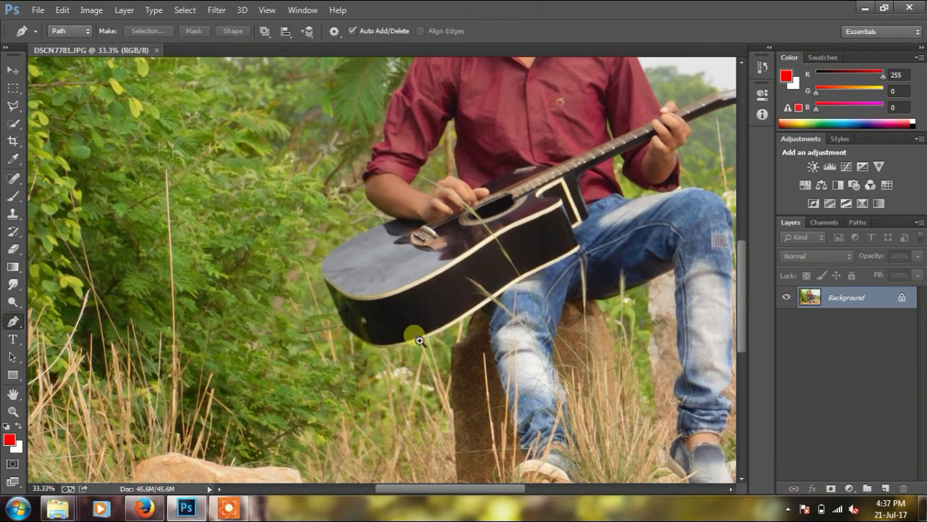
scroll(355, 342, "down", 1)
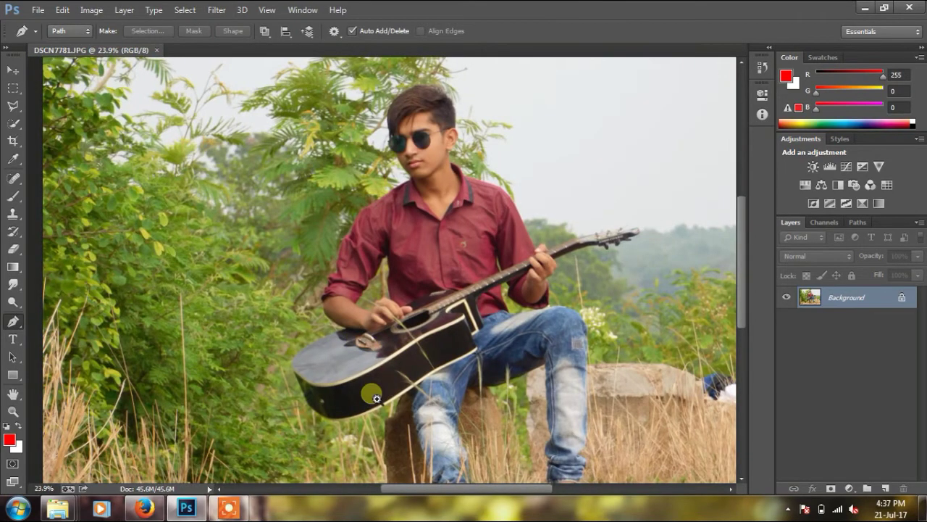
scroll(376, 398, "up", 1)
scroll(376, 398, "up", 1)
left_click_drag(373, 398, 341, 252)
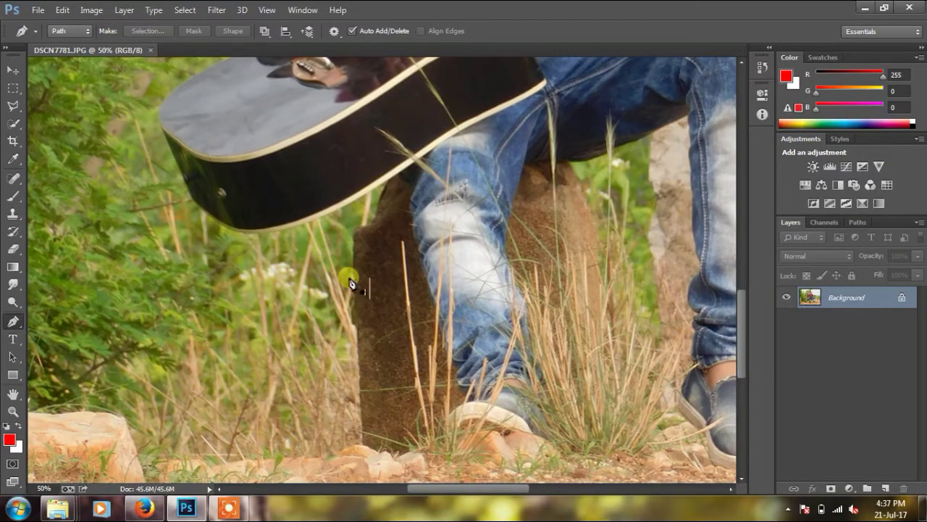
Place the first anchor on the stump's edge and trace up its left side to the guitar
left_click(355, 316)
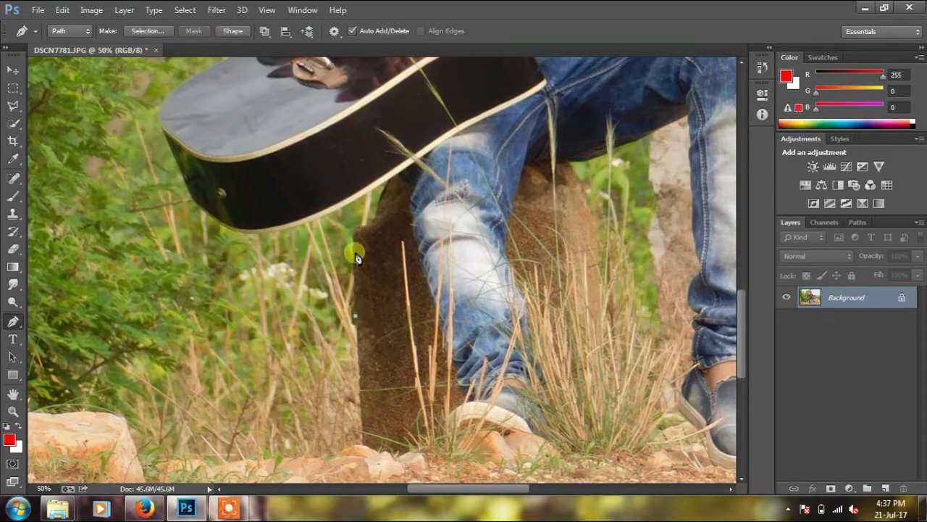
scroll(359, 284, "up", 1)
scroll(358, 284, "up", 1)
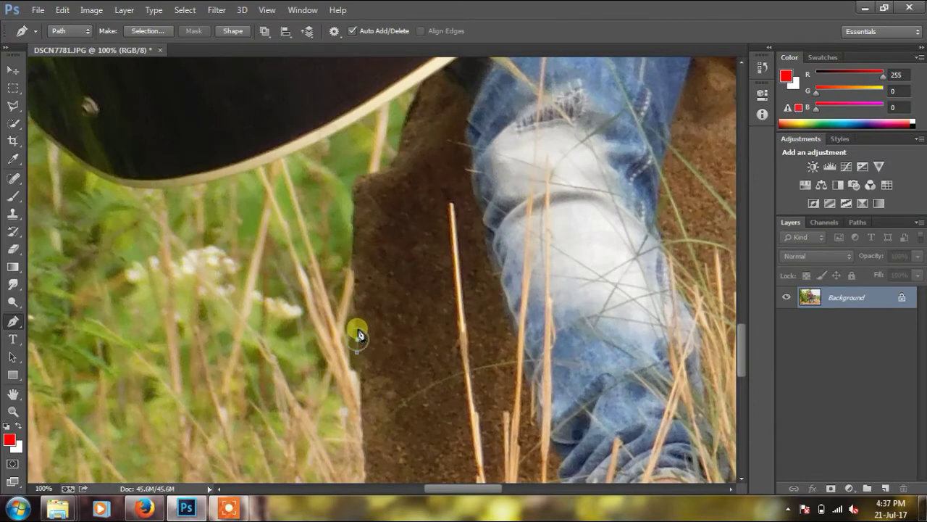
left_click(353, 271)
left_click(354, 246)
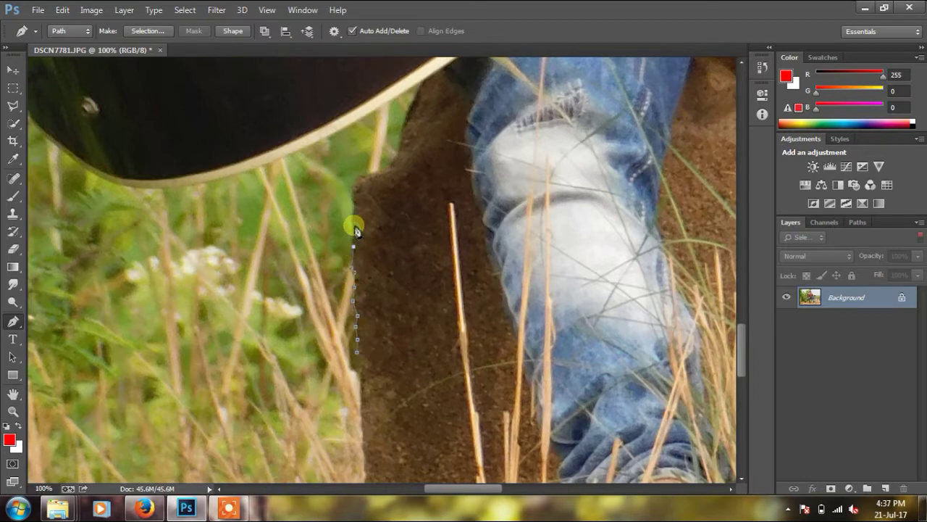
left_click(354, 229)
left_click(394, 163)
left_click(401, 136)
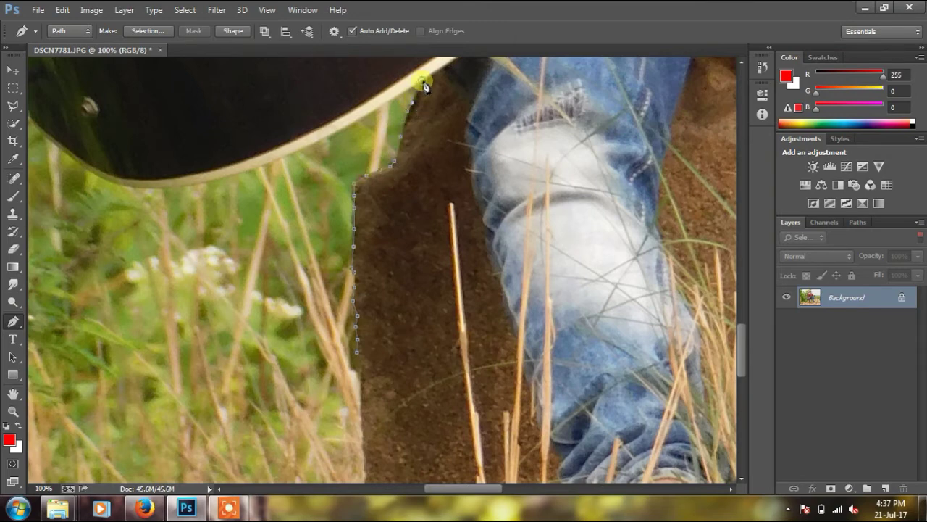
left_click(423, 81)
Trace the guitar body's lower edge, around its rounded end, and onto its top edge
left_click(264, 163)
left_click(210, 182)
left_click(176, 189)
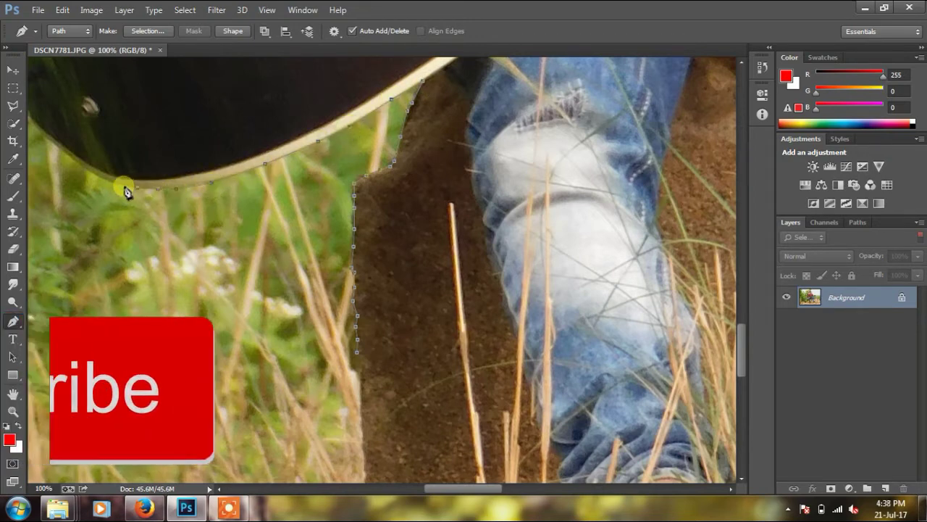
left_click_drag(125, 190, 222, 300)
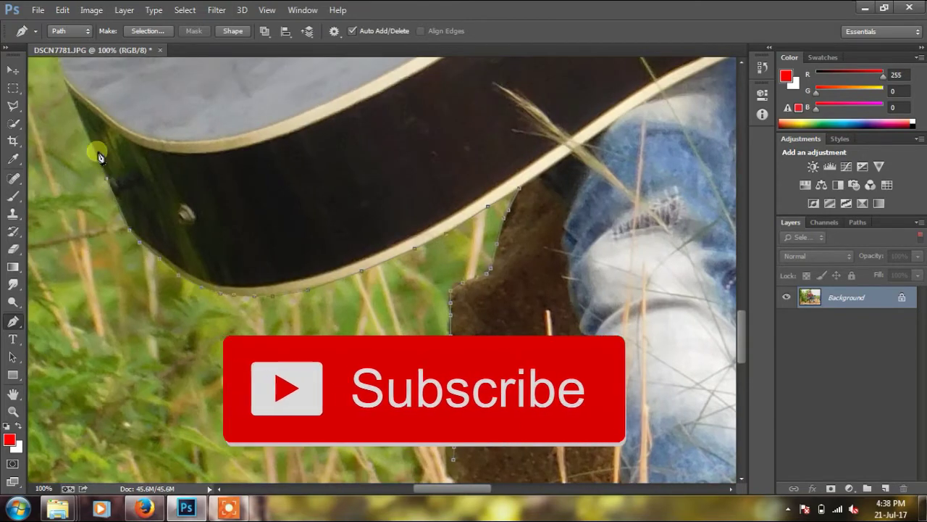
left_click_drag(79, 104, 141, 211)
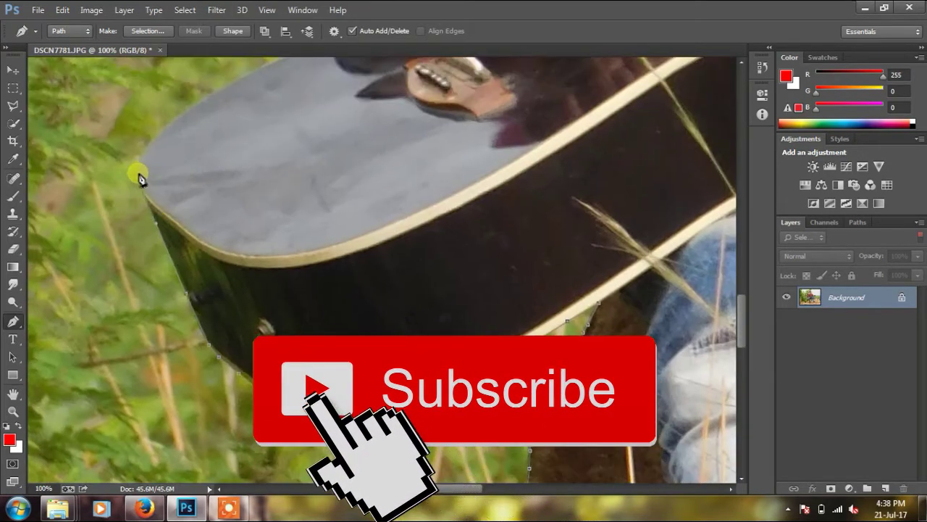
left_click(142, 152)
left_click(155, 137)
left_click(179, 117)
left_click(214, 93)
left_click(289, 74)
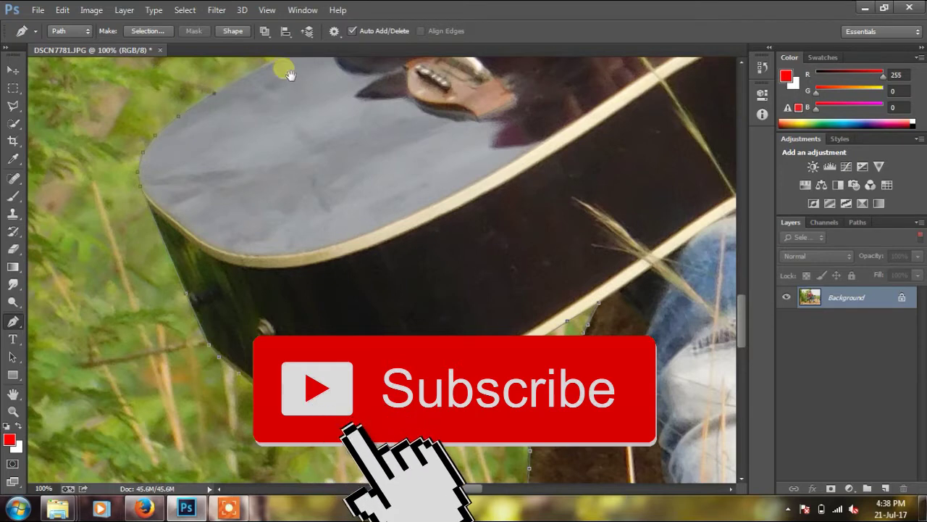
left_click_drag(289, 75, 211, 217)
left_click(241, 202)
Extend the path from the guitar's top edge up the forearm, arm and shirt sleeve
left_click(286, 183)
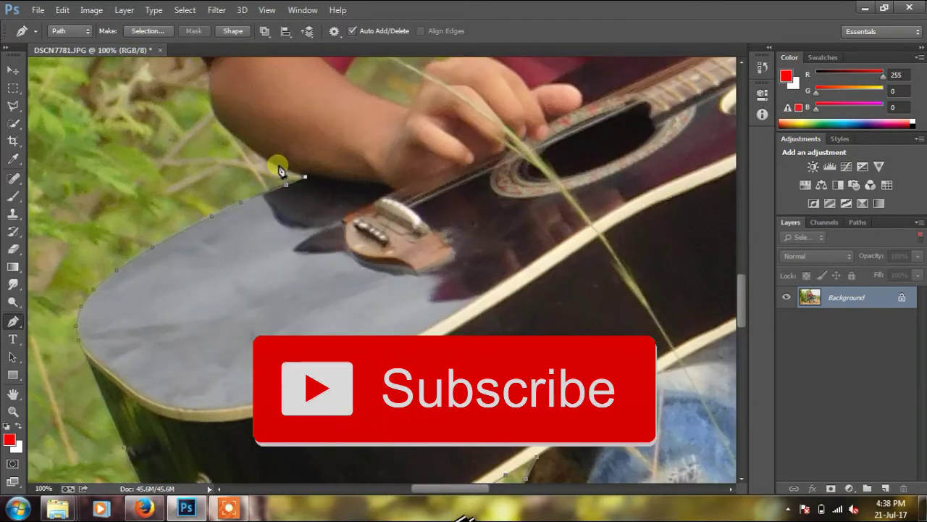
left_click(278, 166)
left_click(257, 153)
left_click(227, 128)
left_click(216, 116)
left_click_drag(211, 73, 216, 270)
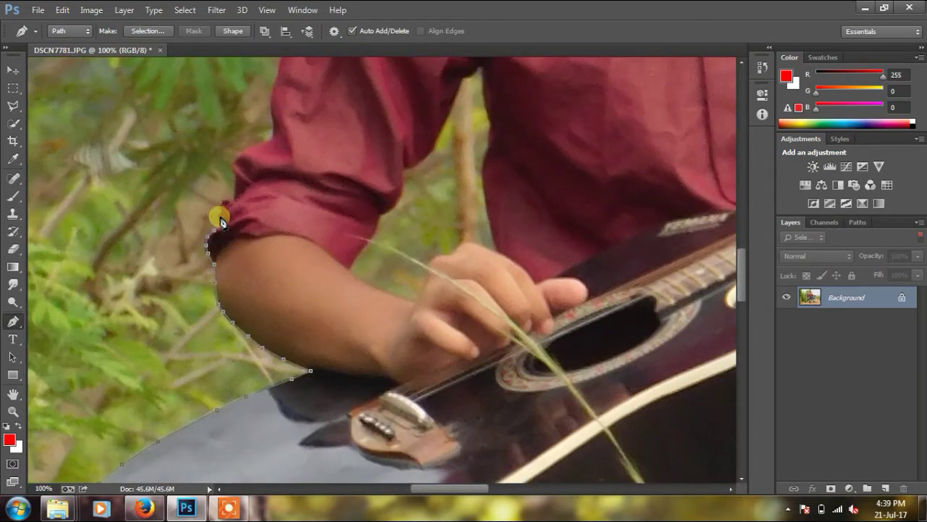
left_click(233, 200)
left_click(235, 187)
left_click(267, 143)
left_click_drag(274, 72, 257, 212)
left_click(271, 171)
left_click(286, 145)
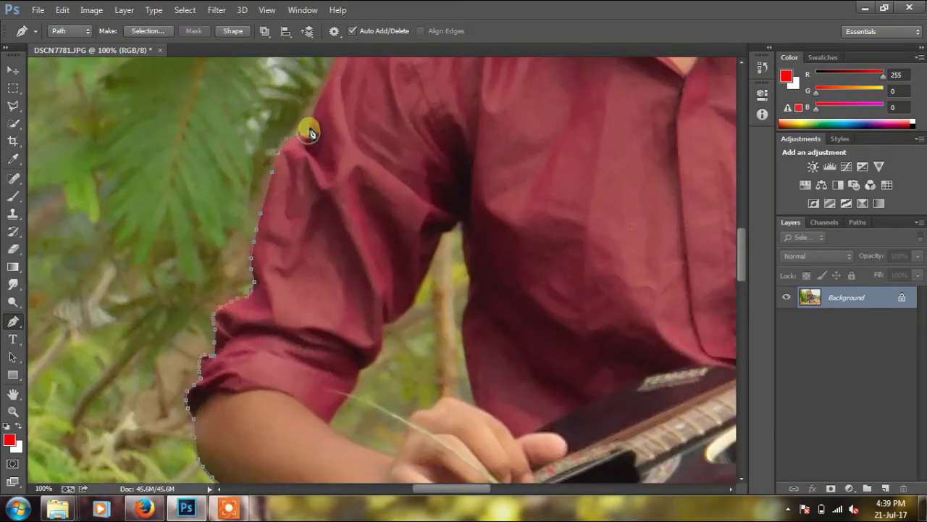
Trace the path along the shoulder edge up to the collar
left_click_drag(342, 66, 304, 194)
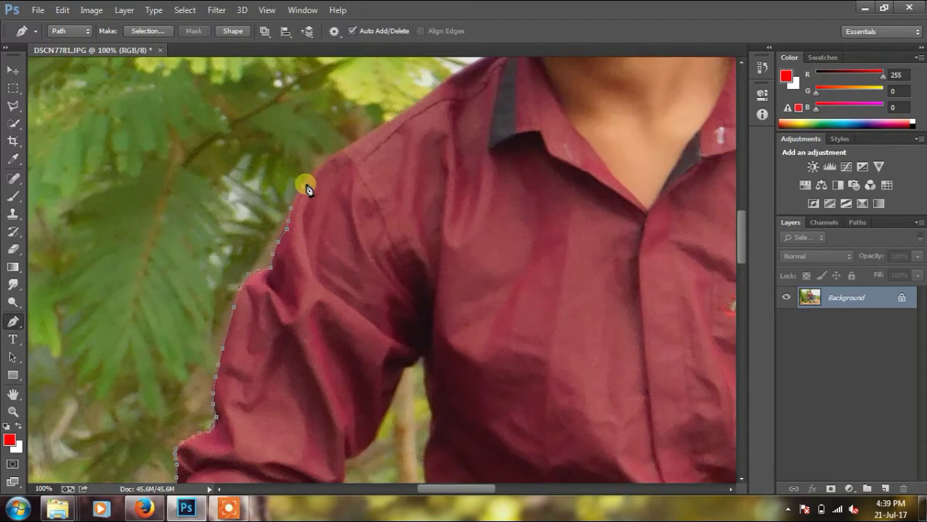
left_click(311, 174)
left_click(329, 157)
left_click(374, 129)
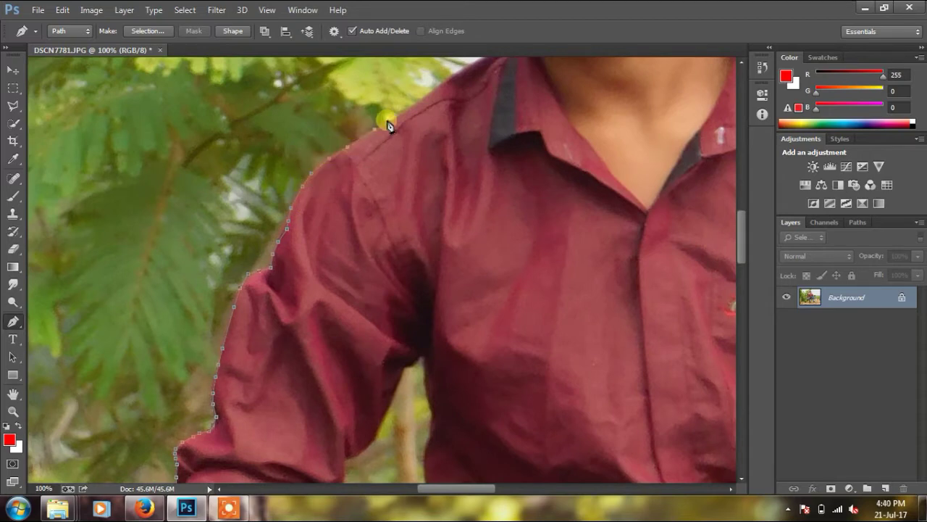
left_click(422, 103)
left_click(445, 84)
left_click(465, 70)
scroll(399, 200, "up", 1)
scroll(592, 236, "up", 1)
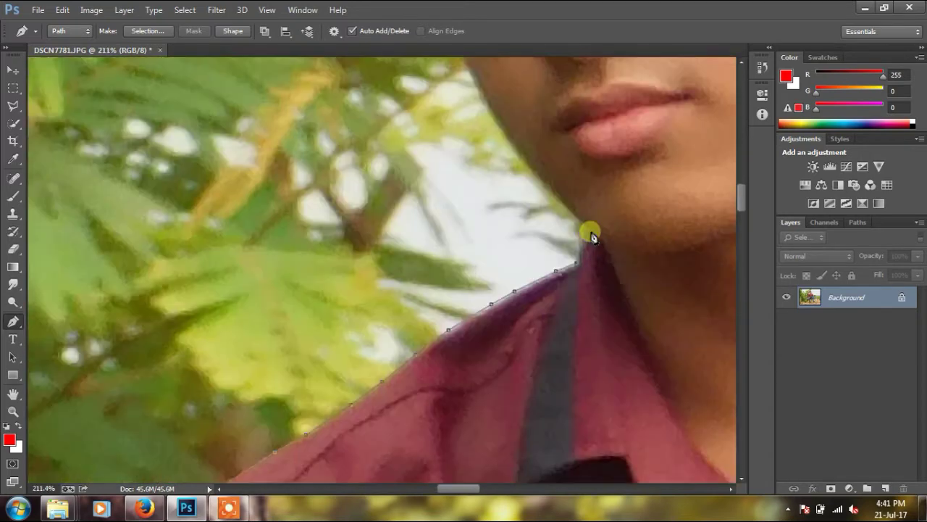
Trace up the neck, along the jaw, and up the sunglasses' edge
left_click(550, 189)
left_click(516, 146)
left_click(495, 112)
left_click_drag(499, 114, 552, 220)
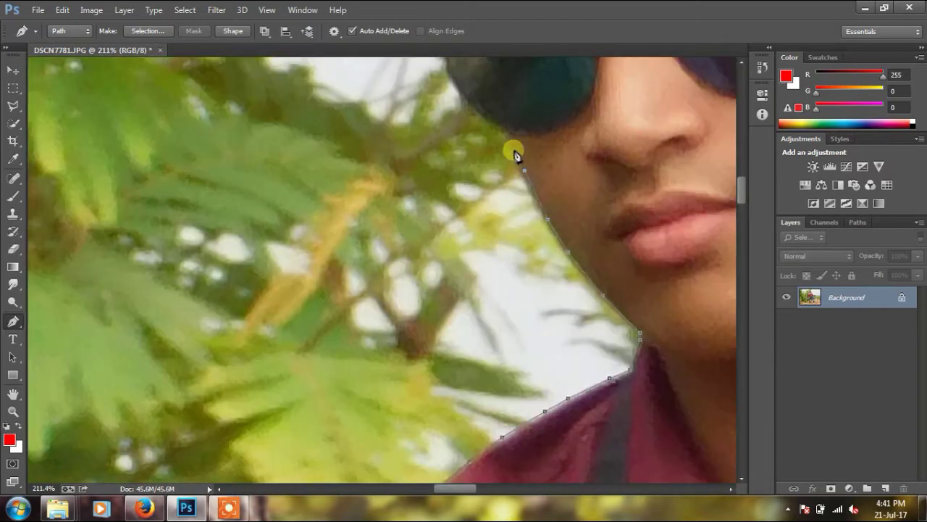
left_click(523, 170)
left_click(507, 134)
left_click(468, 102)
left_click(444, 58)
left_click_drag(445, 58, 511, 211)
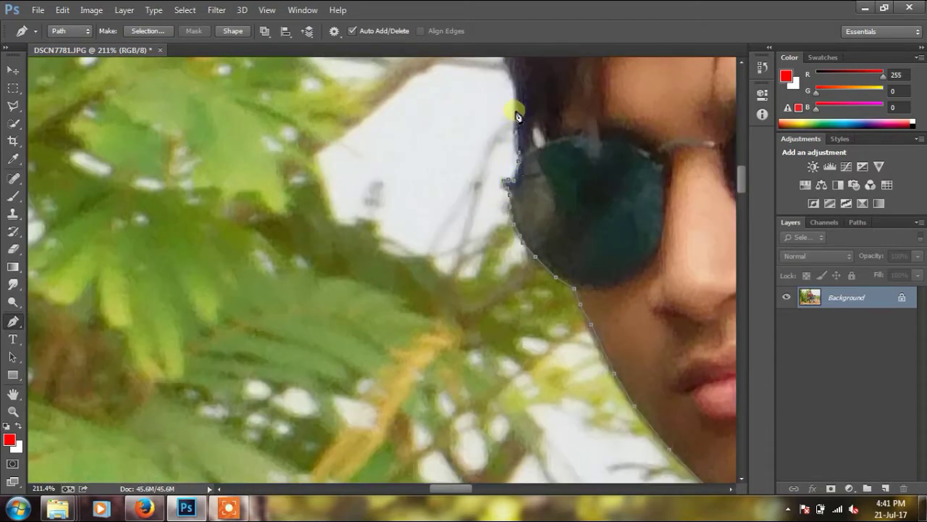
left_click_drag(512, 75, 525, 169)
left_click_drag(517, 90, 524, 201)
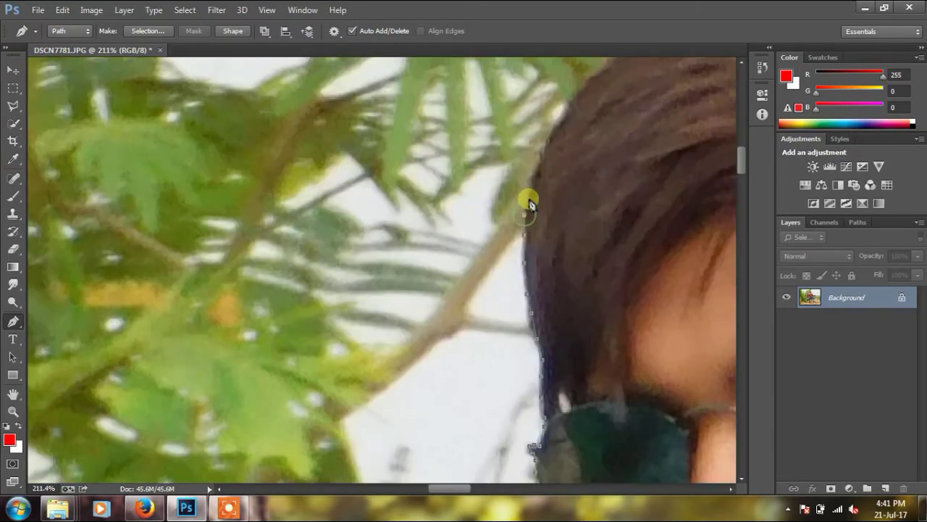
Trace the path up the side of the hair and along its top
left_click(540, 165)
left_click(558, 105)
left_click_drag(564, 117, 482, 180)
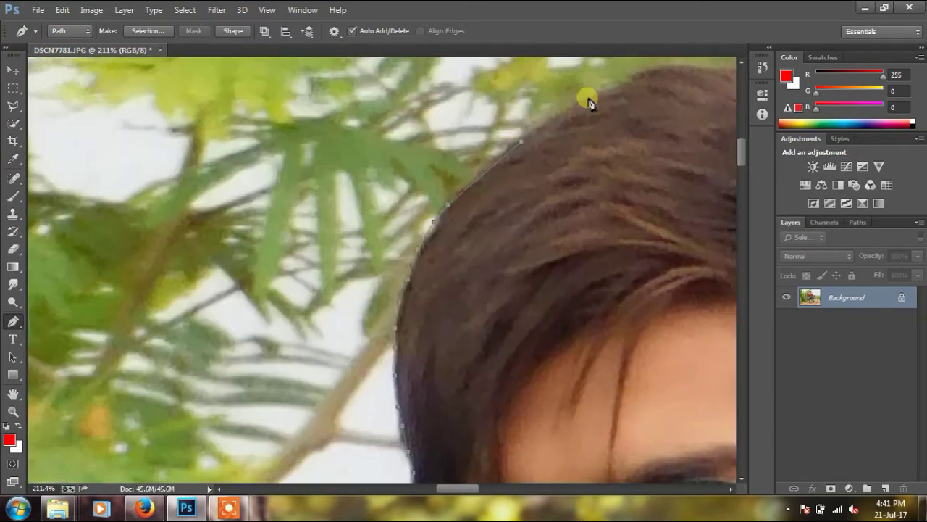
left_click(521, 136)
left_click(565, 109)
left_click(630, 76)
left_click(704, 68)
left_click_drag(704, 68, 534, 110)
Finish tracing the hair top and add an anchor on the guitar neck's top edge
left_click(531, 100)
left_click(553, 97)
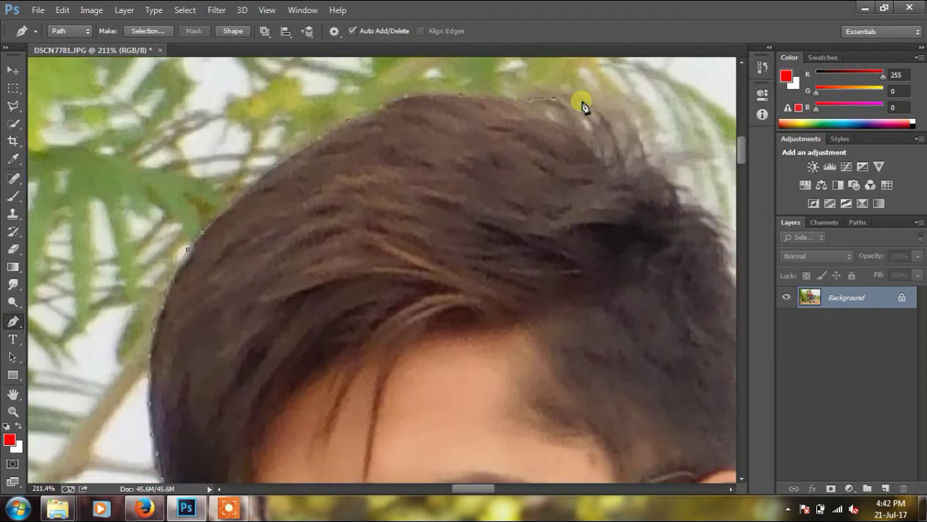
left_click(584, 105)
left_click(619, 113)
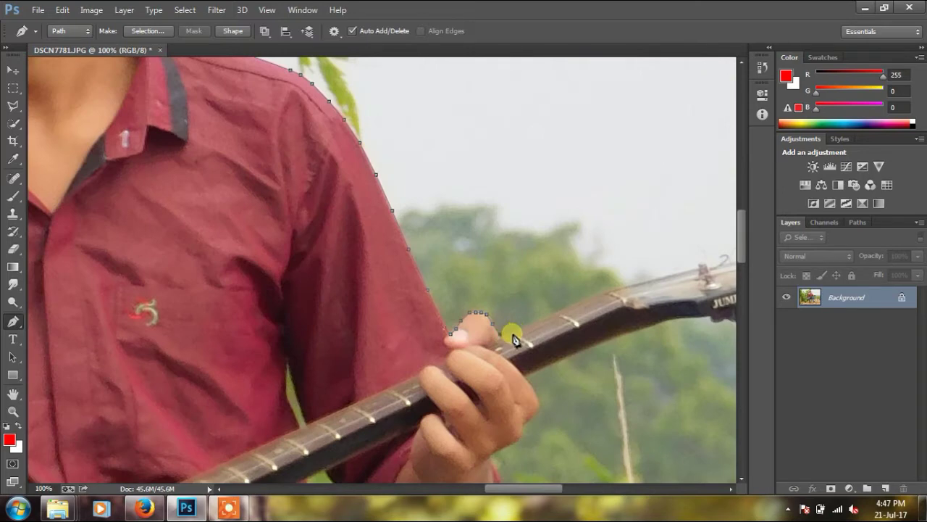
left_click(595, 289)
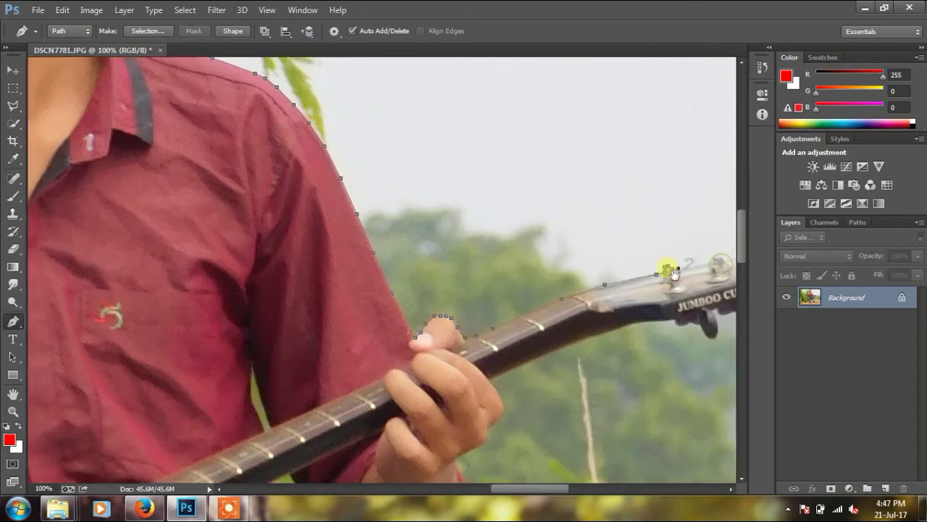
Trace around the headstock's tip and underside, then along the guitar neck's underside
left_click_drag(706, 269, 467, 286)
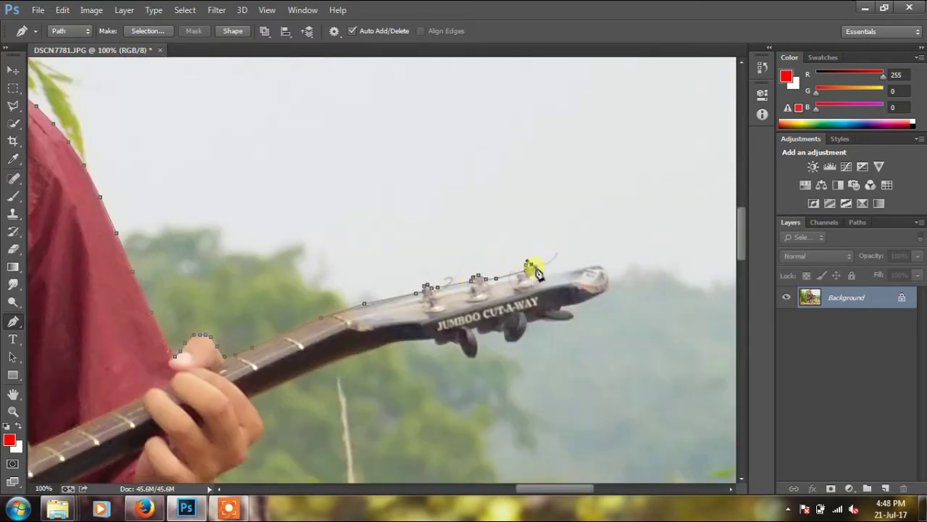
left_click(584, 263)
left_click(588, 297)
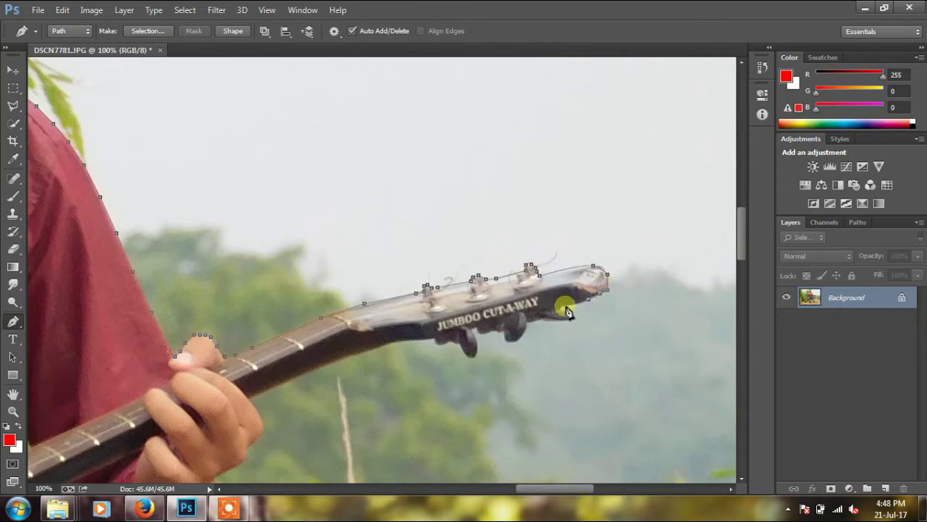
left_click(572, 316)
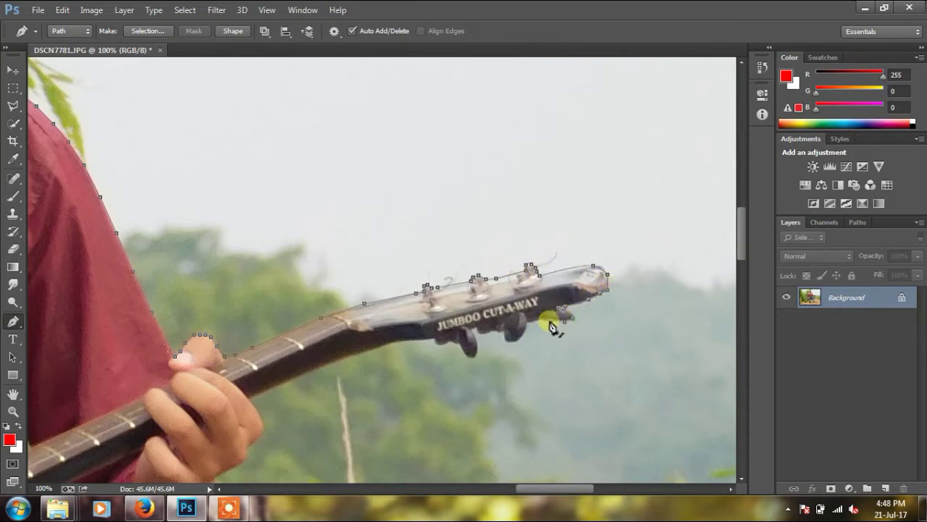
left_click(525, 336)
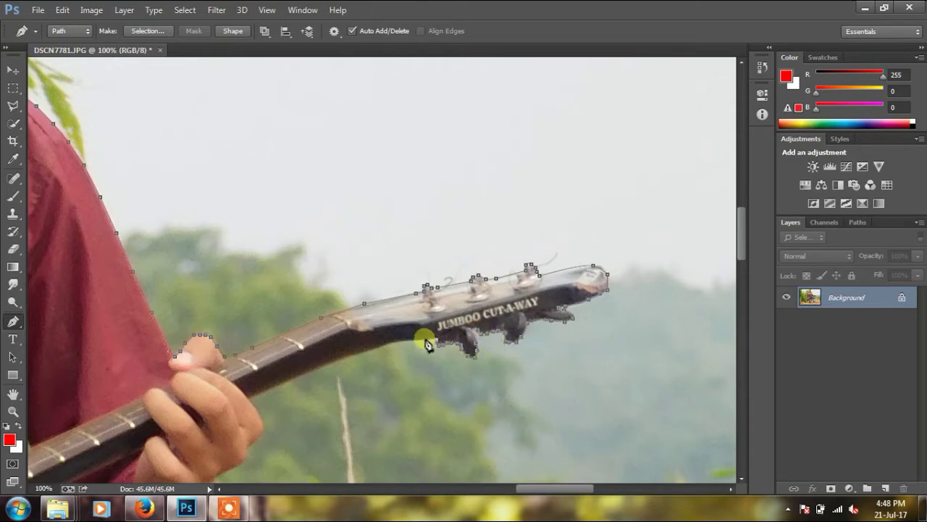
left_click(401, 338)
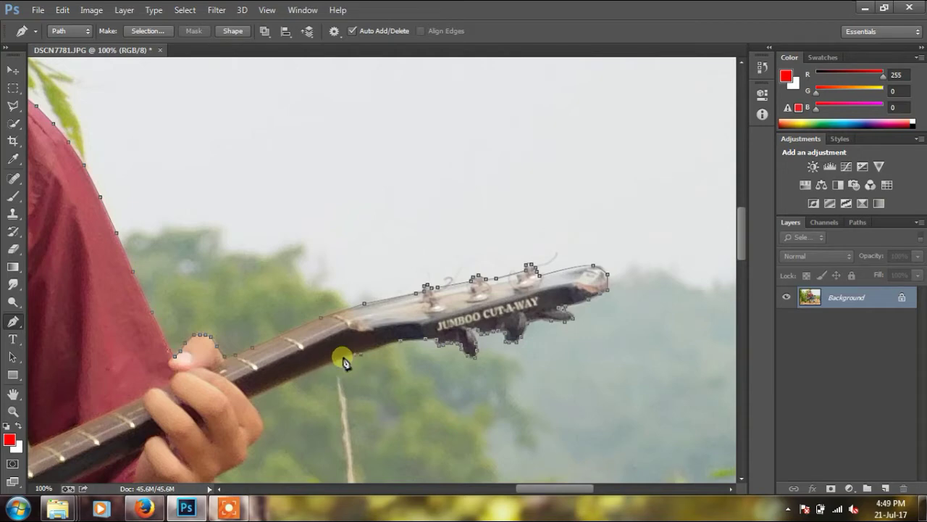
left_click(287, 381)
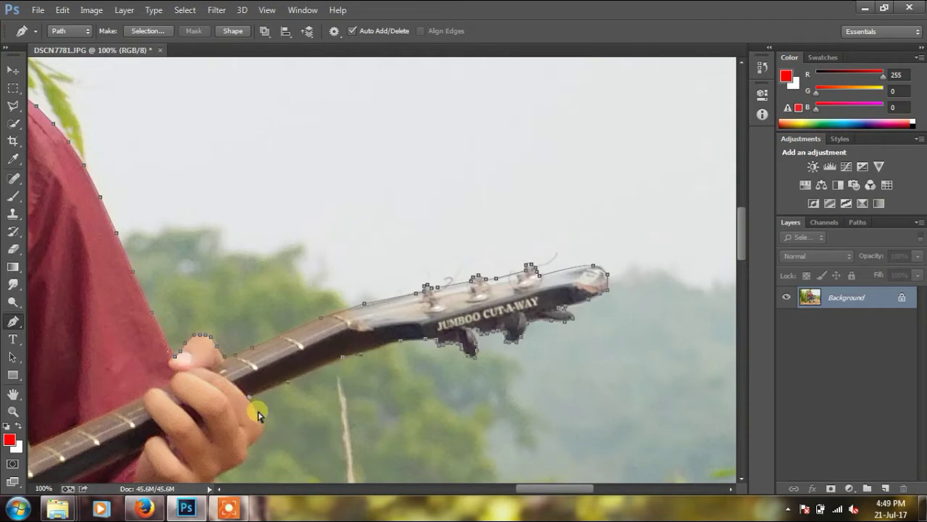
Trace down the finger and arm to the jeans, zooming out to see the whole guitarist
scroll(258, 413, "up", 1)
left_click(258, 356)
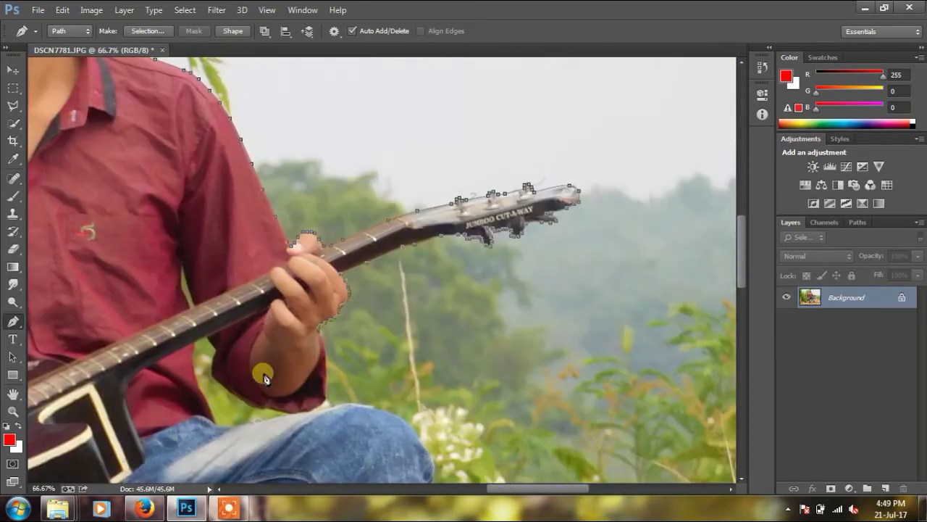
key("ctrl+minus")
key("ctrl+minus")
left_click(330, 377)
left_click(321, 408)
left_click(337, 406)
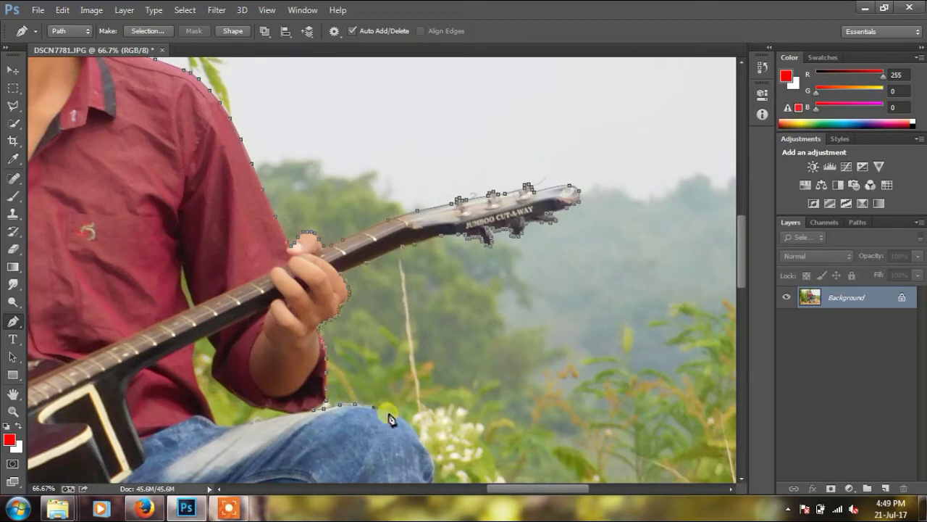
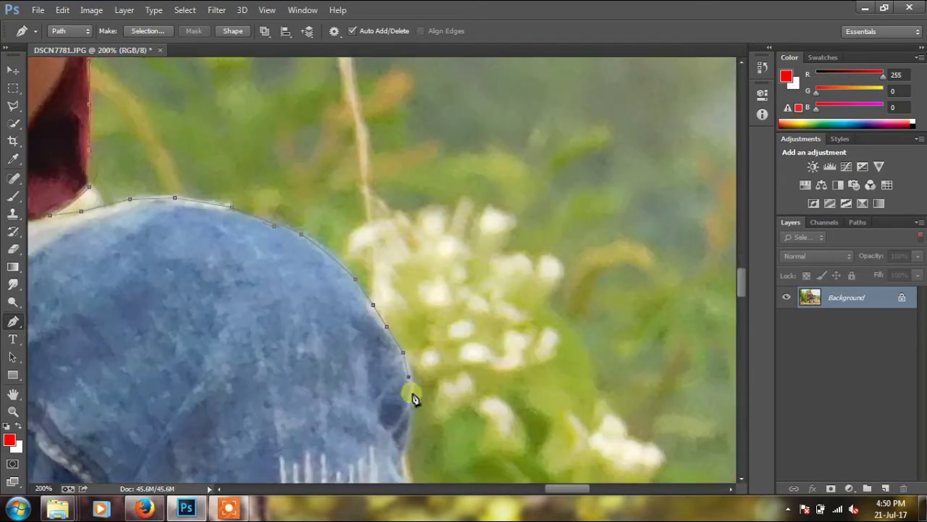
Trace the path down the jeans' right edge and up the post's left edge from the ground
left_click(402, 457)
key("ctrl+minus")
left_click(399, 403)
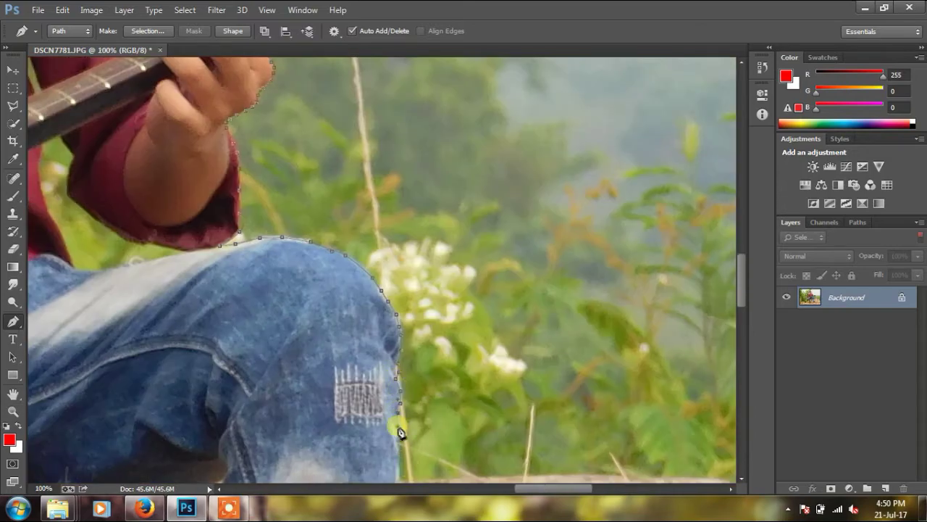
left_click(396, 449)
key("ctrl+minus")
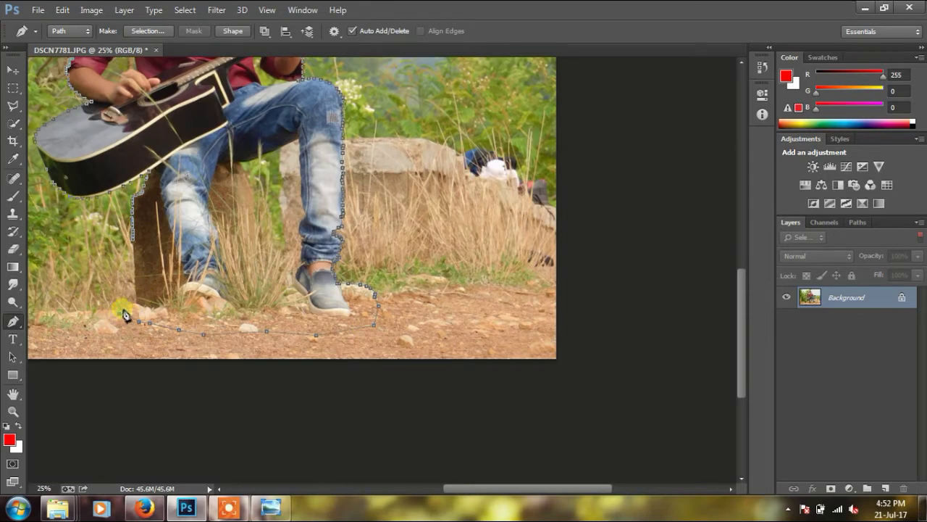
left_click(134, 306)
left_click(136, 289)
left_click(136, 268)
left_click(295, 182)
scroll(285, 183, "up", 2)
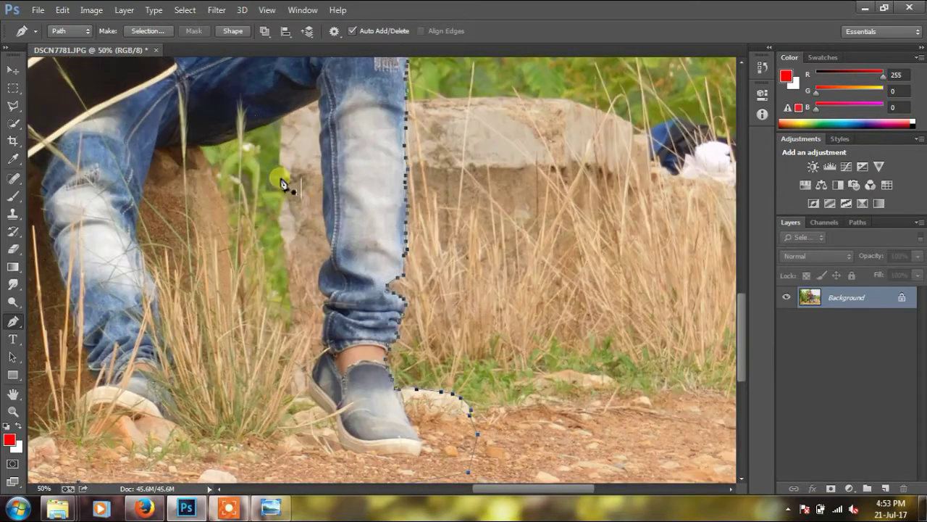
left_click(217, 150)
left_click(227, 148, "ctrl")
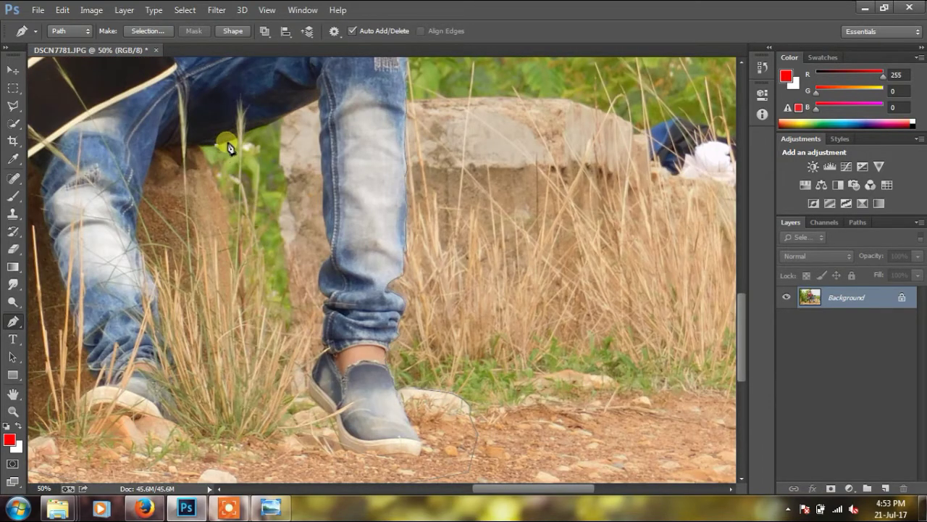
Outline the gap between the legs along the inner jeans edge and back up the post
left_click(272, 130)
left_click(283, 156)
left_click(287, 176)
left_click(281, 221)
left_click(285, 249)
left_click(289, 265)
left_click(291, 281)
left_click(291, 310)
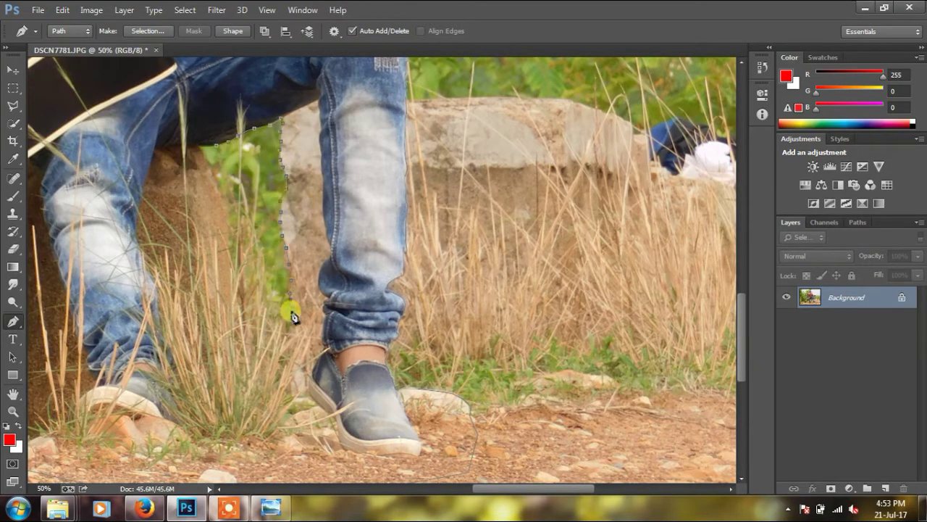
left_click(255, 278)
left_click(230, 258)
left_click(226, 219)
left_click(209, 171)
left_click(220, 149)
scroll(217, 149, "down", 2)
scroll(189, 318, "up", 3)
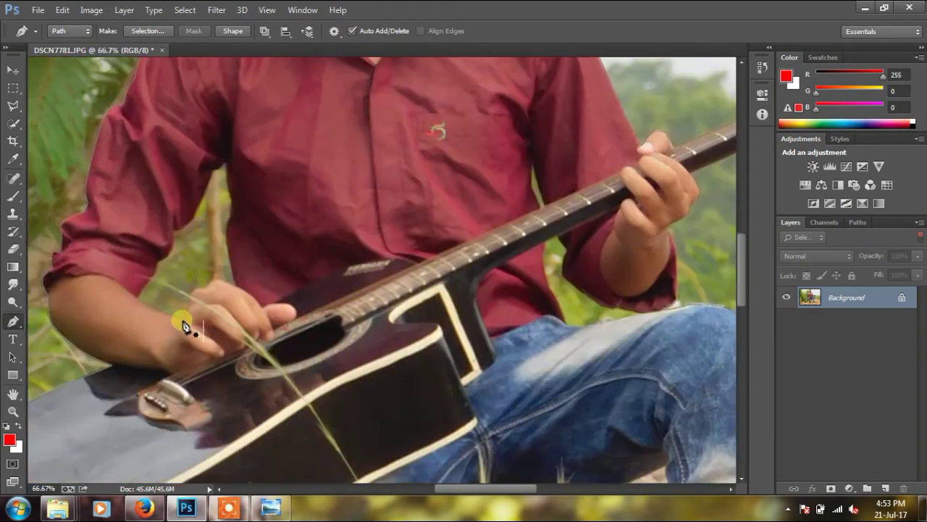
Trace the background gap beside the left arm up toward the shoulder
left_click(181, 320)
left_click(155, 261)
left_click(173, 248)
left_click(197, 206)
left_click(213, 174)
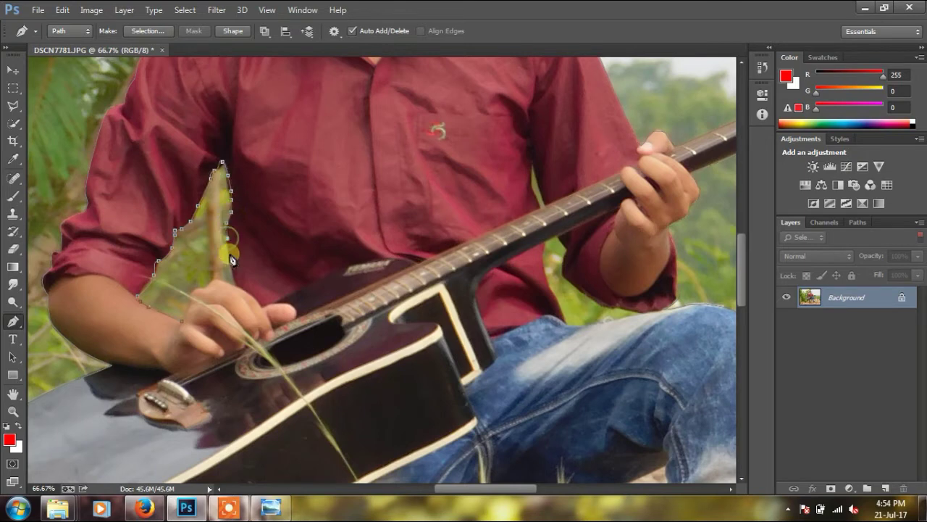
left_click(234, 287)
Zoom in and outline the green stem behind the guitar's fretboard
key("ctrl+plus")
key("ctrl+plus")
left_click_drag(517, 124, 497, 169)
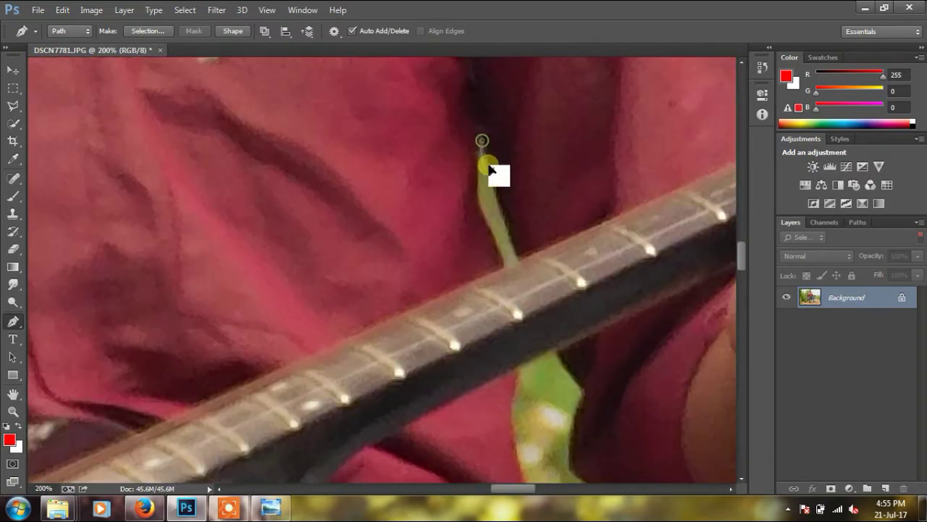
left_click(505, 220)
left_click(520, 256)
left_click(499, 244)
left_click(484, 216)
left_click(478, 176)
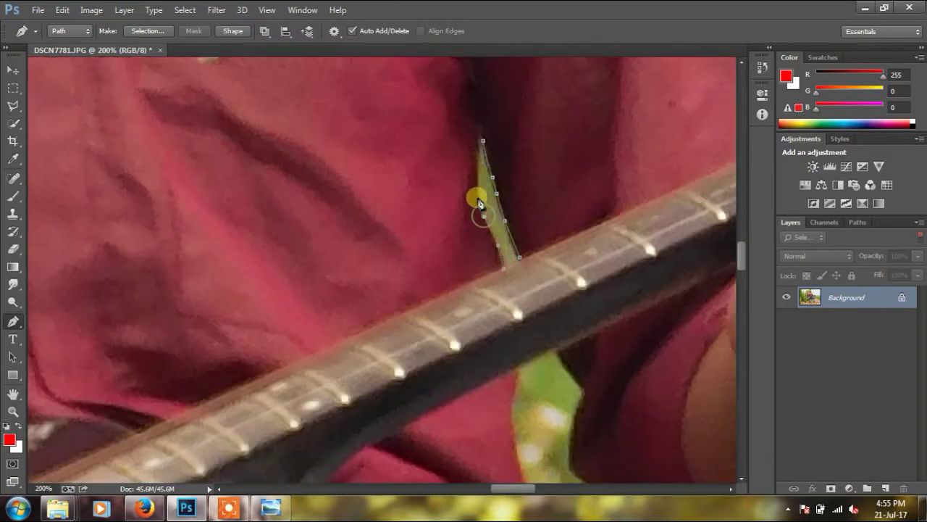
left_click(479, 157)
left_click(478, 131)
Outline the green gap under the guitar neck and above the jeans, curving around its top
left_click(520, 370)
left_click(573, 375)
left_click(582, 391)
left_click(578, 411)
left_click(574, 439)
key("ctrl+minus")
key("ctrl+minus")
left_click(487, 368)
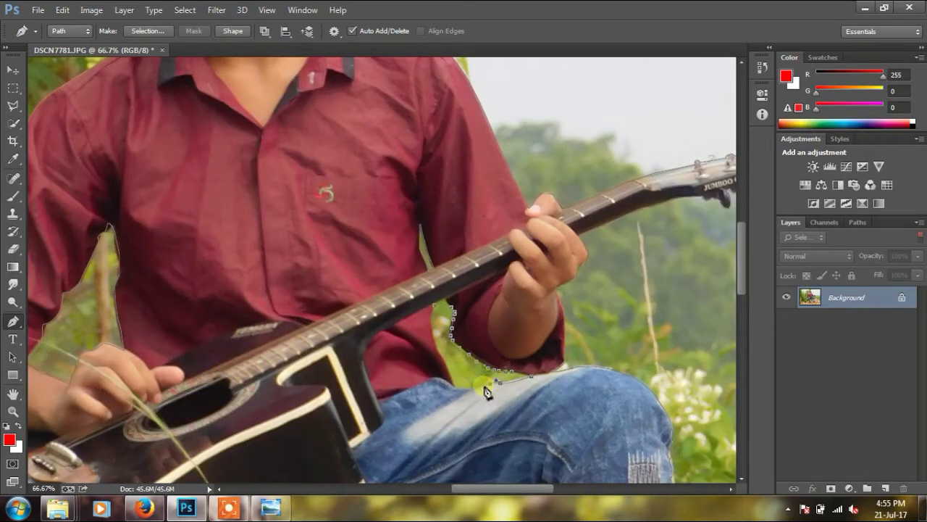
left_click(457, 389)
left_click(432, 331)
scroll(453, 321, "up", 3)
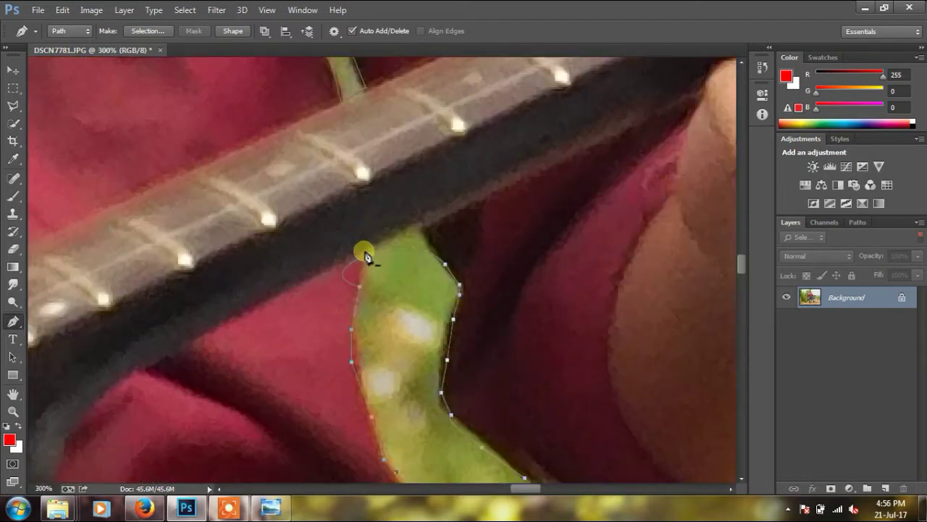
left_click_drag(358, 242, 353, 206)
left_click(444, 251)
left_click_drag(447, 268, 450, 261)
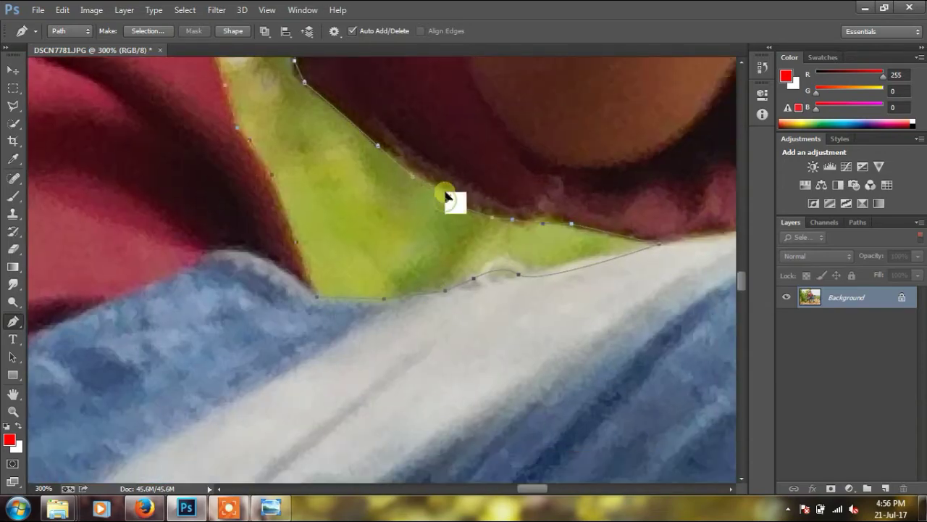
scroll(550, 233, "down", 2)
scroll(544, 228, "down", 2)
Bring up the path's context menu several times, adding anchor points to the guitarist path
scroll(383, 151, "down", 2)
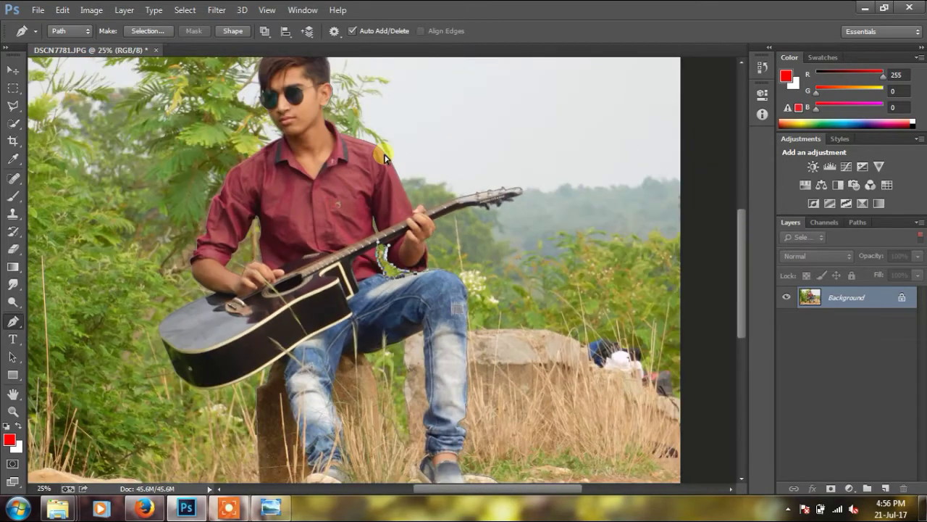
scroll(389, 159, "down", 1)
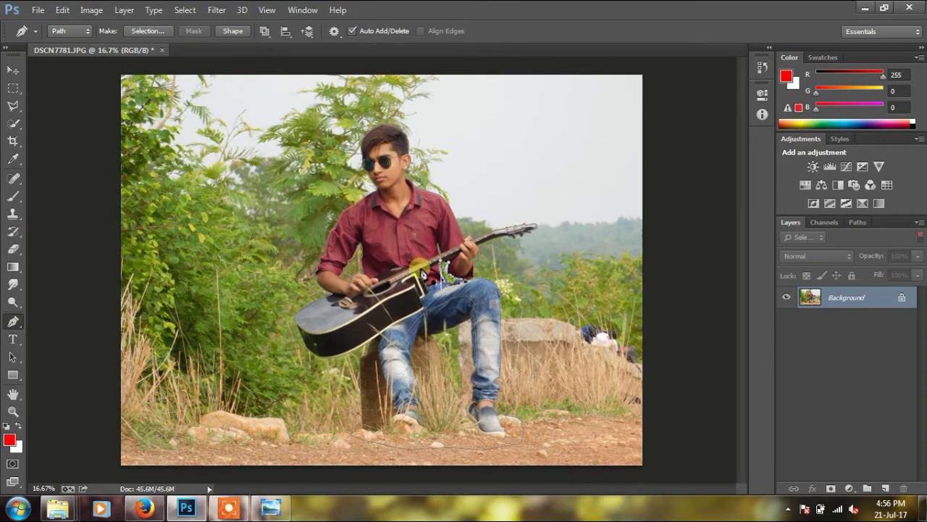
right_click(355, 265)
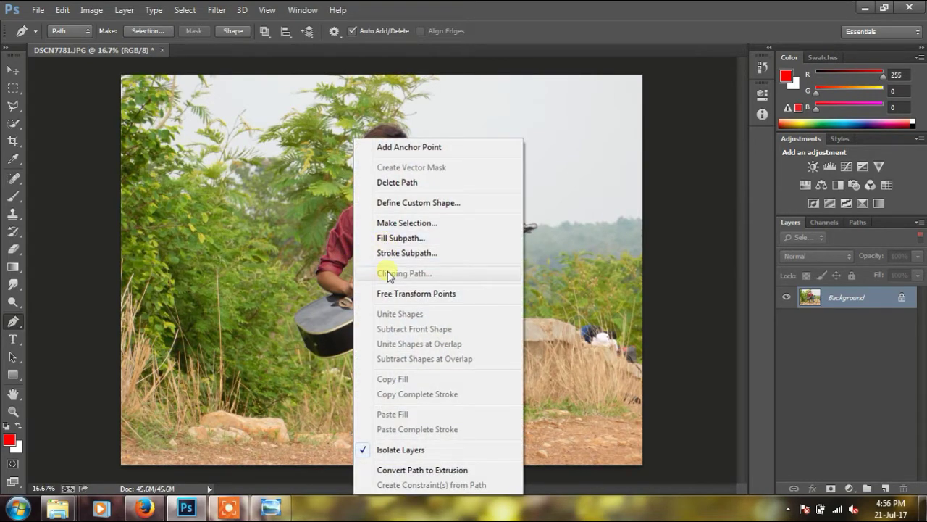
left_click(409, 148)
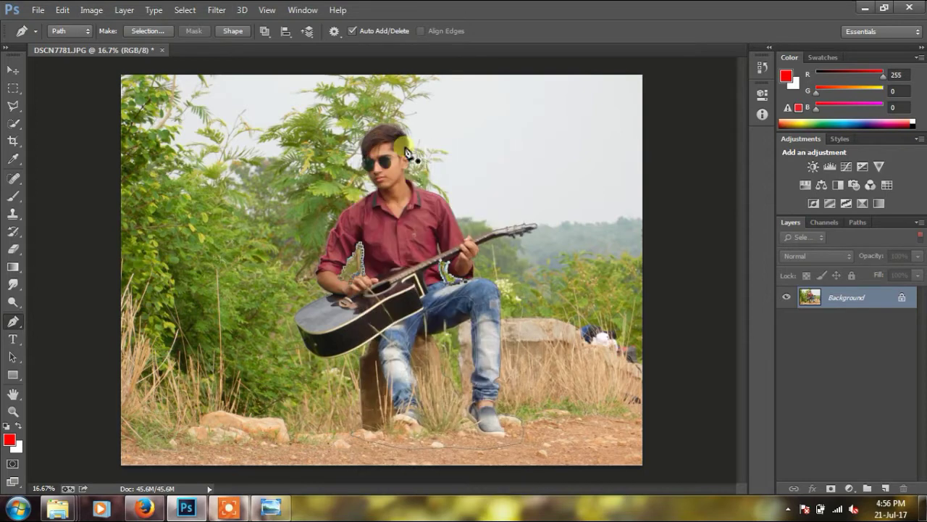
right_click(398, 147)
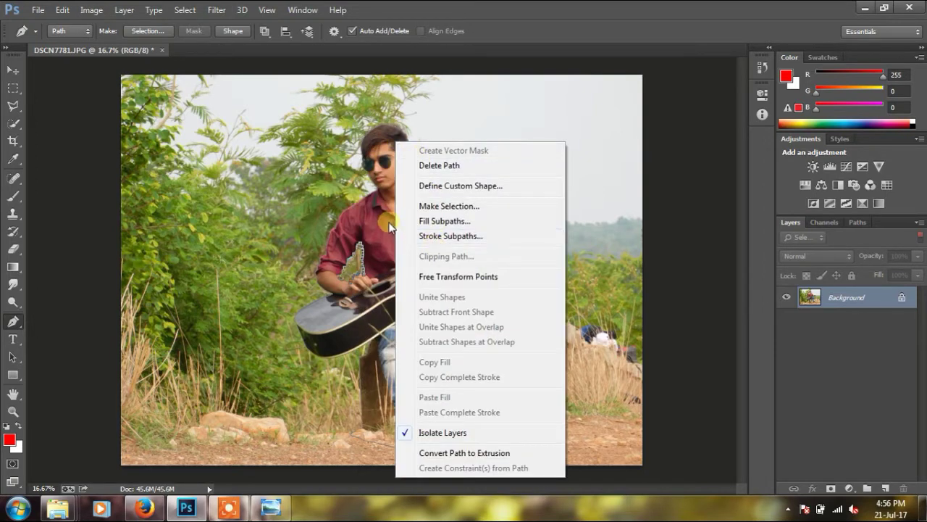
right_click(357, 203)
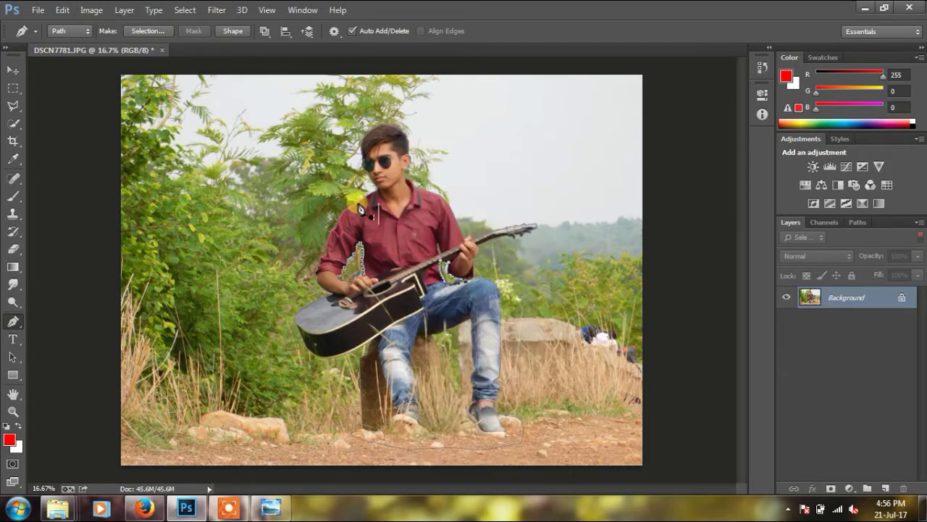
left_click(395, 152)
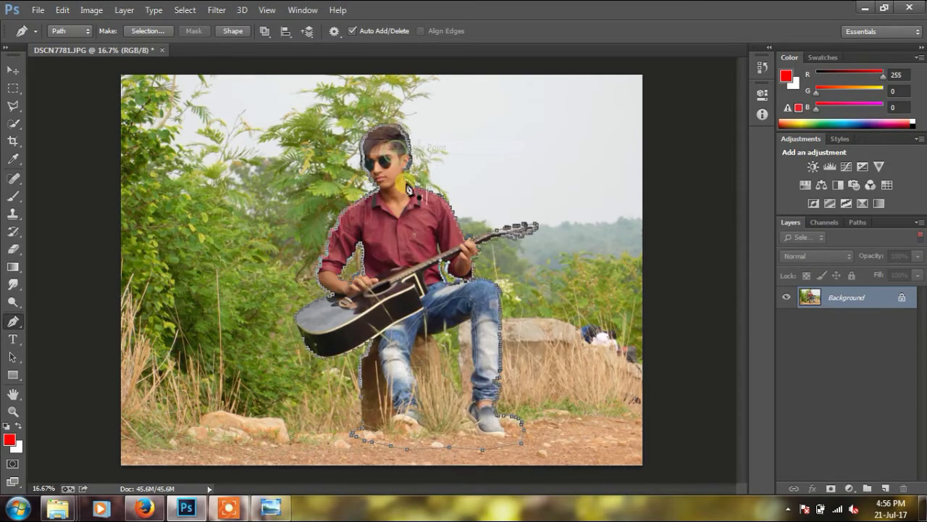
right_click(442, 255)
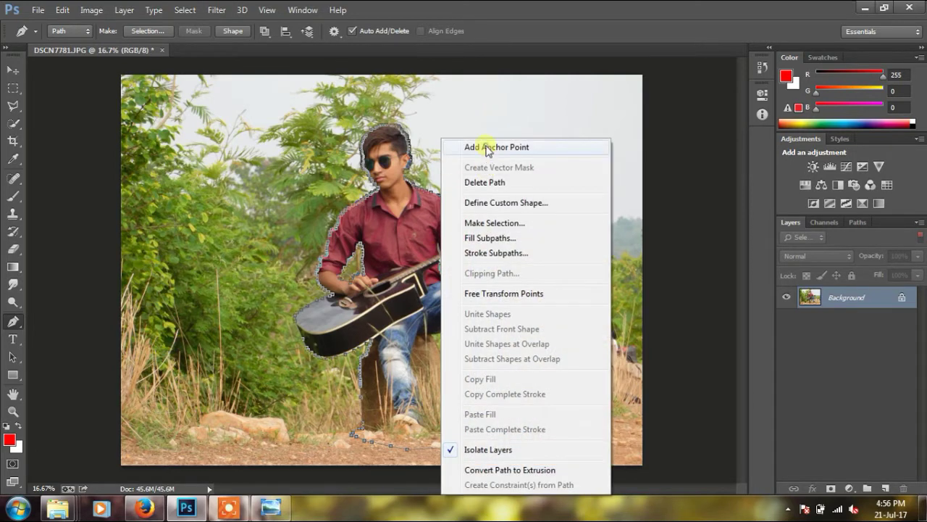
left_click(488, 149)
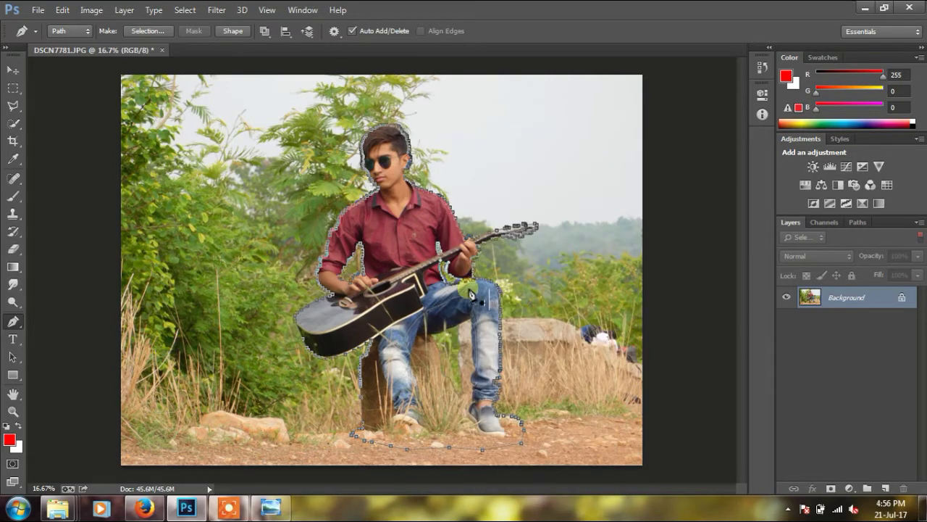
right_click(453, 334)
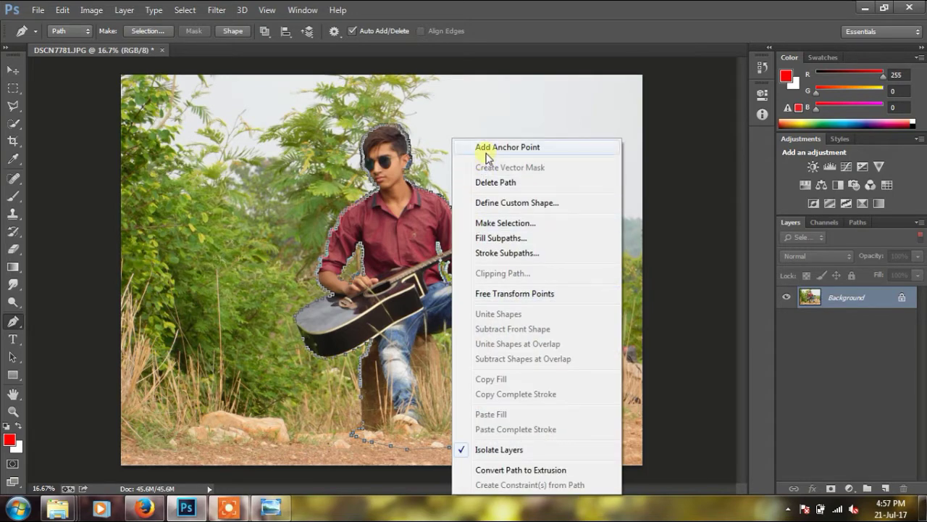
left_click(487, 148)
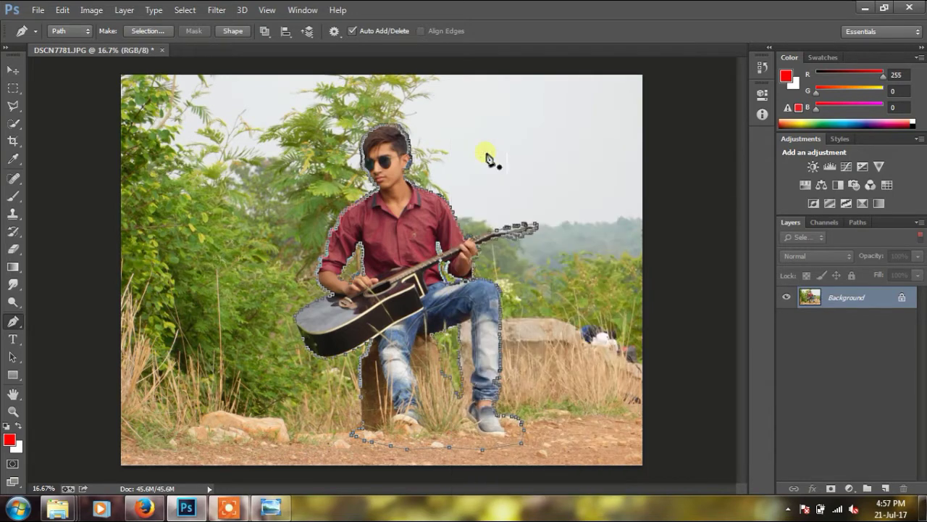
Convert the path into a selection with Make Selection and accept the dialog
right_click(402, 188)
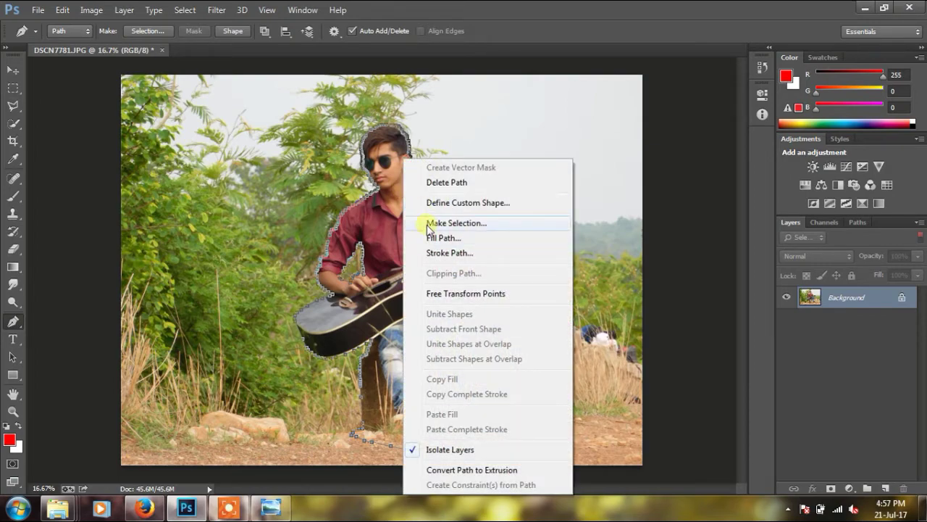
left_click(428, 224)
key("Return")
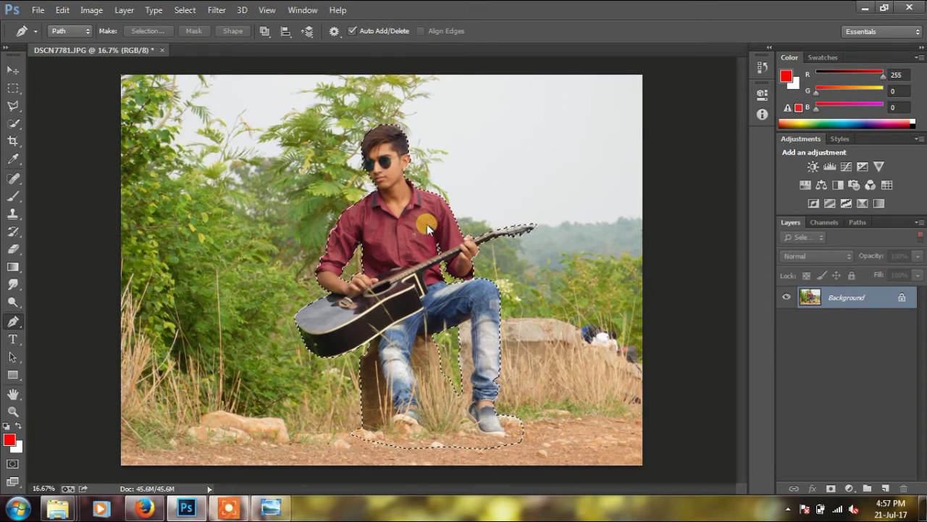
right_click(427, 226)
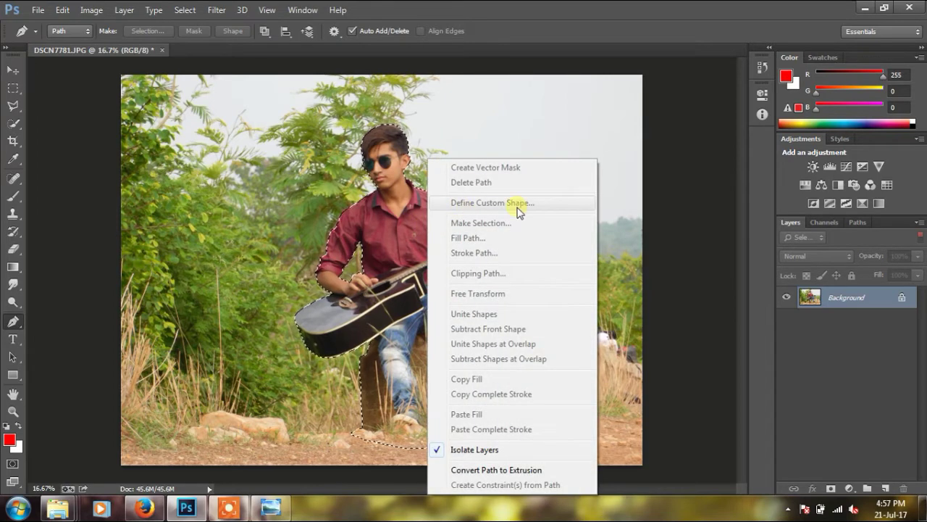
Switch to the Polygonal Lasso and invert the selection to cover the background
left_click(15, 108)
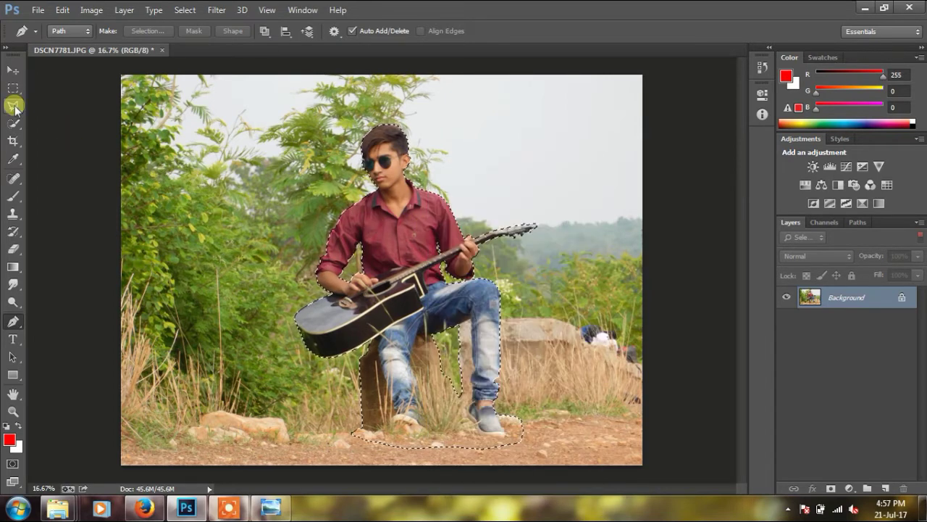
left_click(14, 107)
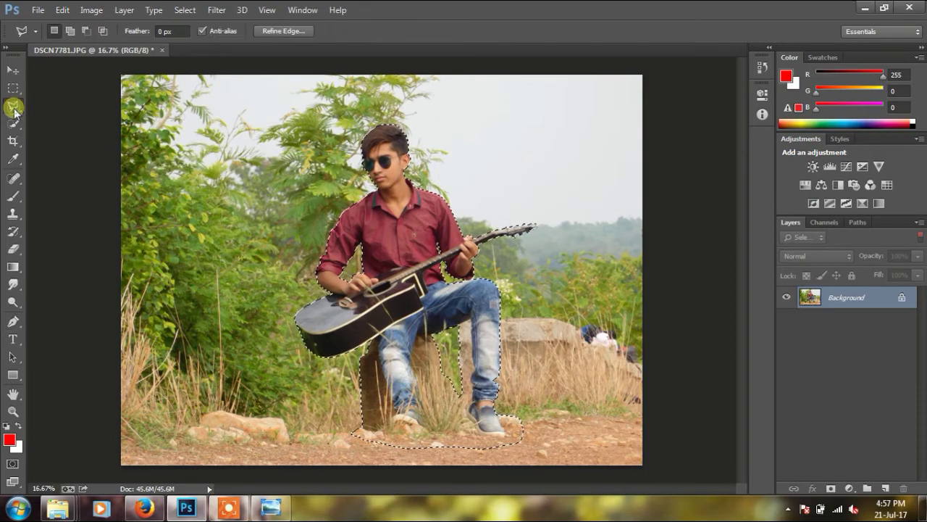
right_click(380, 216)
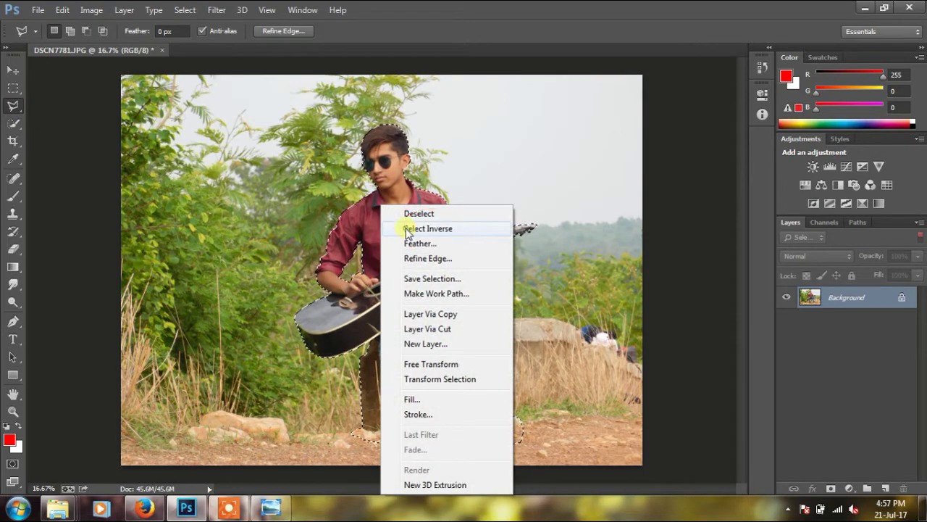
left_click(407, 229)
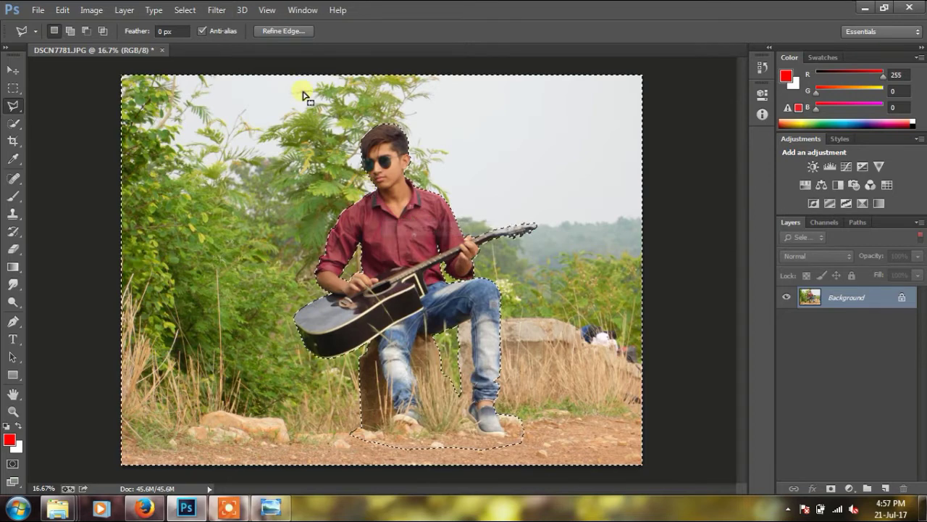
In Refine Edge, set the Refine Radius brush size to 25
left_click(293, 39)
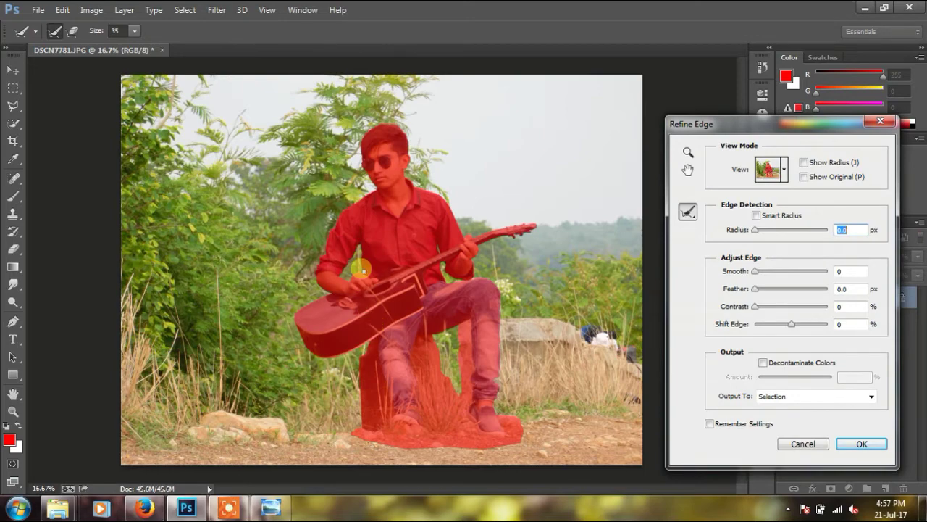
scroll(366, 273, "up", 1)
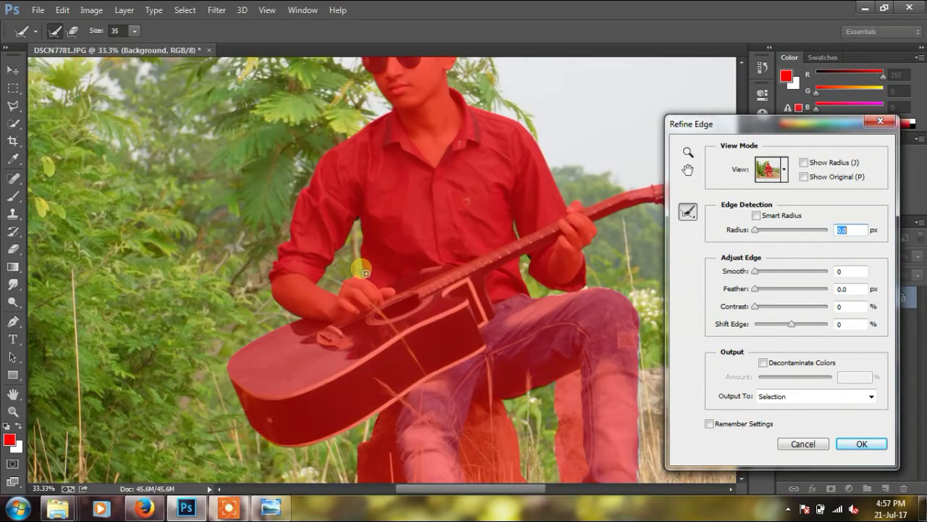
scroll(366, 273, "up", 1)
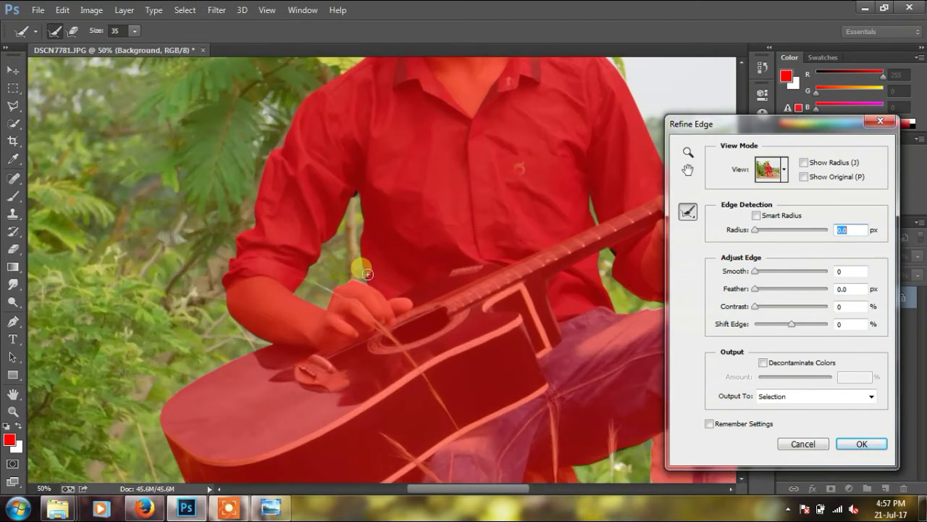
left_click(134, 31)
left_click(122, 46)
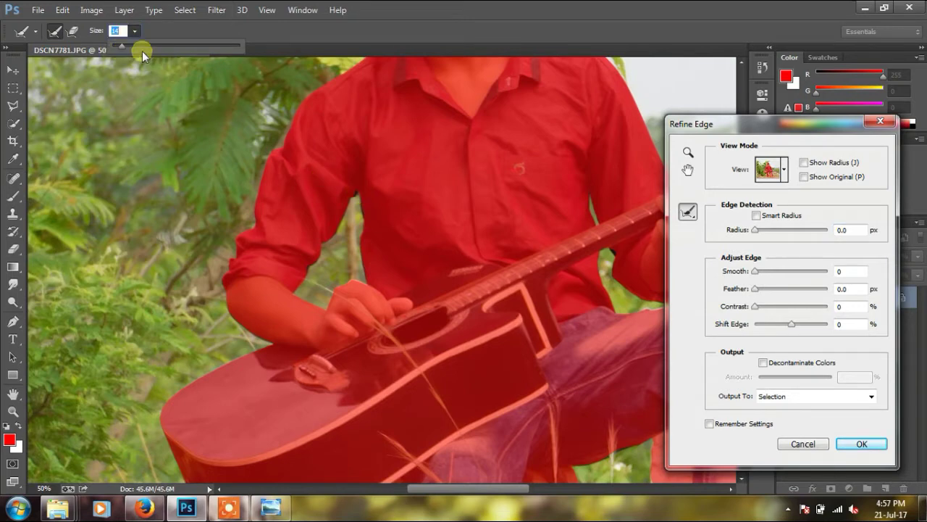
left_click(142, 48)
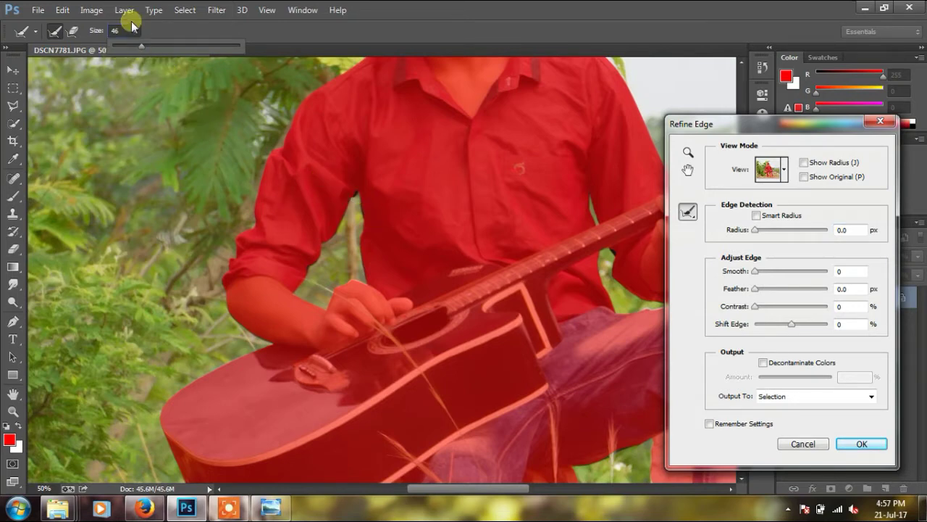
left_click(128, 47)
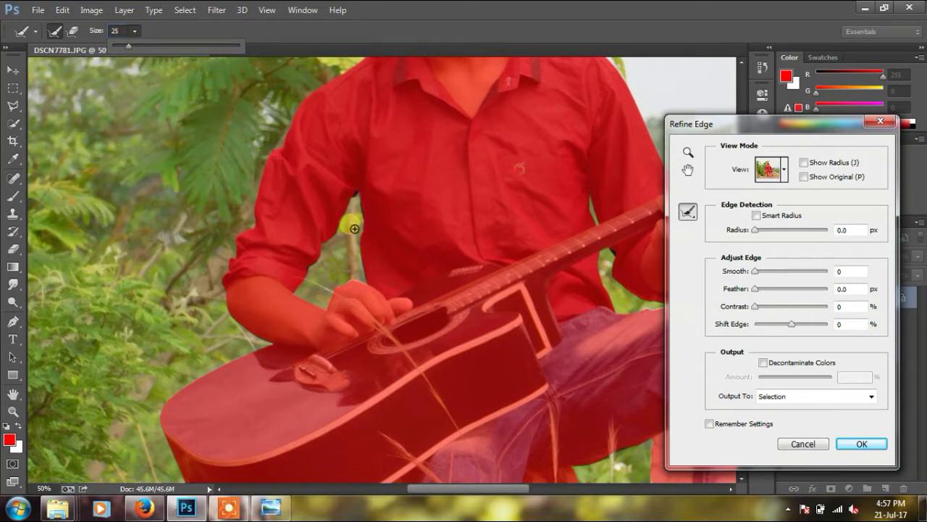
Brush refinement along both arms, the legs, between the legs and the guitar neck
left_click_drag(354, 207, 370, 285)
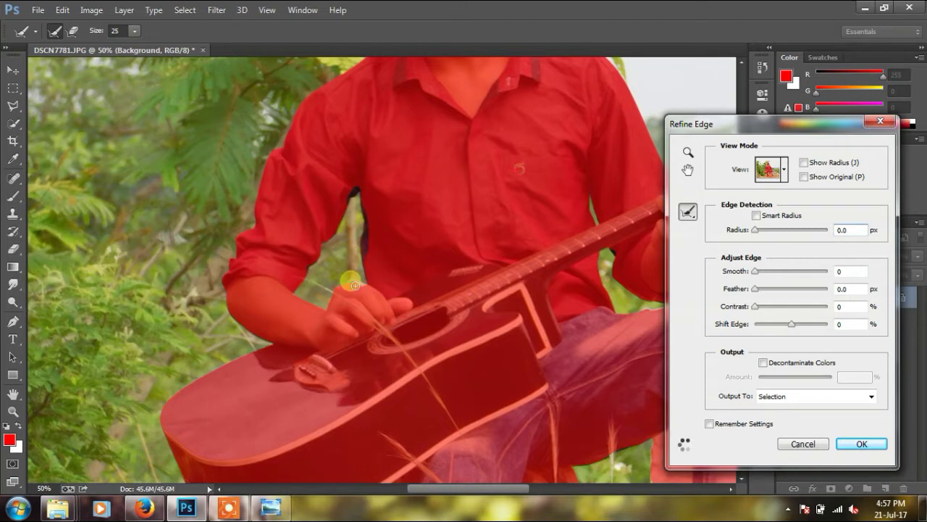
mouse_move(343, 295)
left_mouse_down()
mouse_move(306, 291)
mouse_move(312, 271)
mouse_move(358, 235)
mouse_move(342, 236)
left_mouse_up()
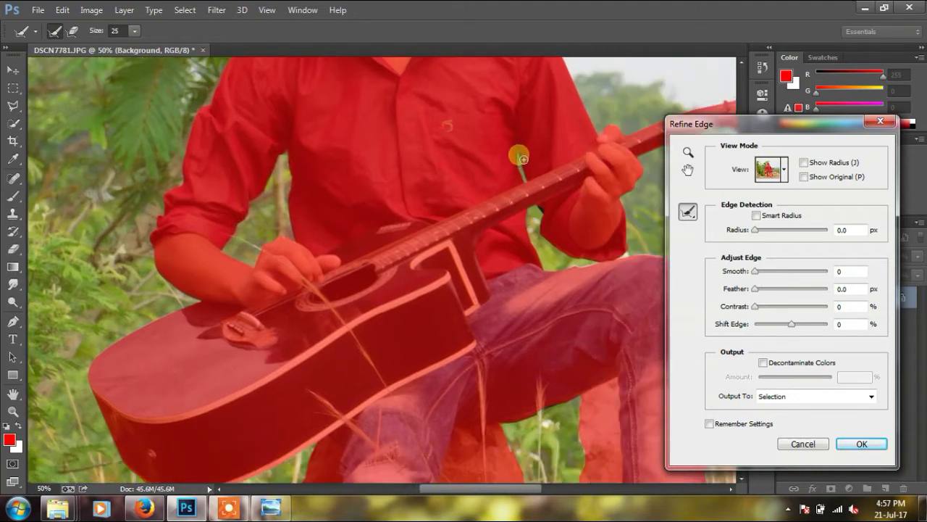
left_click_drag(519, 155, 575, 269)
left_click_drag(522, 456, 413, 222)
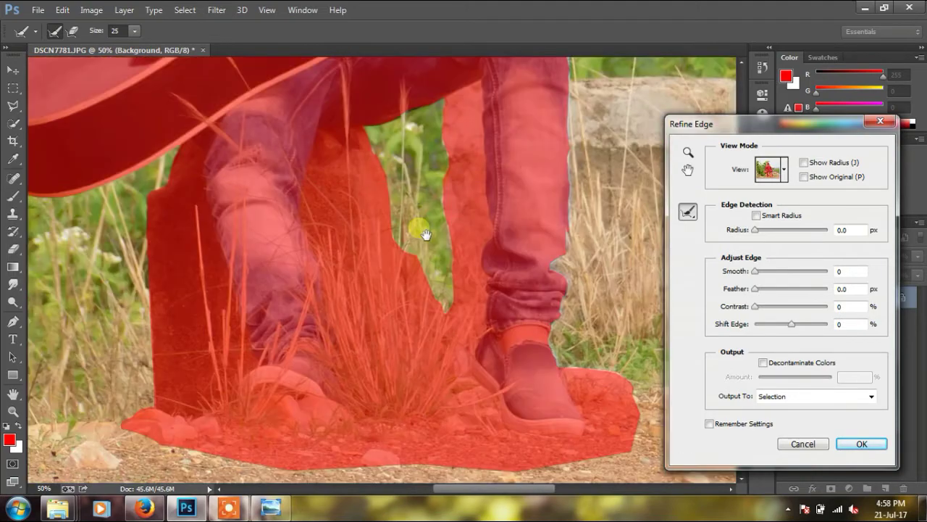
mouse_move(510, 65)
left_mouse_down()
mouse_move(521, 236)
mouse_move(503, 258)
left_mouse_up()
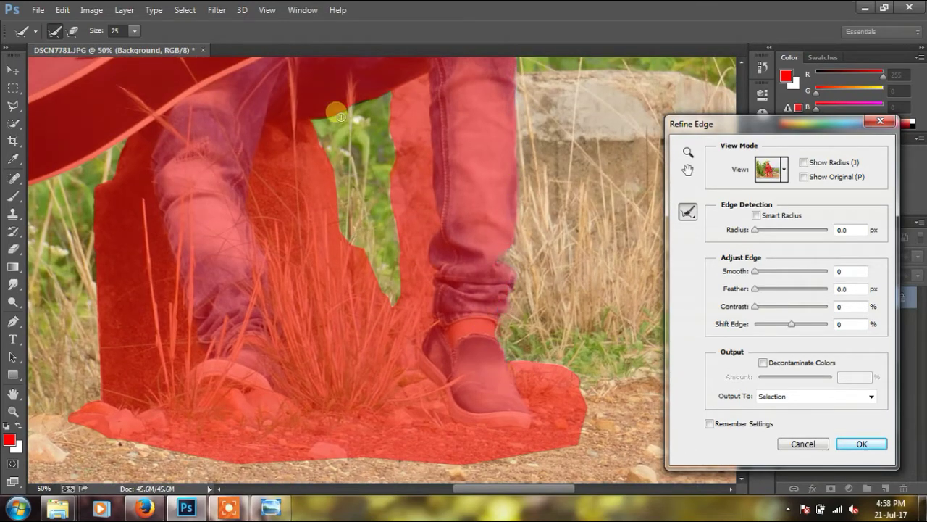
left_click_drag(351, 157, 319, 147)
left_click_drag(355, 201, 399, 226)
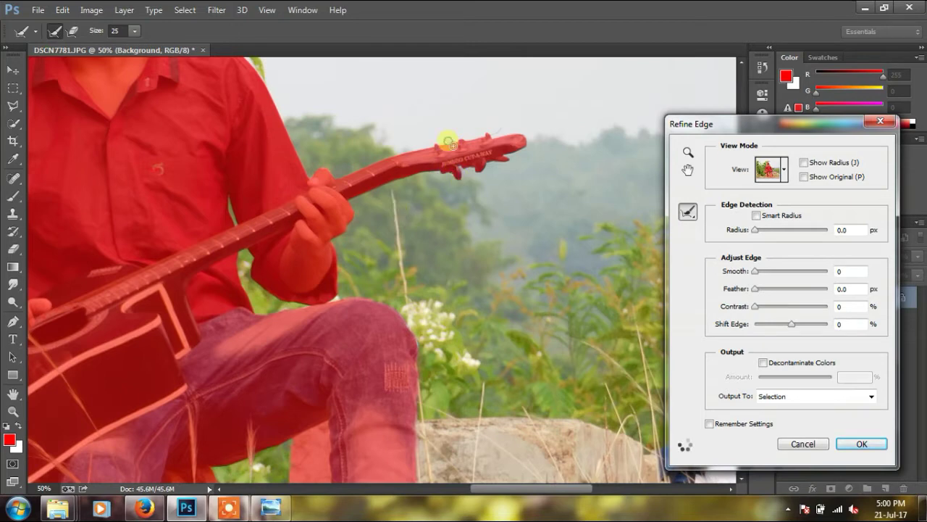
left_click_drag(532, 138, 331, 174)
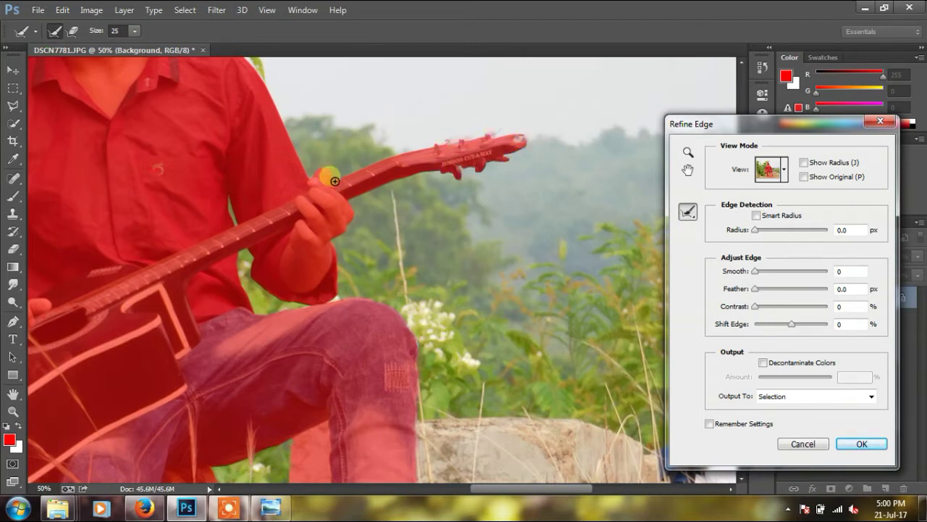
Brush refinement along the side and top of the hair and the guitar's left edges
left_click_drag(26, 223, 226, 248)
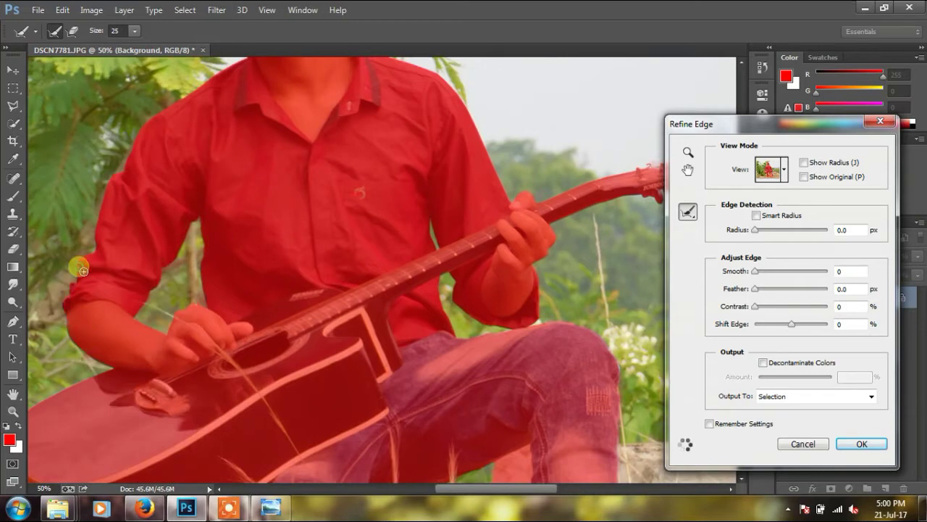
scroll(196, 108, "up", 5)
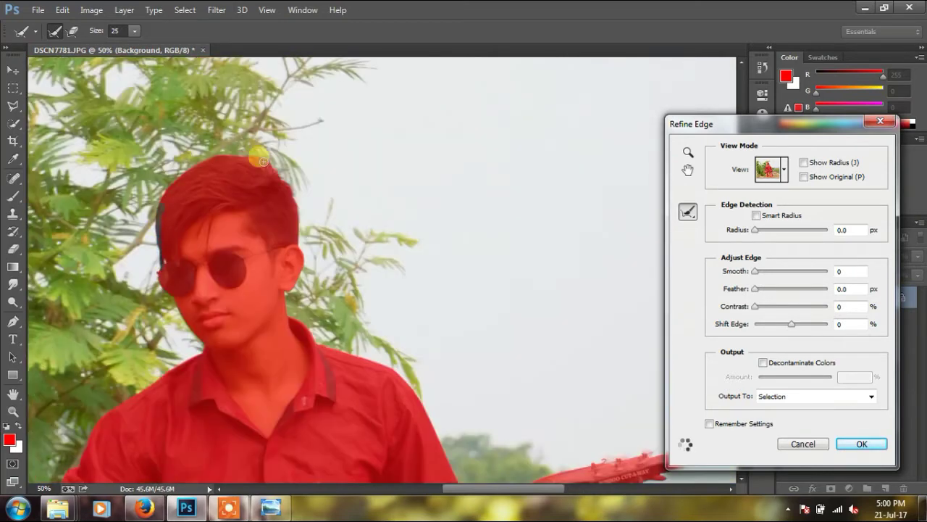
left_click_drag(263, 162, 286, 182)
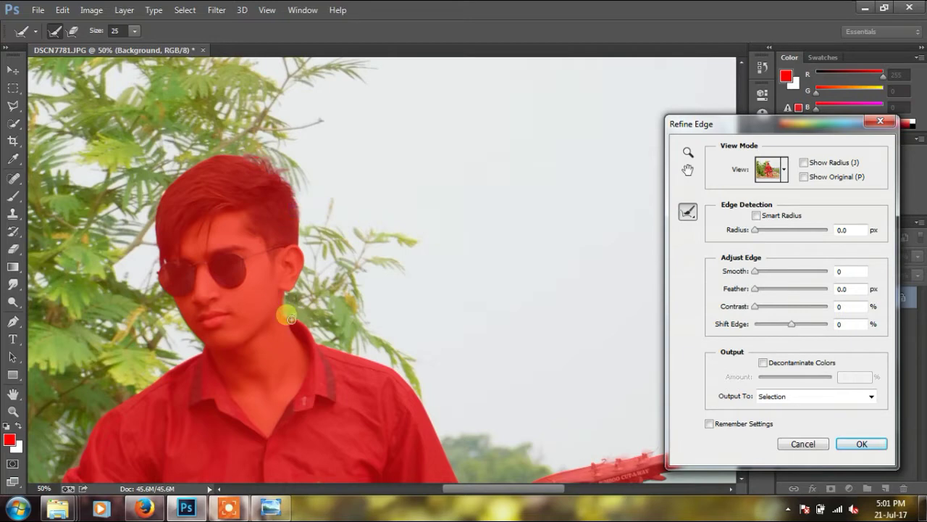
left_click_drag(154, 239, 171, 260)
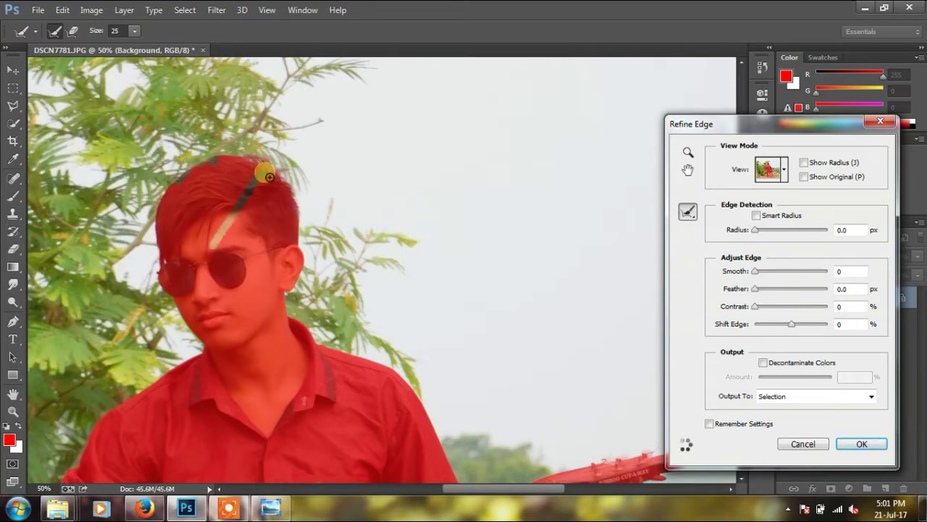
scroll(328, 333, "down", 5)
scroll(328, 333, "down", 5)
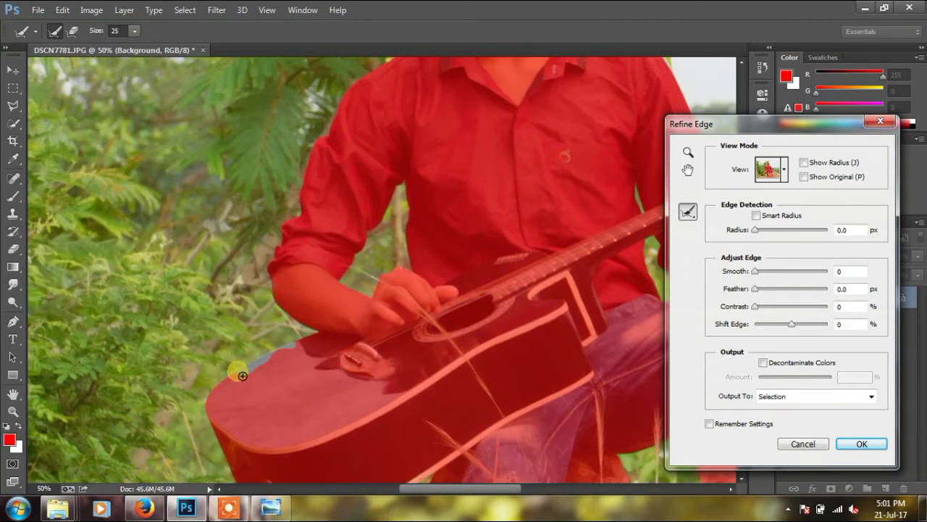
mouse_move(242, 375)
left_mouse_down()
mouse_move(231, 405)
mouse_move(238, 377)
left_mouse_up()
mouse_move(219, 407)
left_mouse_down()
mouse_move(214, 414)
mouse_move(237, 427)
mouse_move(315, 203)
left_mouse_up()
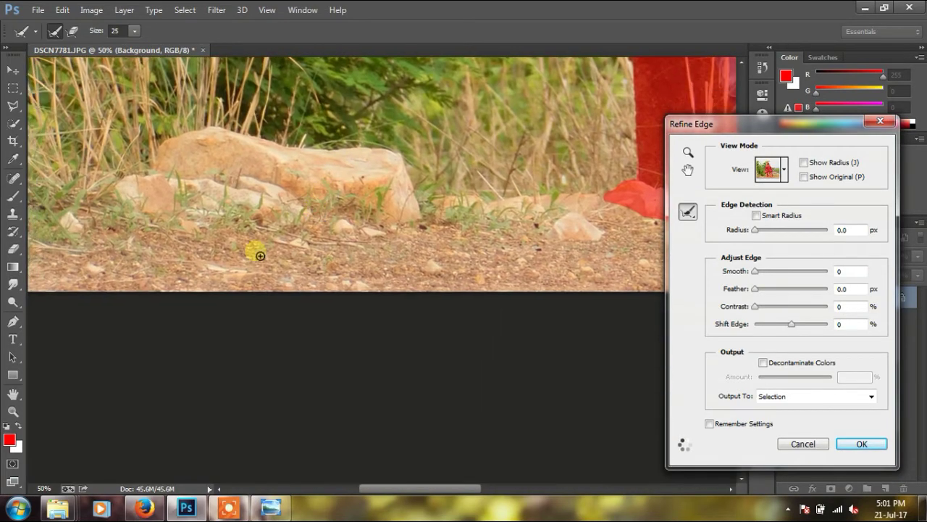
Apply the refined edges, invert the selection to the guitar player, and copy him
left_click(861, 445)
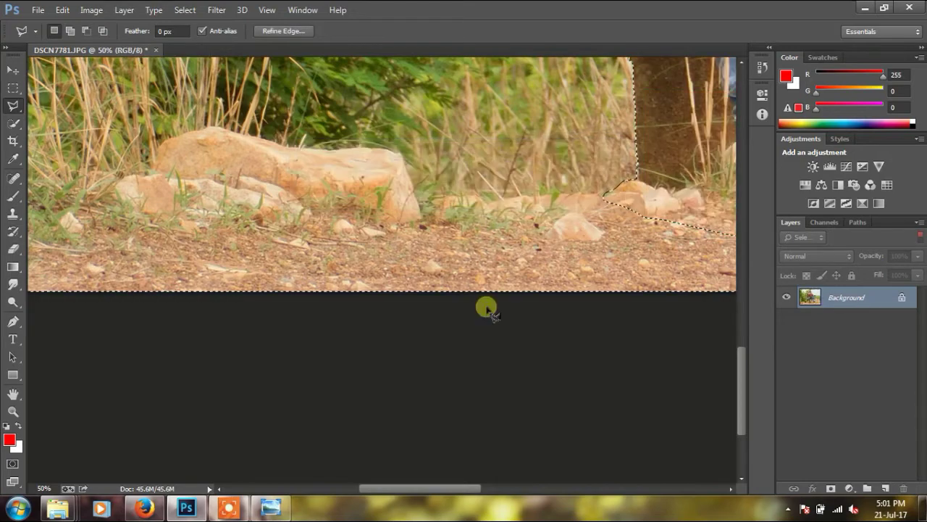
key("ctrl+minus")
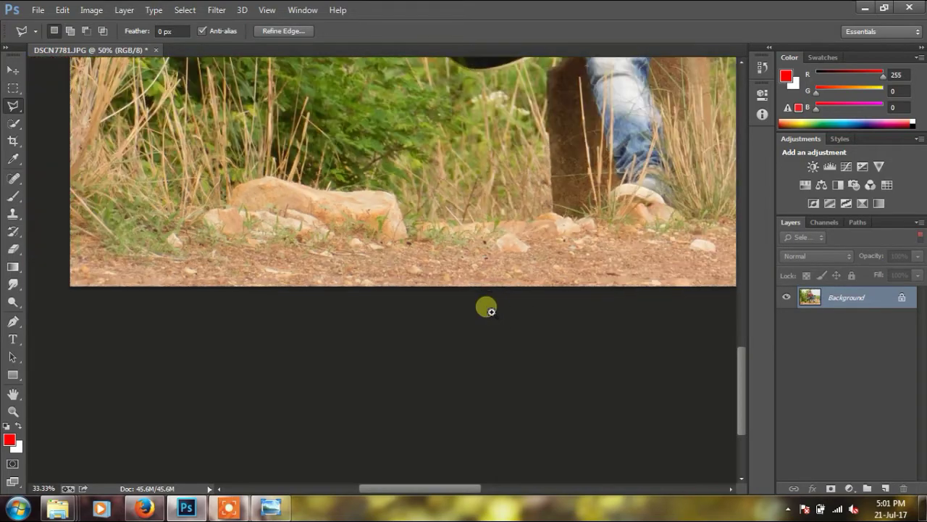
key("ctrl+minus")
key("ctrl+minus")
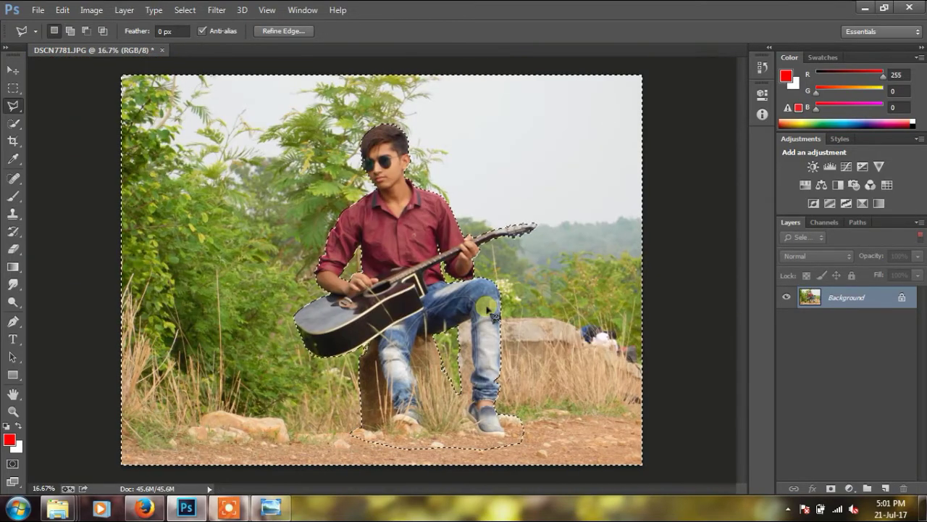
right_click(425, 239)
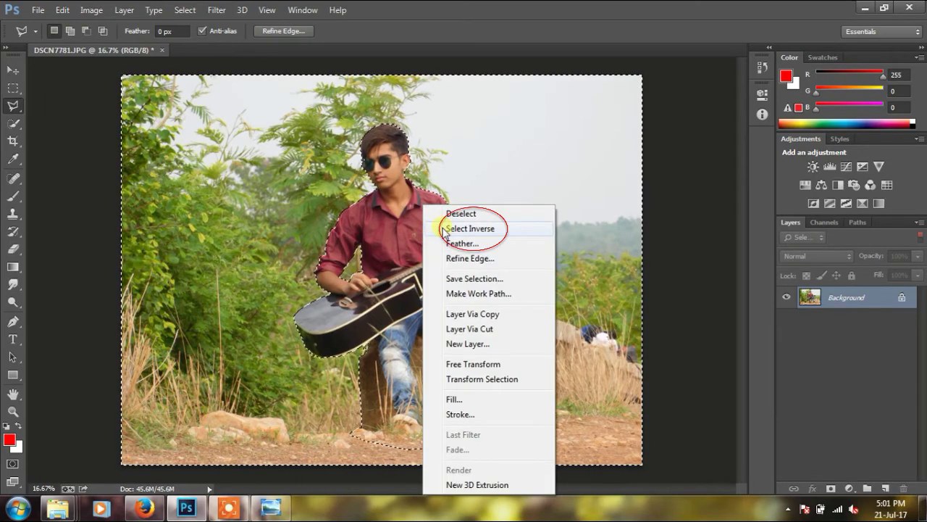
left_click(463, 228)
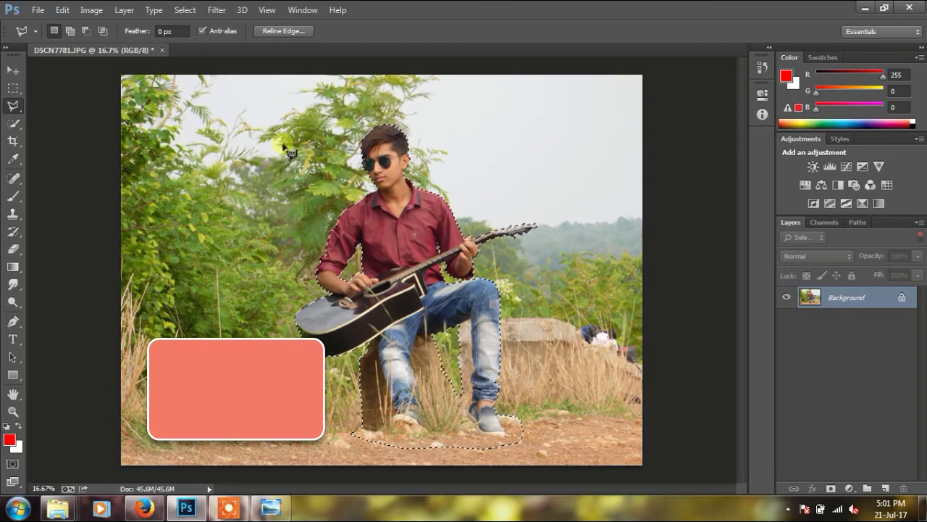
key("ctrl+c")
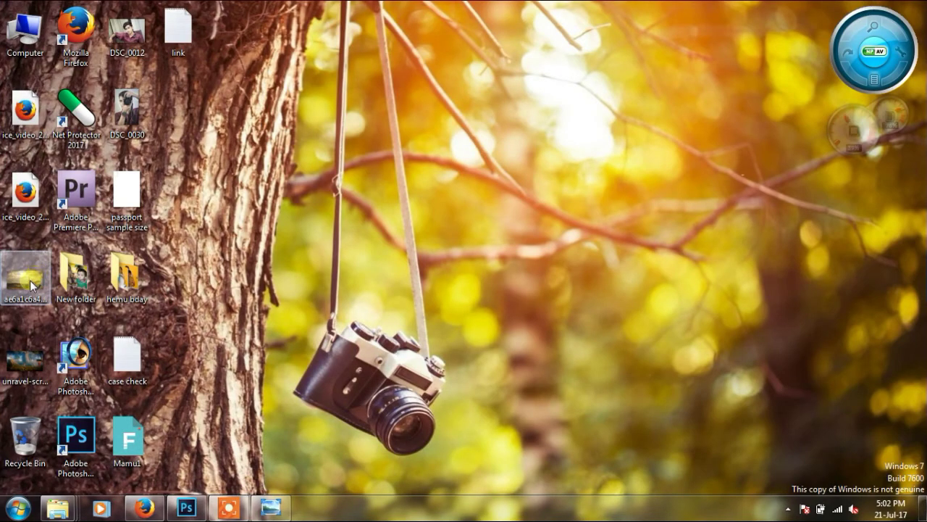
Drag the motorbike image from the desktop into Photoshop, opening it as a second document
mouse_move(30, 279)
left_mouse_down()
mouse_move(204, 514)
mouse_move(282, 242)
mouse_move(284, 186)
left_mouse_up()
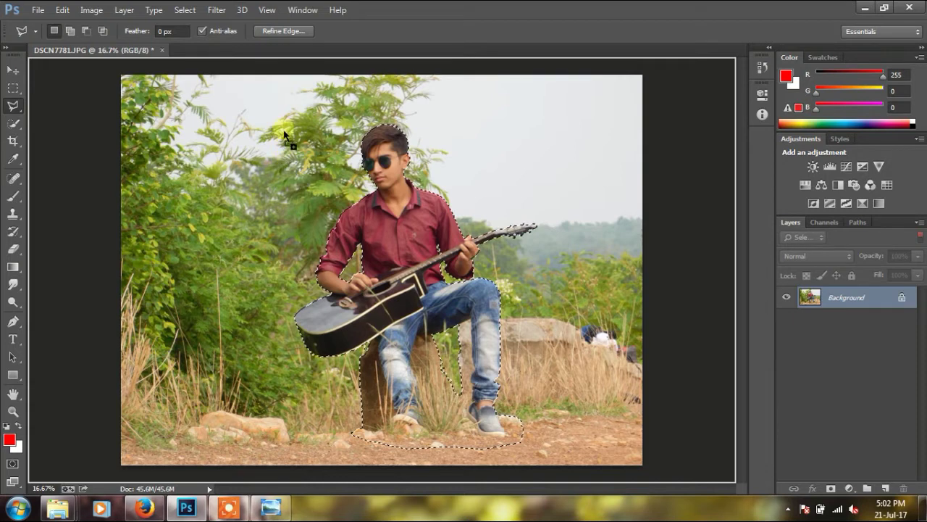
left_click_drag(284, 85, 282, 42)
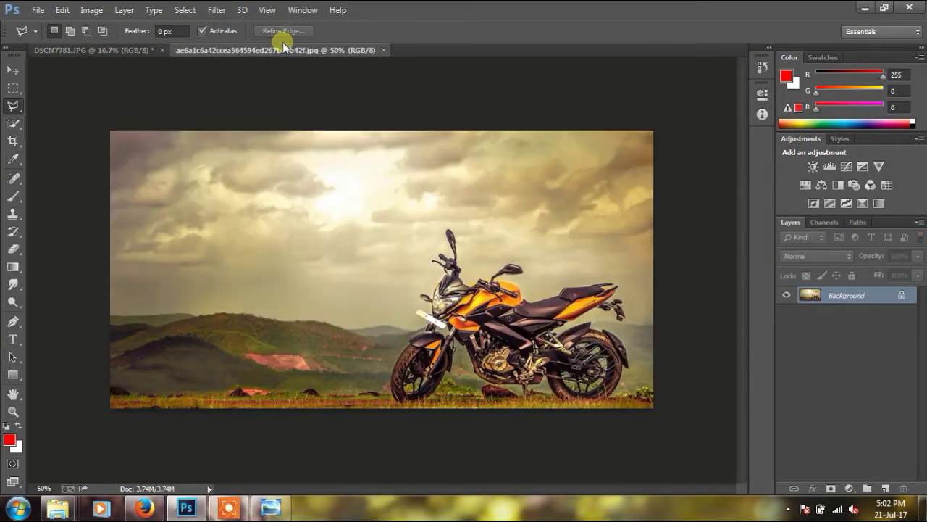
Paste the guitarist into the motorbike photo as Layer 1 and scale him down
left_click_drag(262, 139, 260, 132)
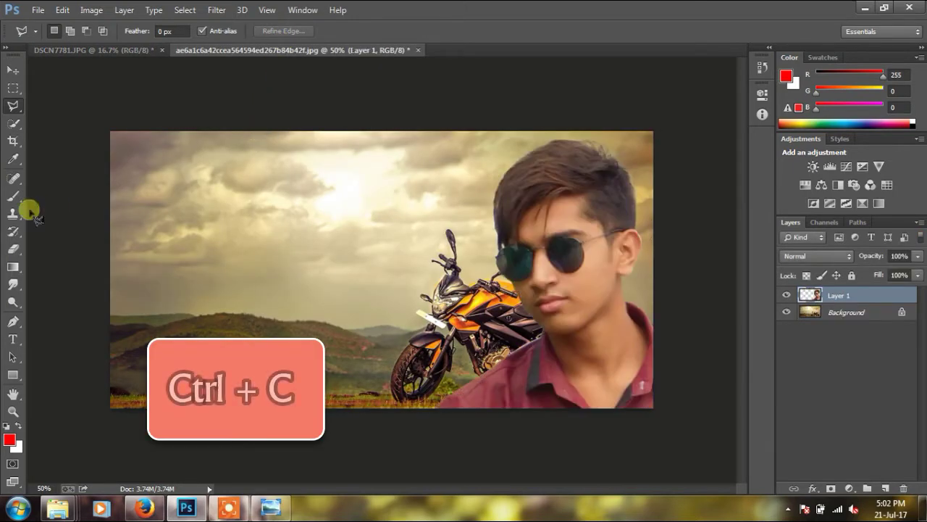
left_click(21, 70)
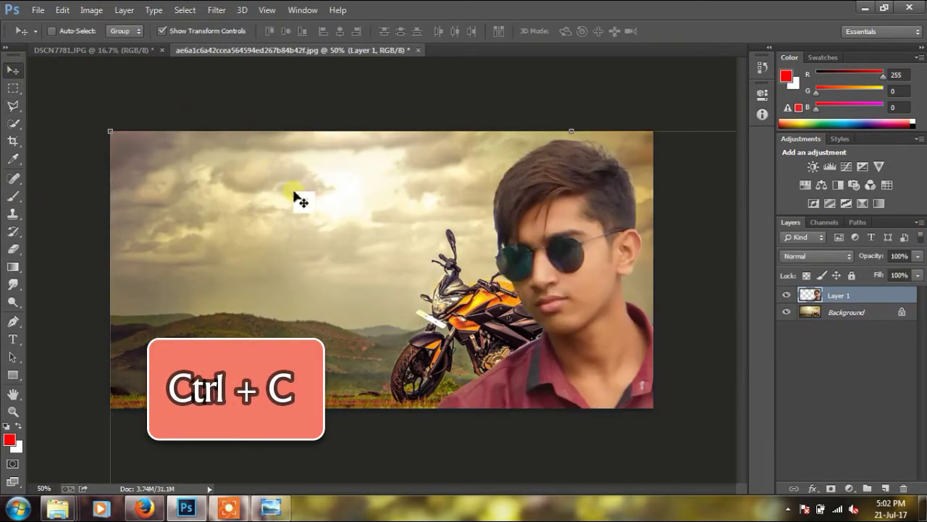
key("ctrl+minus")
key("ctrl+minus")
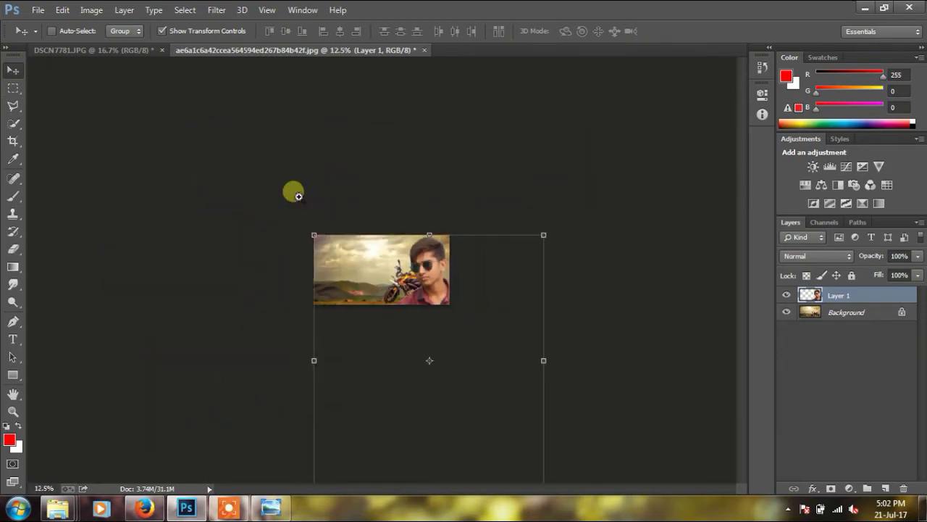
key("ctrl+minus")
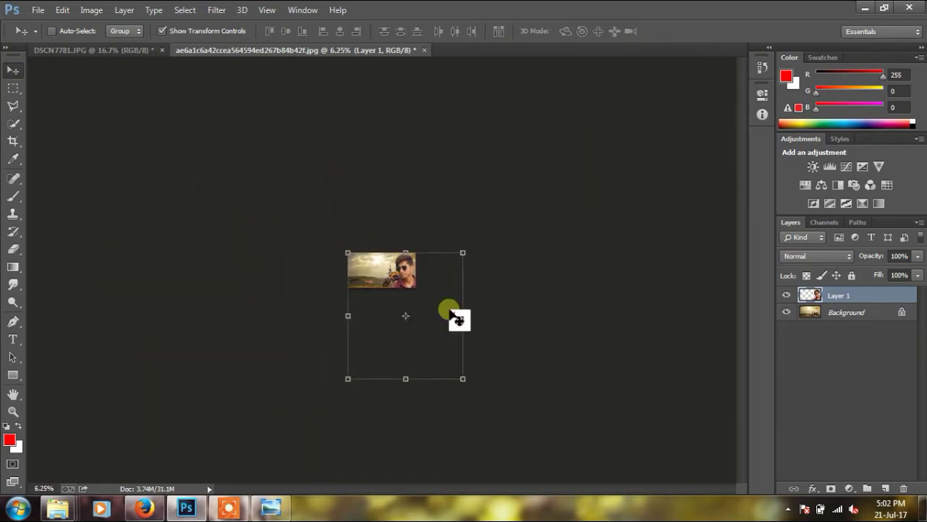
left_click_drag(463, 379, 380, 288)
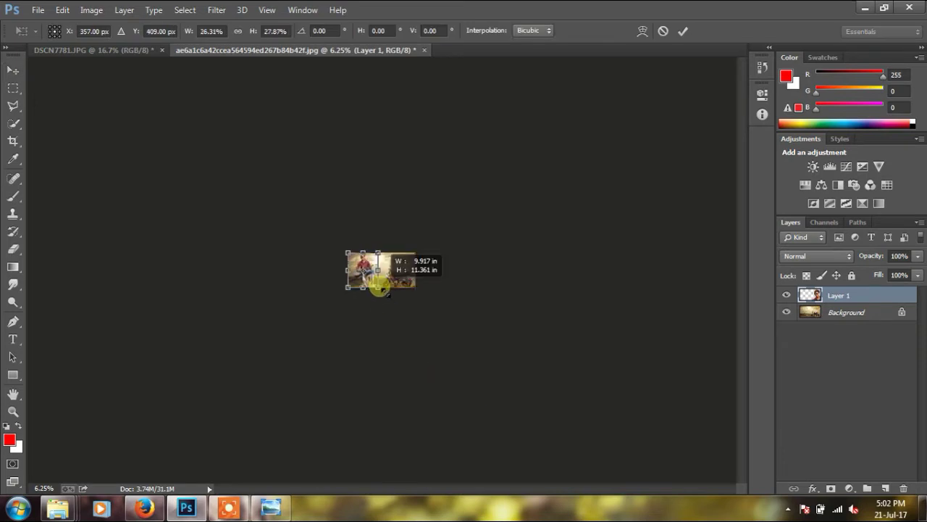
key("Return")
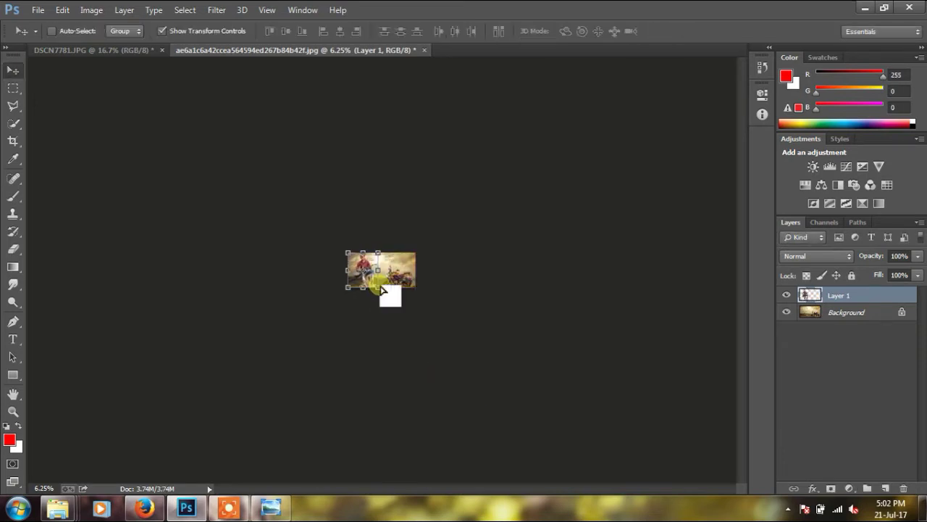
Shrink the guitarist further and move him toward the left of the scene
left_click(385, 289)
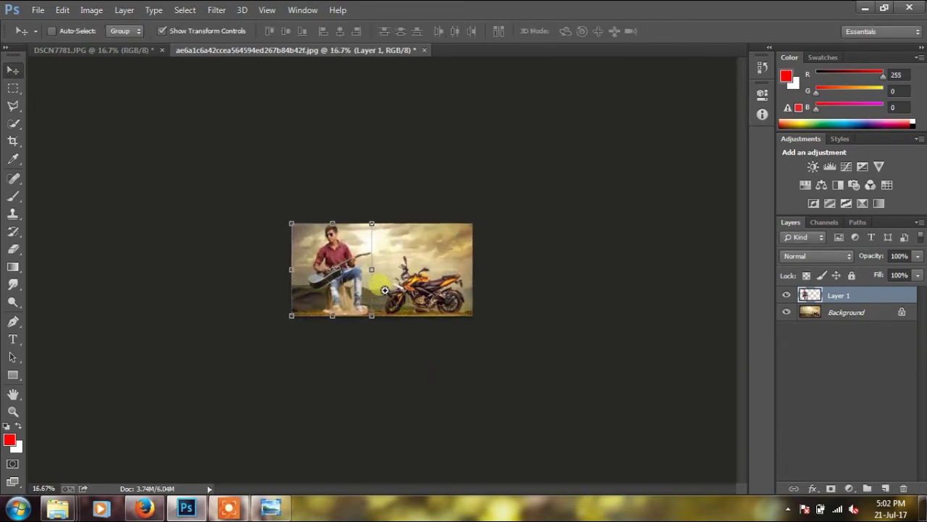
left_click(384, 289)
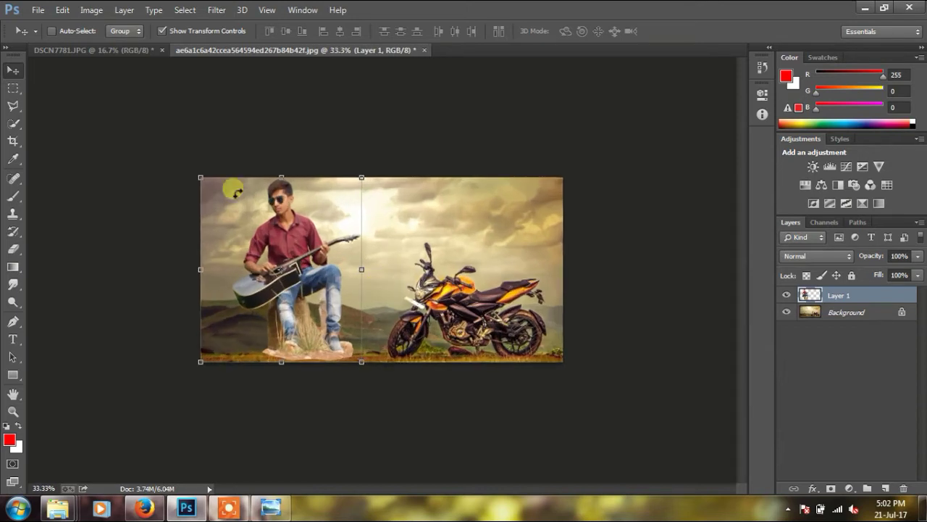
mouse_move(203, 177)
left_mouse_down()
mouse_move(236, 253)
mouse_move(242, 225)
mouse_move(233, 219)
left_mouse_up()
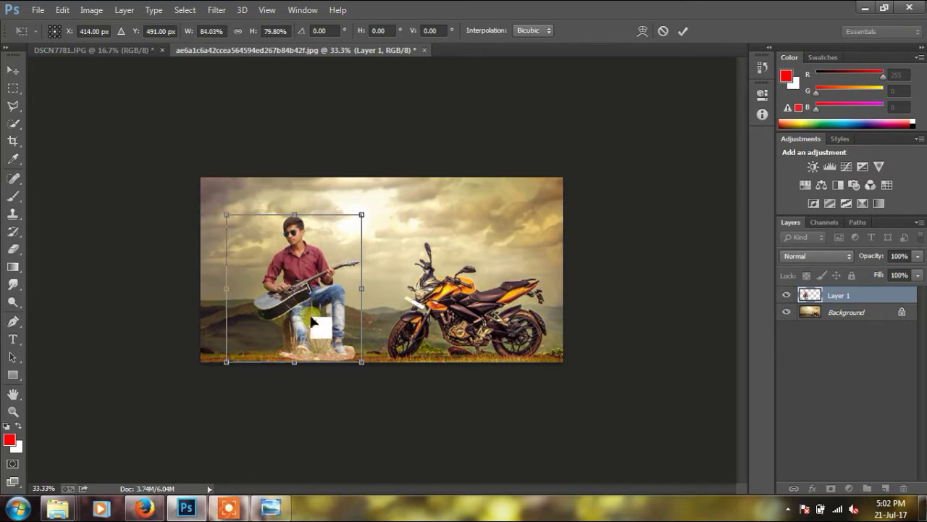
left_click_drag(310, 326, 267, 330)
key("Return")
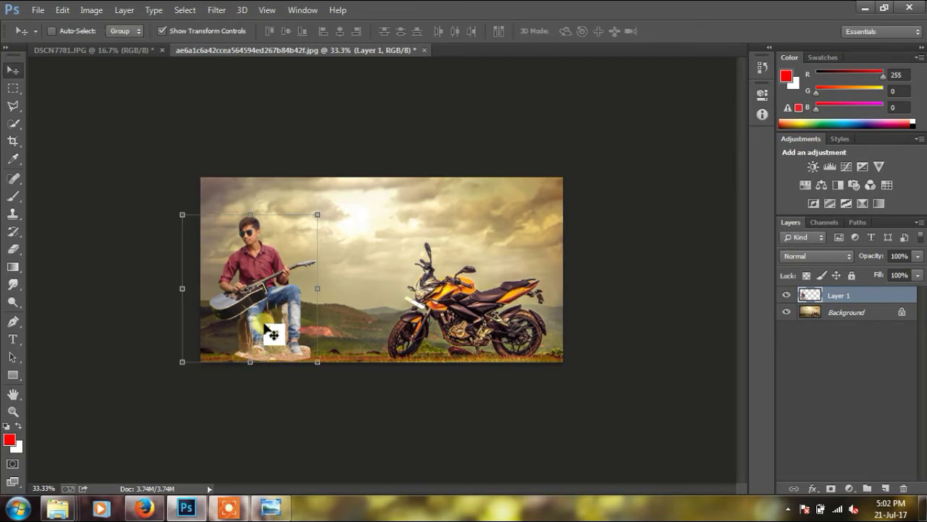
Enlarge the guitarist slightly and nudge him further left beside the bike
right_click(255, 293)
left_click(267, 236)
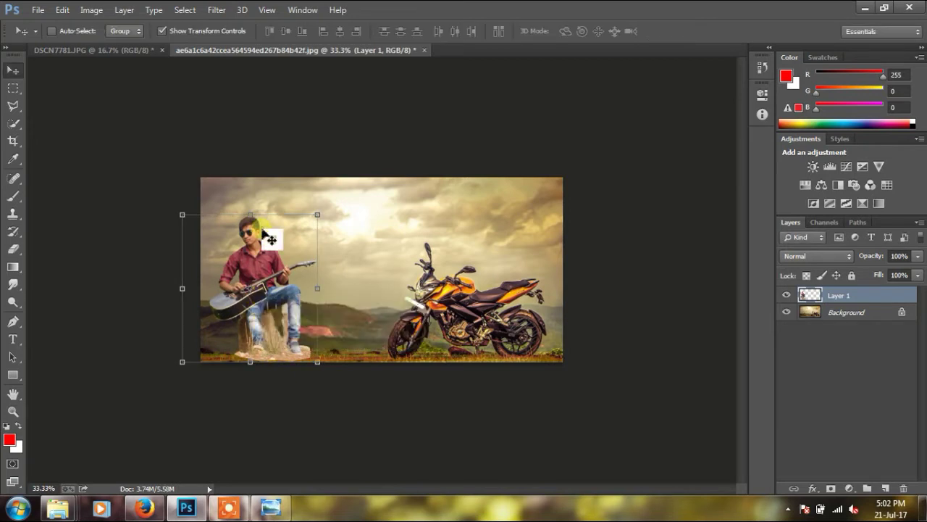
left_click_drag(263, 219, 264, 219)
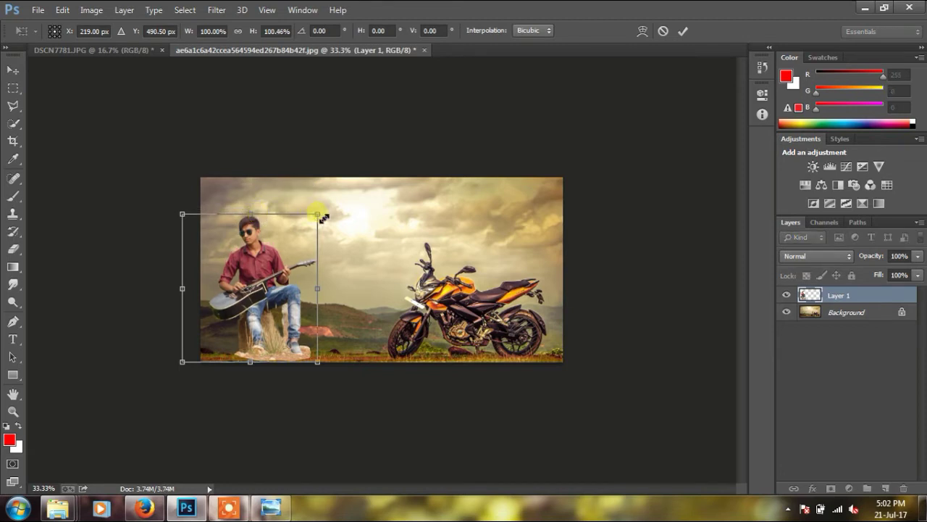
left_click_drag(318, 215, 325, 205)
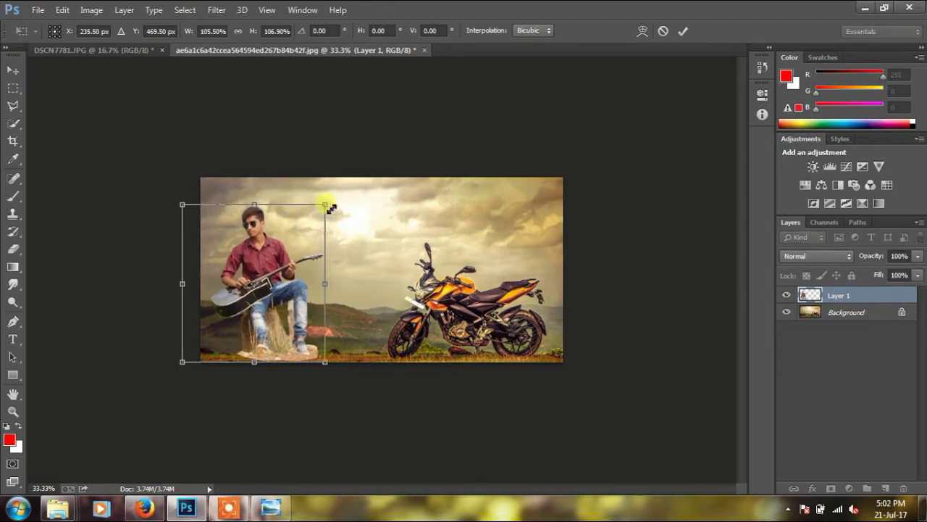
key("Return")
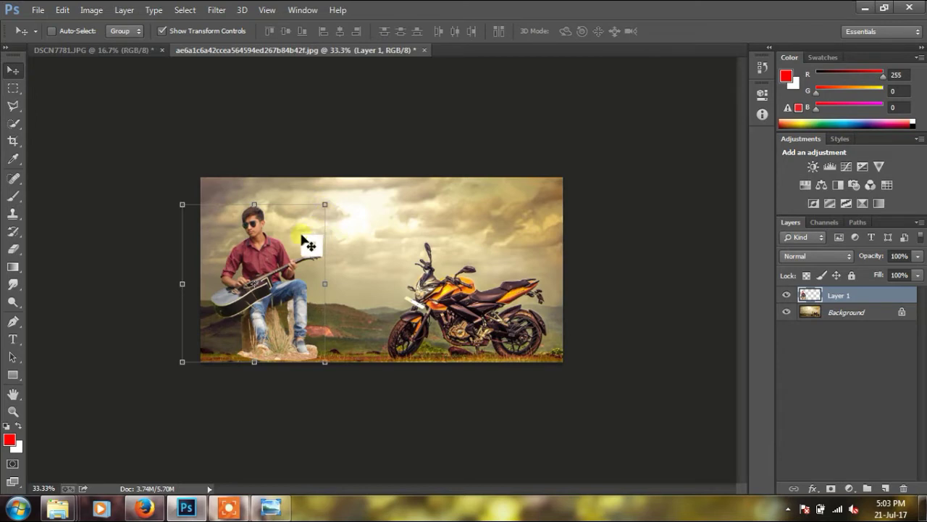
left_click(255, 260)
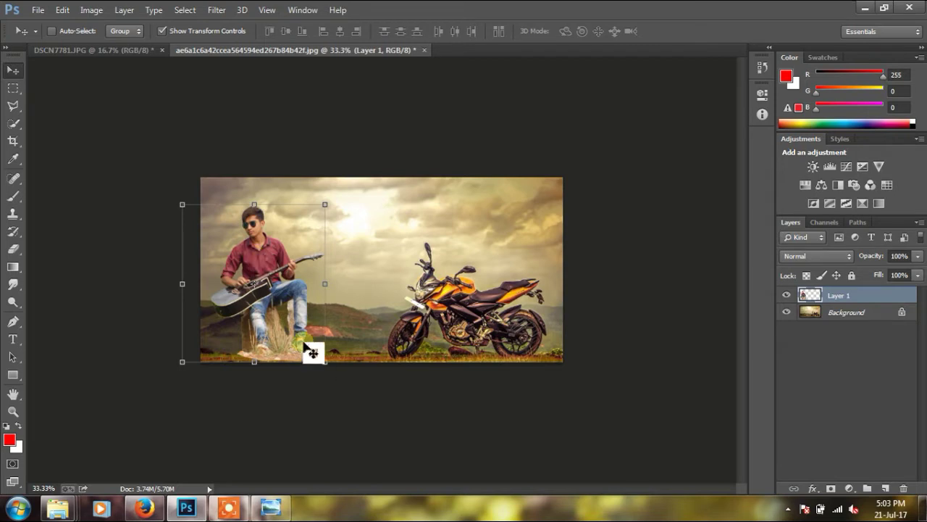
mouse_move(300, 339)
left_mouse_down()
mouse_move(282, 345)
mouse_move(293, 349)
left_mouse_up()
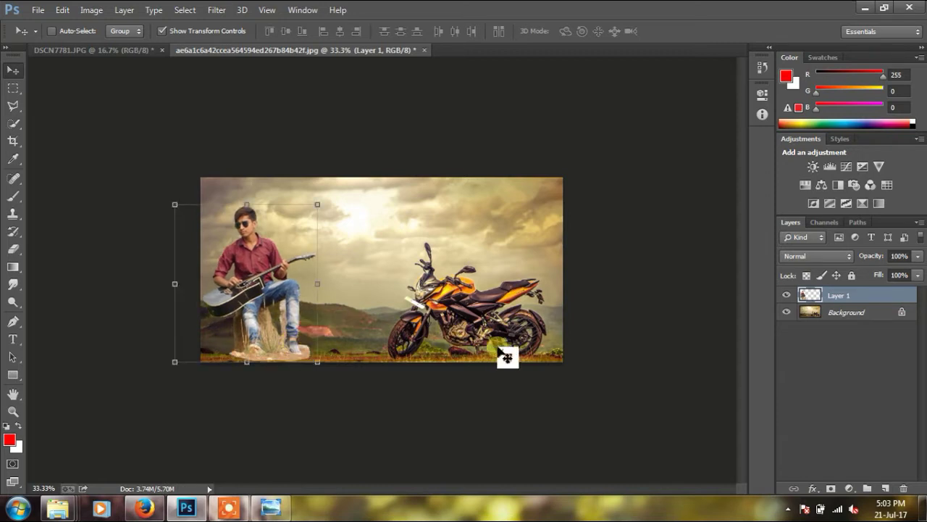
Duplicate the Background as Layer 2, shift it up-right and narrow it from the right side
left_click(848, 311)
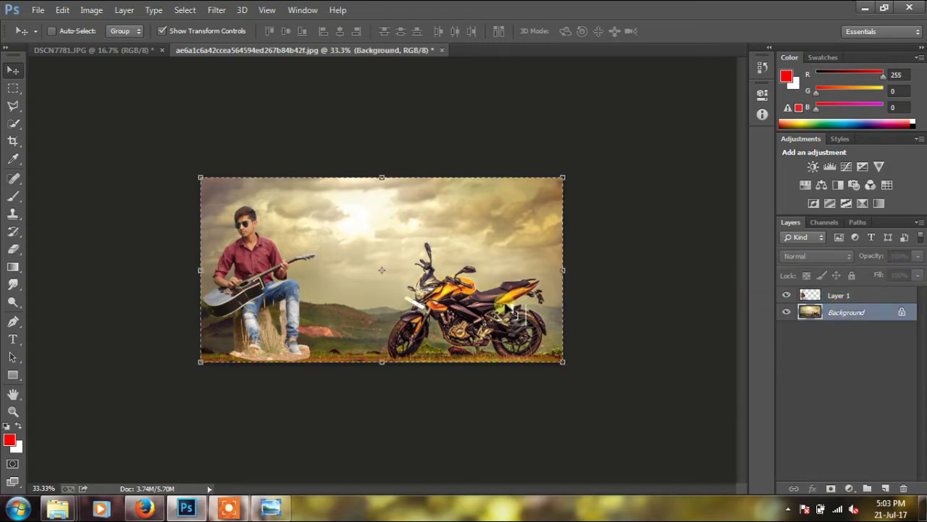
key("ctrl+j")
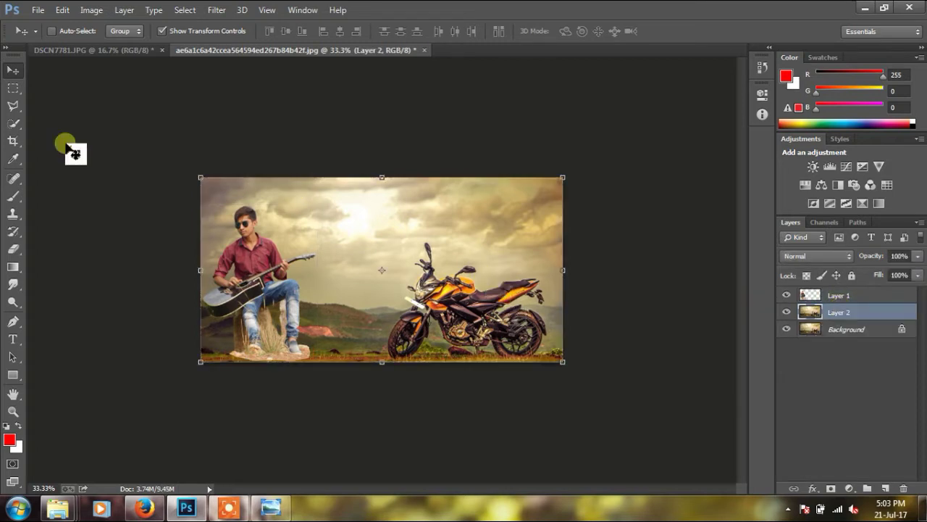
left_click_drag(449, 277, 466, 246)
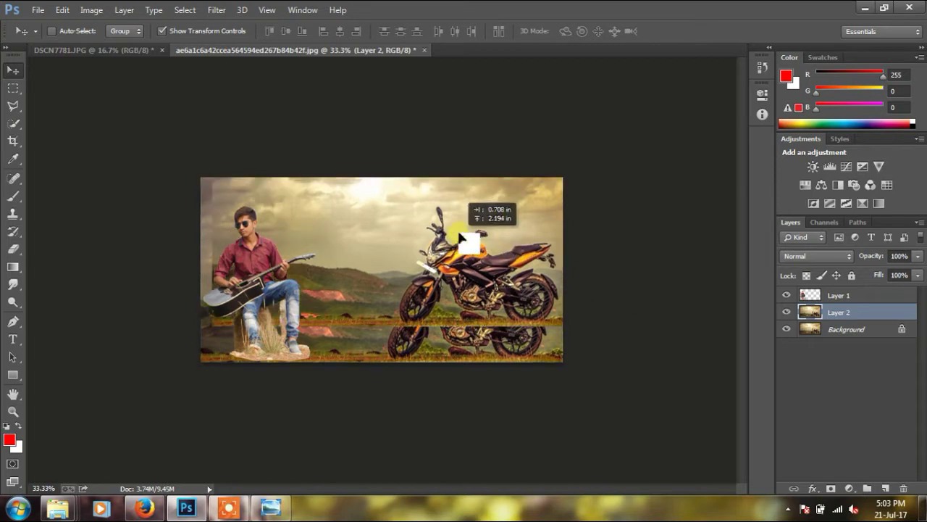
left_click(584, 242)
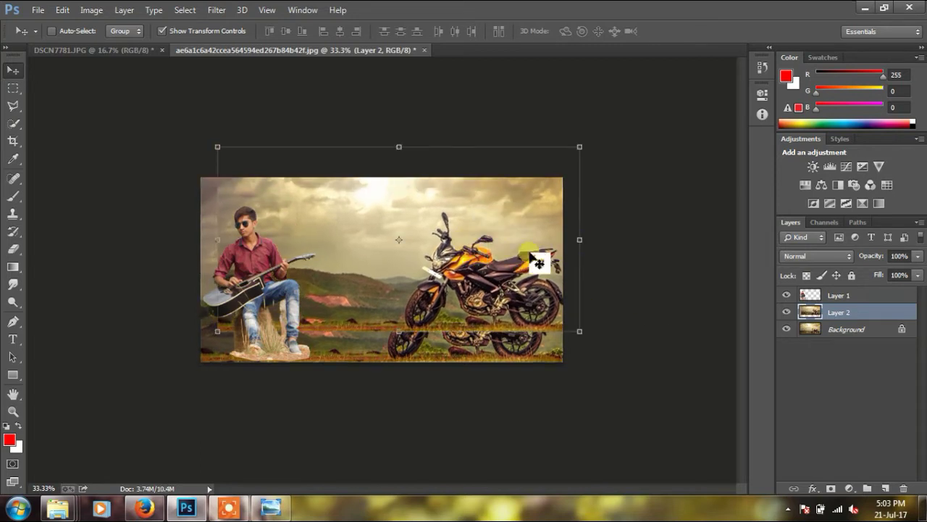
mouse_move(581, 239)
left_mouse_down()
mouse_move(188, 240)
mouse_move(223, 289)
mouse_move(449, 263)
mouse_move(564, 269)
left_mouse_up()
key("Return")
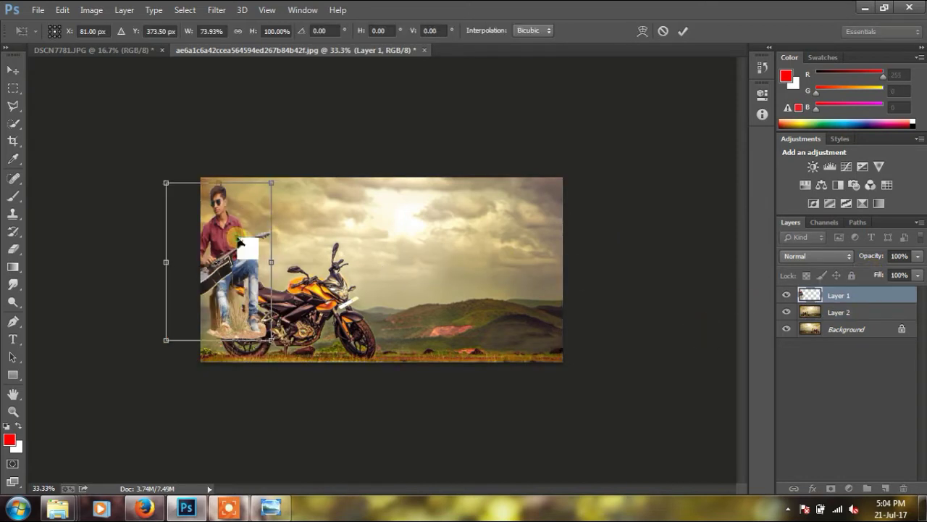
Move the guitarist across to the right side, stretching him slightly taller and wider
mouse_move(240, 242)
left_mouse_down()
mouse_move(504, 264)
mouse_move(563, 292)
left_mouse_up()
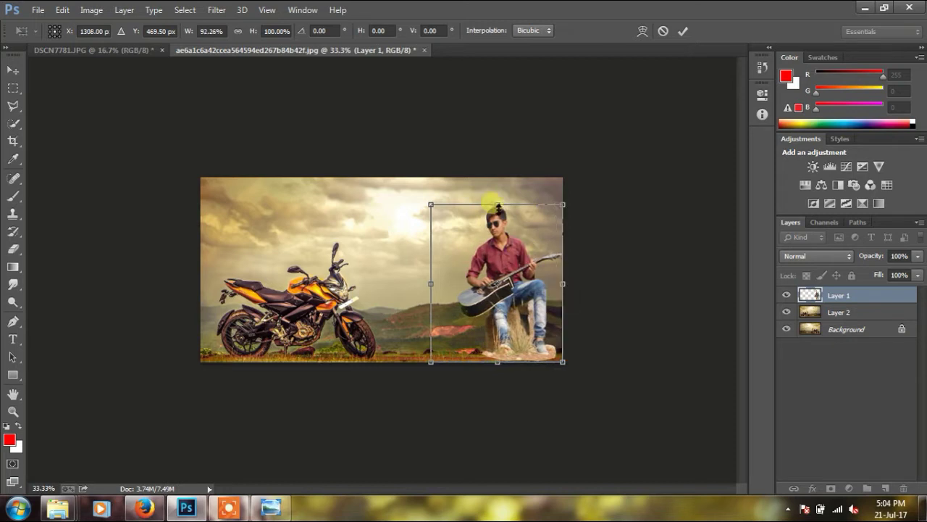
left_click_drag(499, 206, 497, 197)
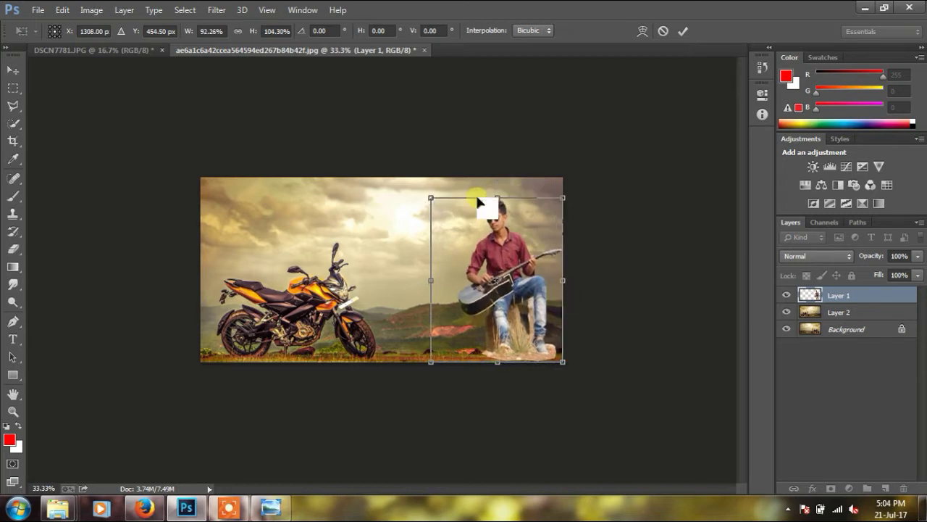
left_click_drag(435, 305, 424, 304)
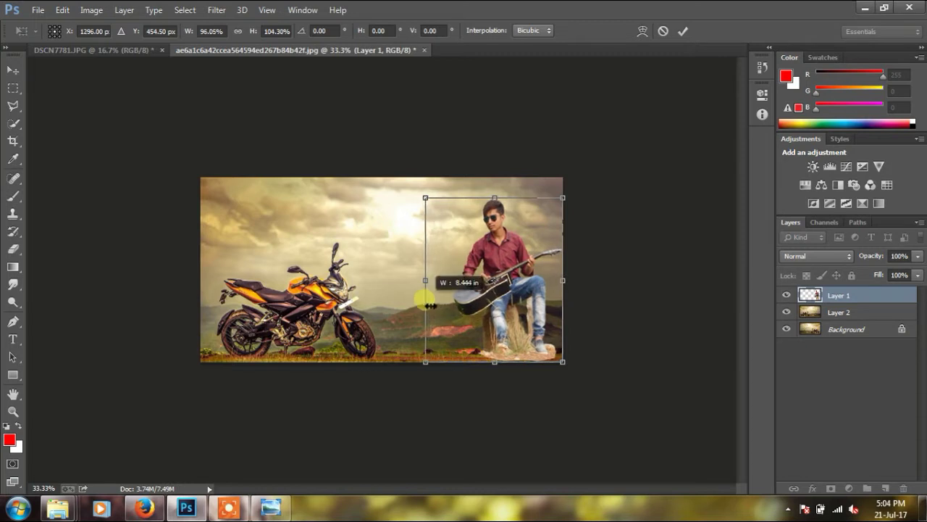
key("Return")
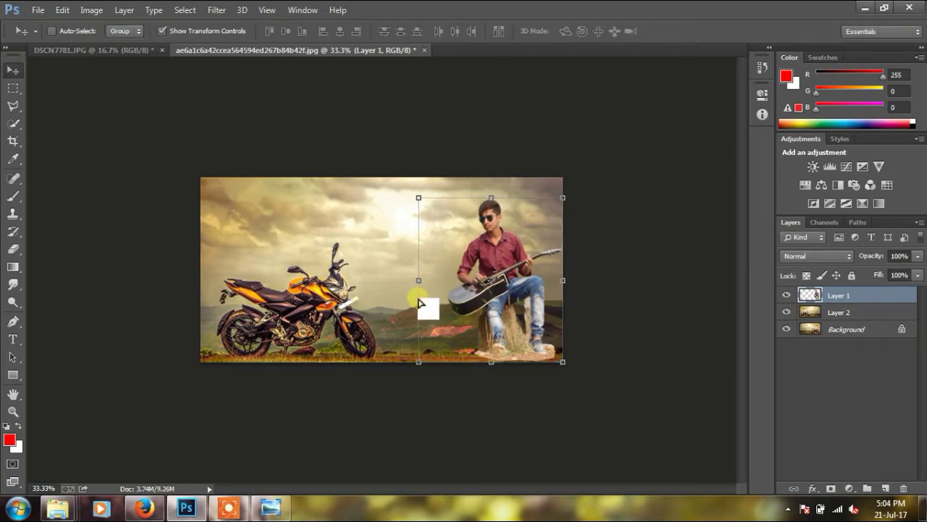
Free Transform the guitarist again, stretch him slightly taller and nudge him down with arrow keys
key("ctrl+t")
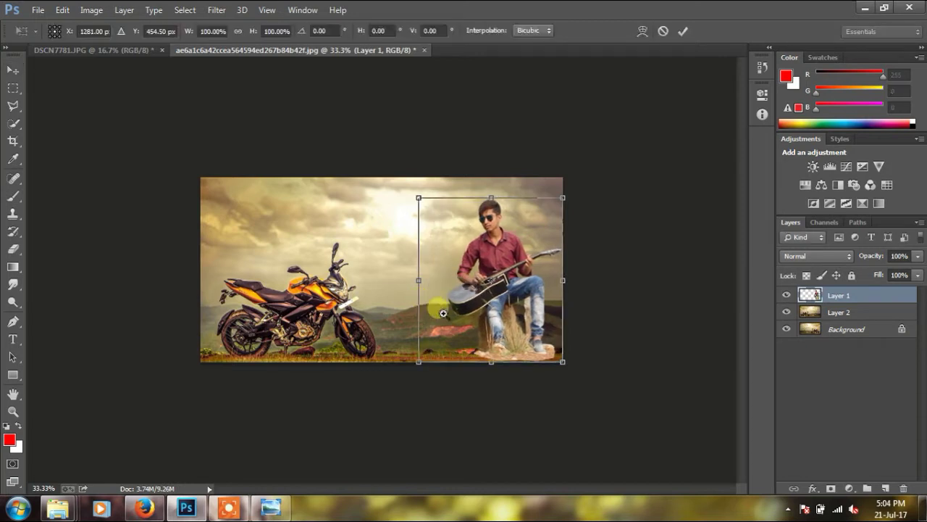
key("ctrl+plus")
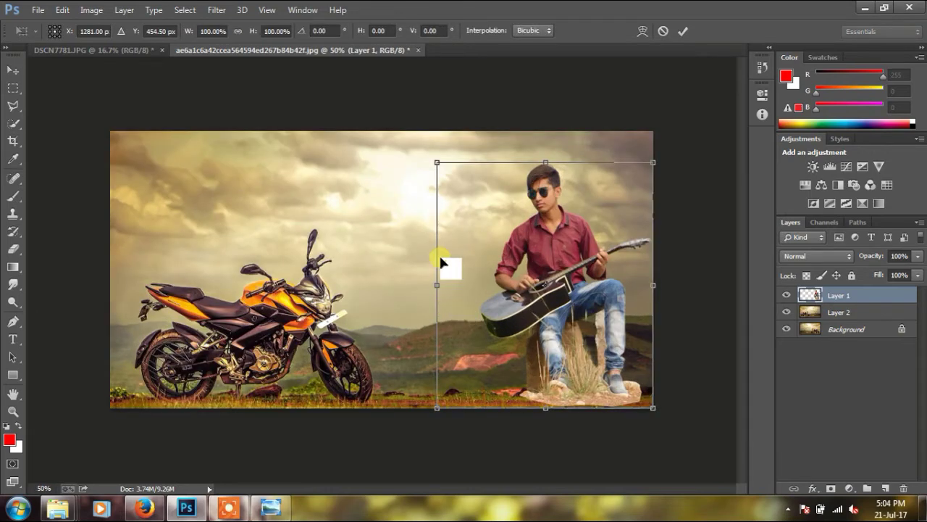
left_click_drag(550, 164, 546, 160)
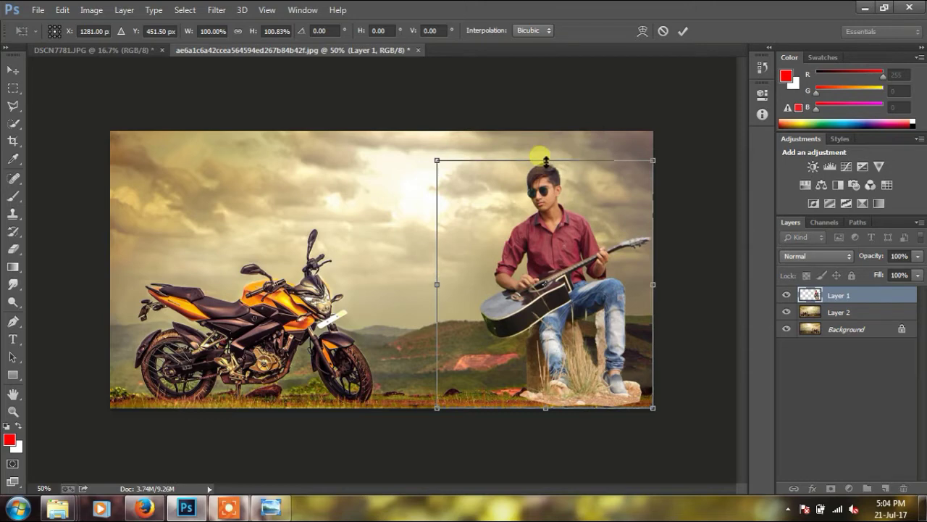
key("Down")
key("Down")
key("Down")
key("Left")
key("Left")
key("Left")
key("Down")
key("Down")
key("Down")
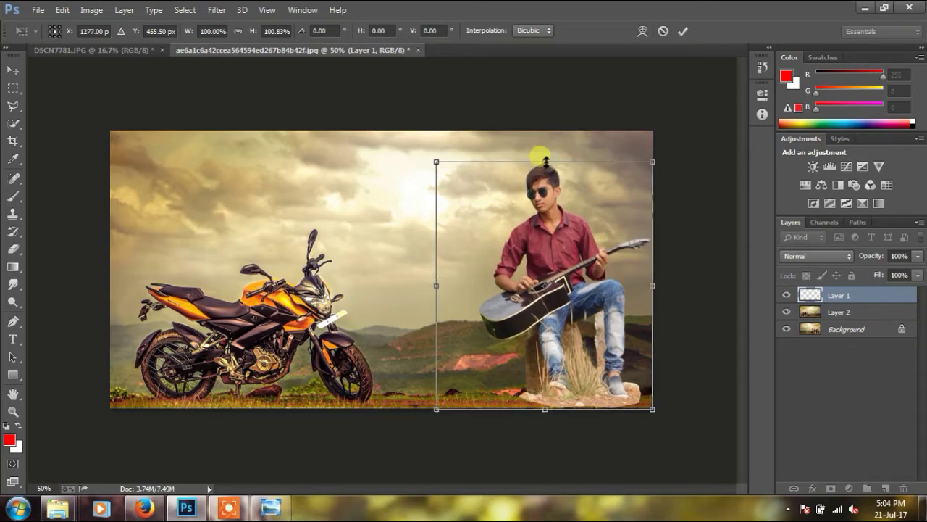
key("Left")
key("Left")
key("Left")
key("Down")
key("Left")
key("Down")
key("Left")
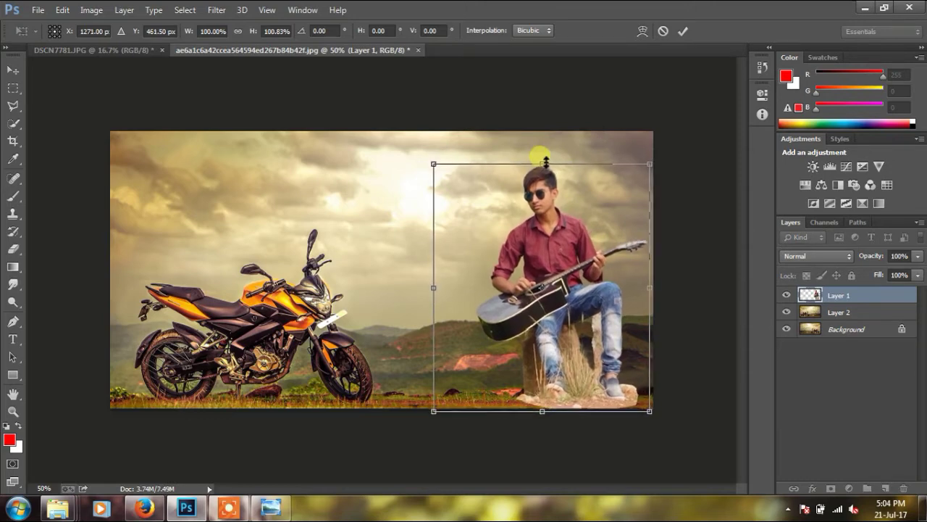
key("Down")
key("Right")
key("Right")
key("Down")
key("Down")
key("Right")
key("Right")
key("Down")
key("Down")
key("Right")
key("Down")
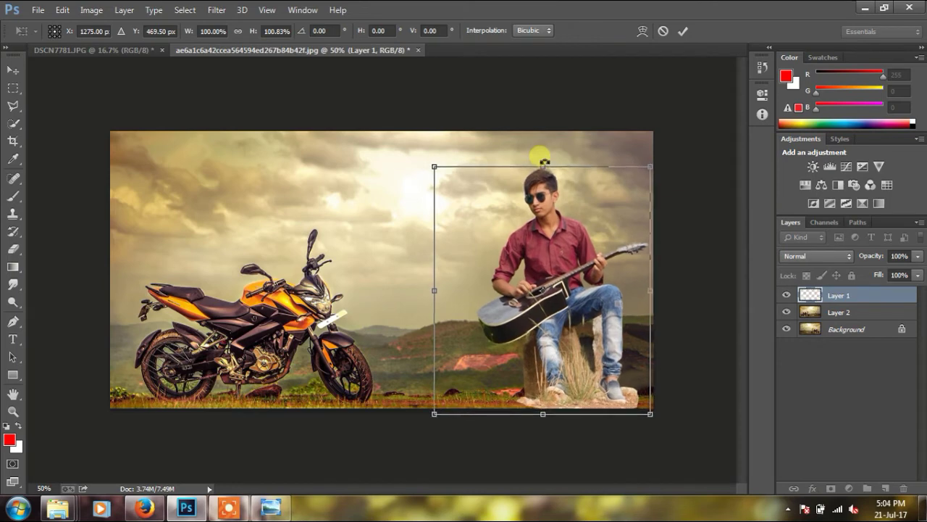
key("Right")
key("Down")
key("Right")
key("Down")
key("Down")
key("Right")
key("Down")
key("Down")
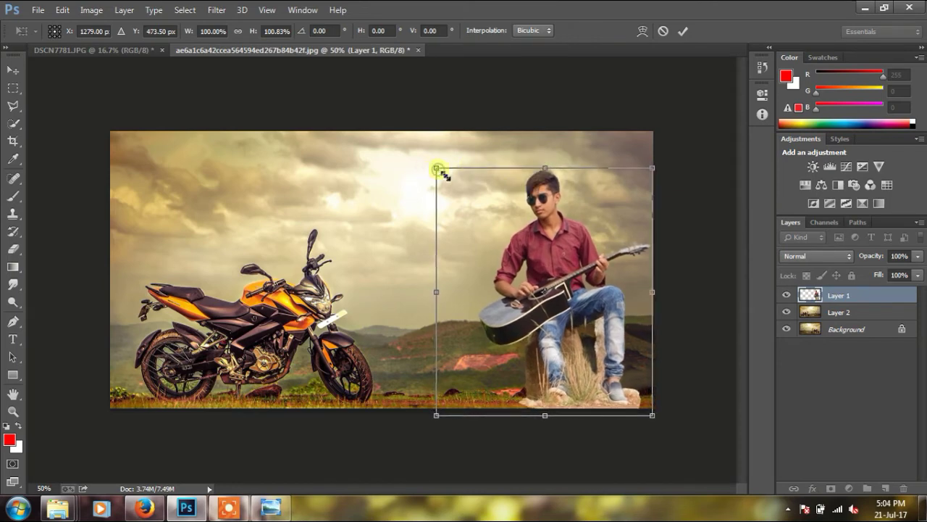
Shrink the guitarist from the top-left corner, restretch the top taller, and nudge him slightly right
left_click_drag(438, 169, 452, 193)
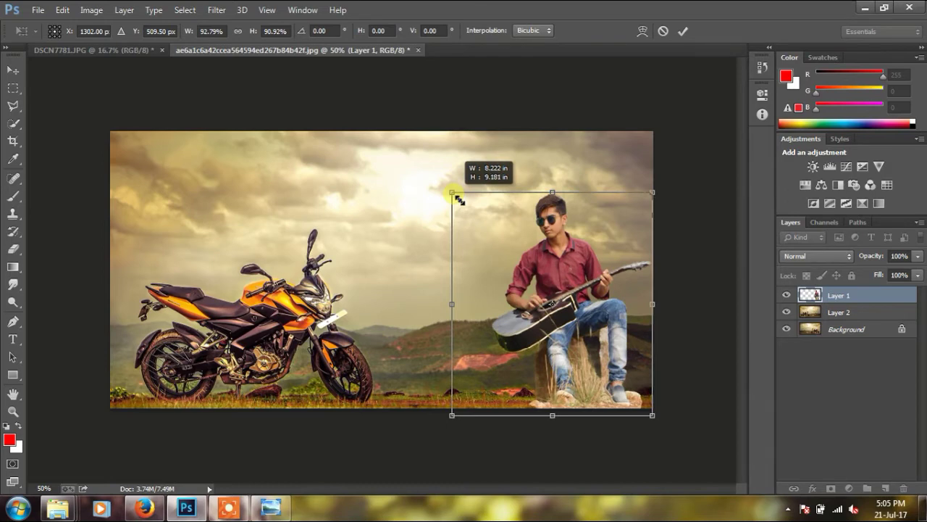
key("Return")
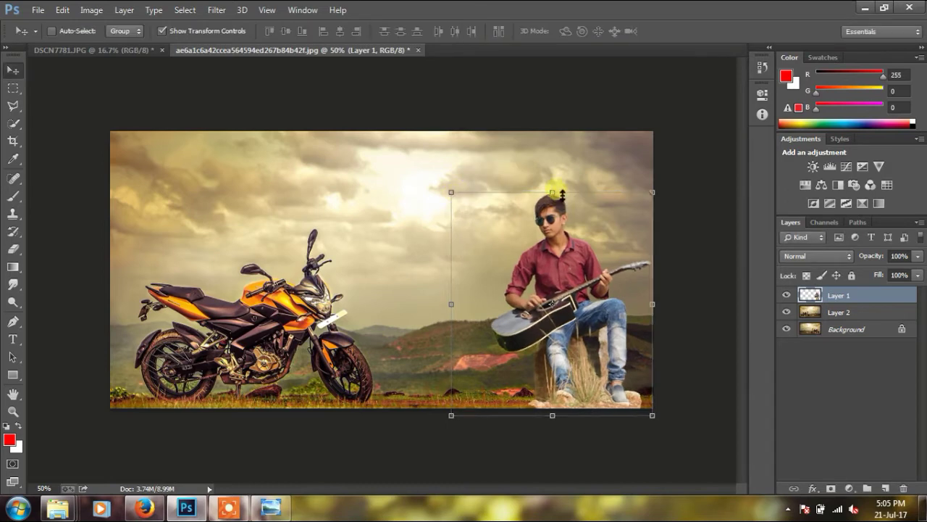
left_click_drag(560, 193, 560, 189)
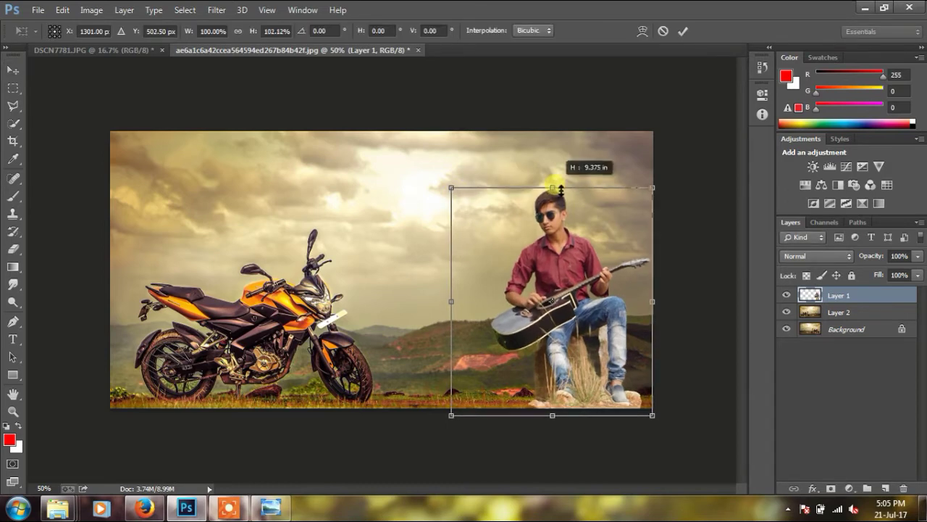
key("Return")
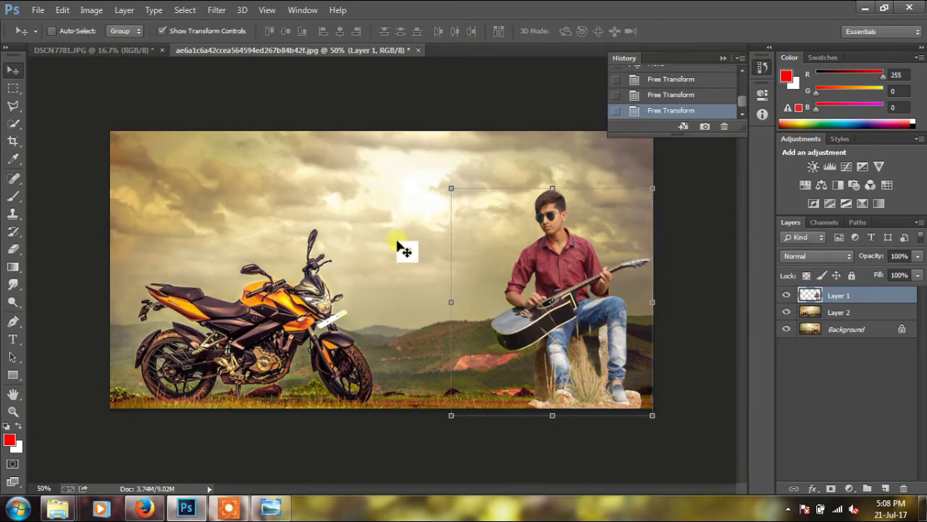
left_click_drag(559, 358, 574, 360)
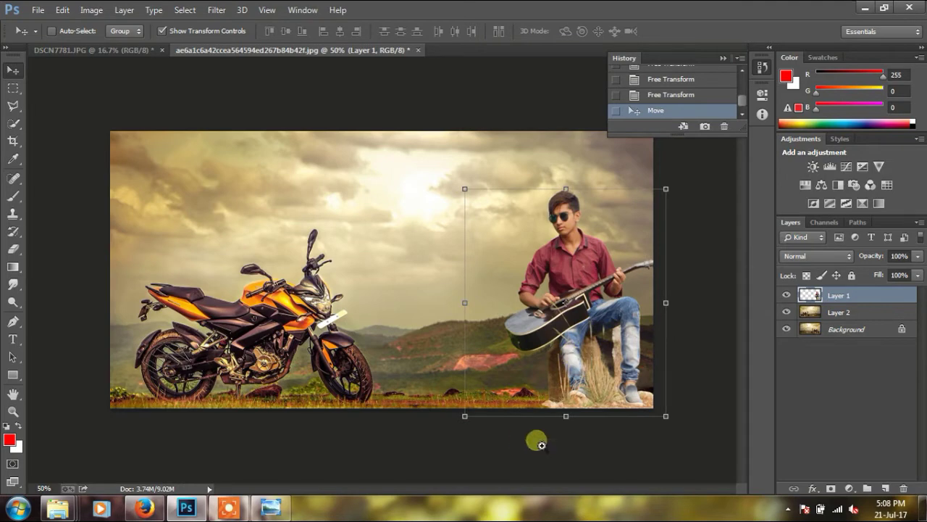
scroll(547, 408, "up", 2)
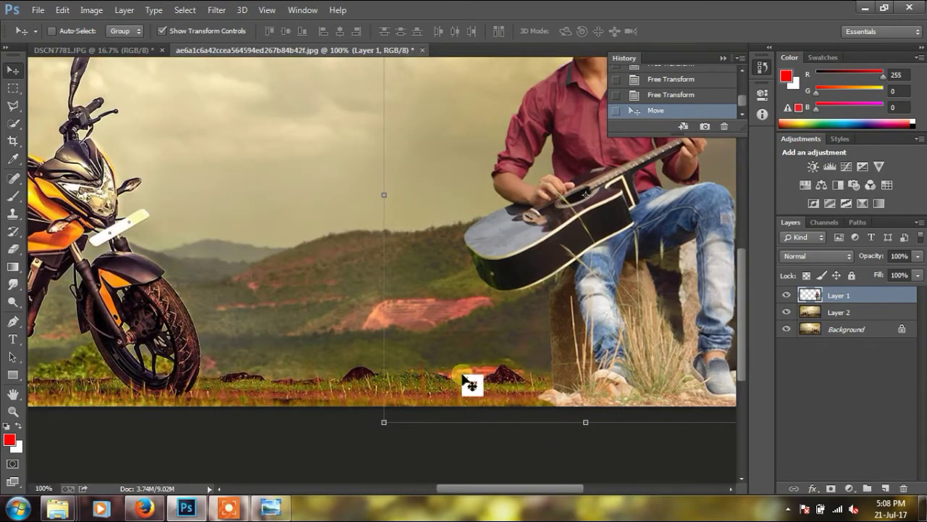
left_click(13, 213)
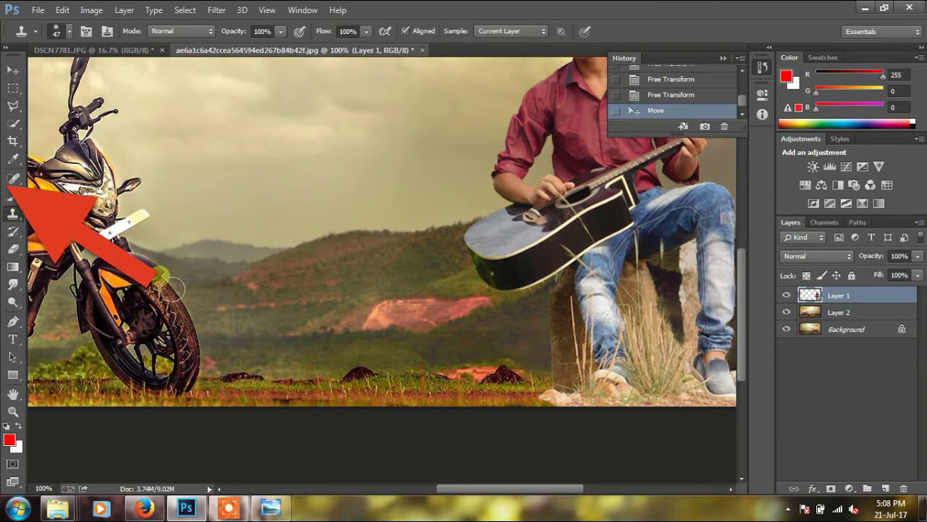
Undo the last clone stroke and set a 29 px Clone Stamp brush on Layer 1
left_click(846, 318)
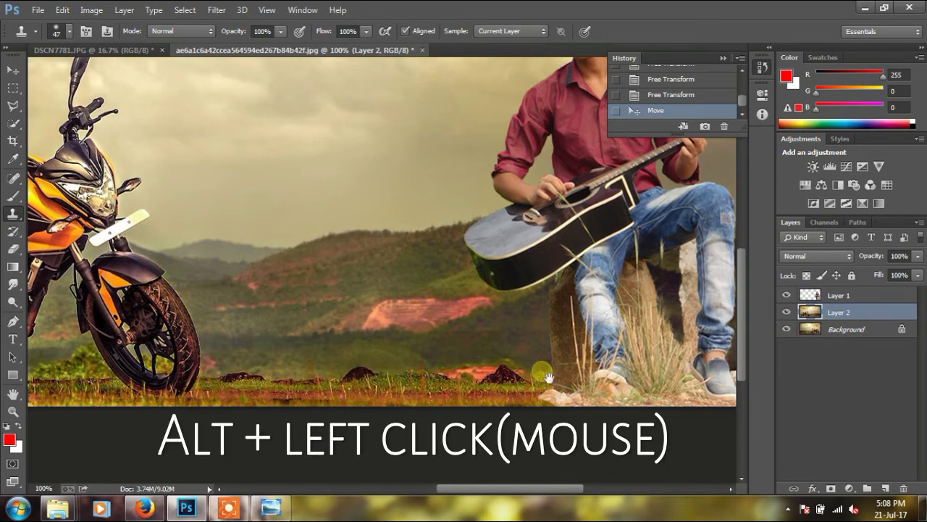
scroll(362, 380, "right", 3)
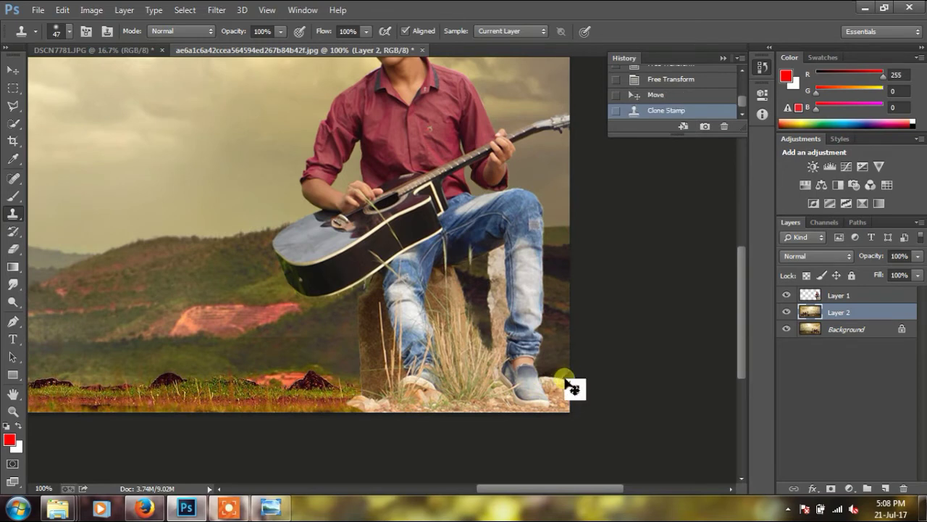
key("ctrl+z")
left_click(840, 296)
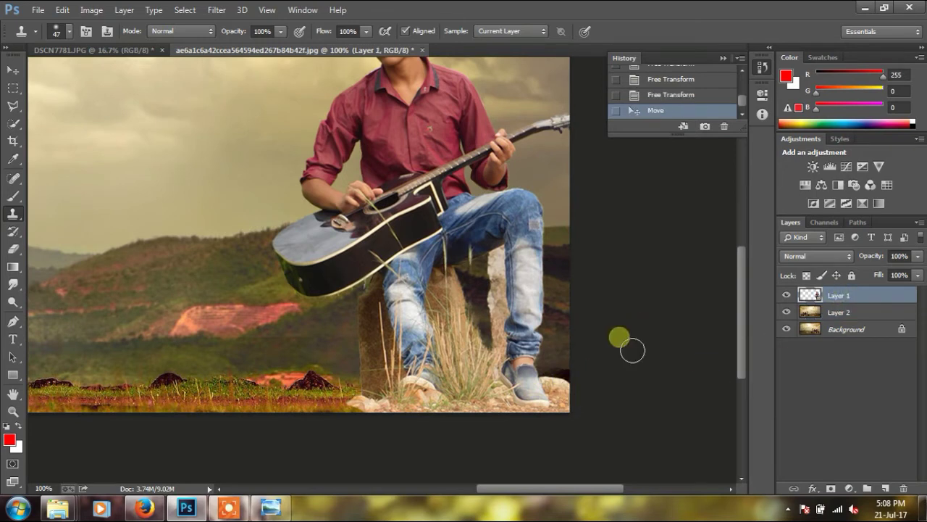
scroll(571, 380, "up", 1)
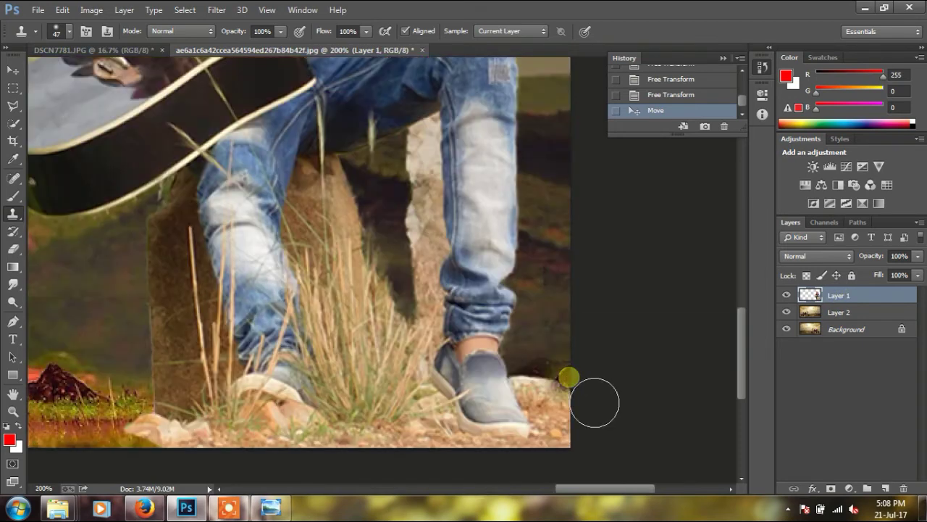
right_click(570, 376)
left_click_drag(652, 346, 649, 347)
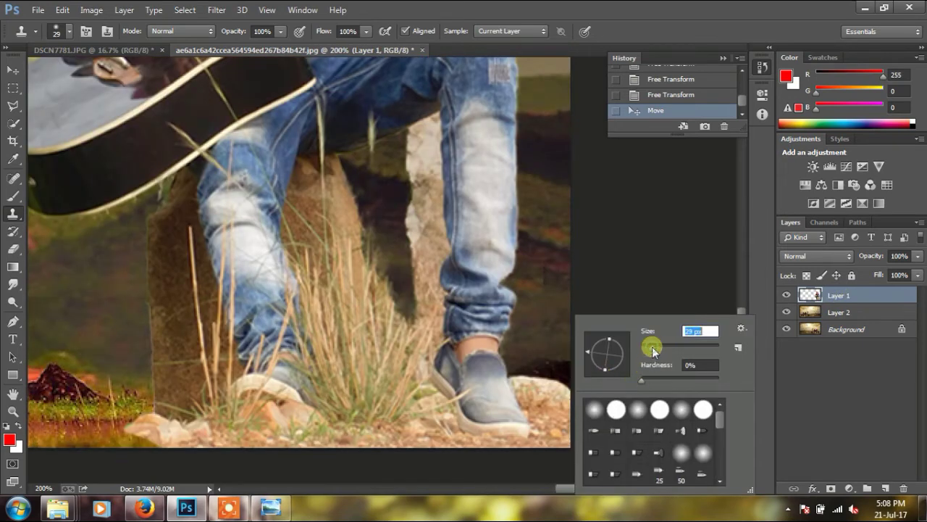
left_click(544, 386)
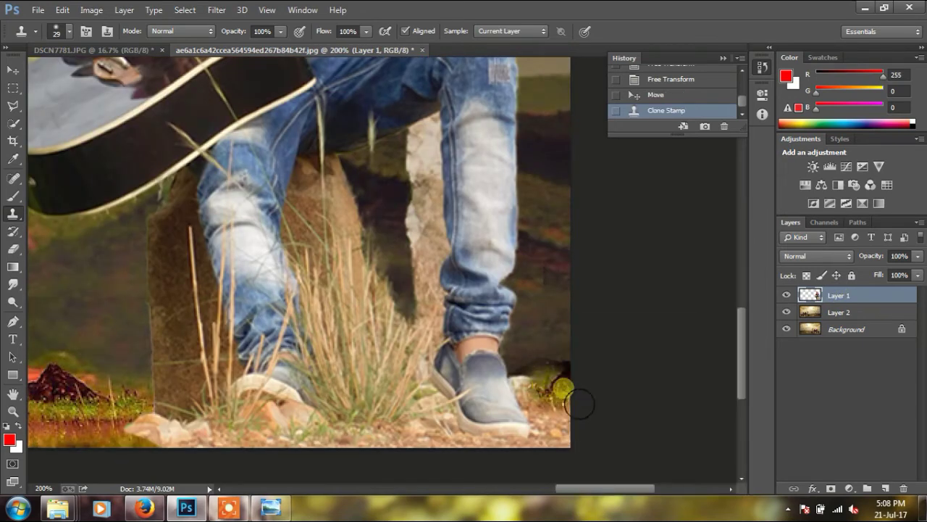
Clone ground texture over the rocks along the cut-out's bottom-right edge
mouse_move(568, 391)
left_mouse_down()
mouse_move(548, 396)
mouse_move(550, 406)
left_mouse_up()
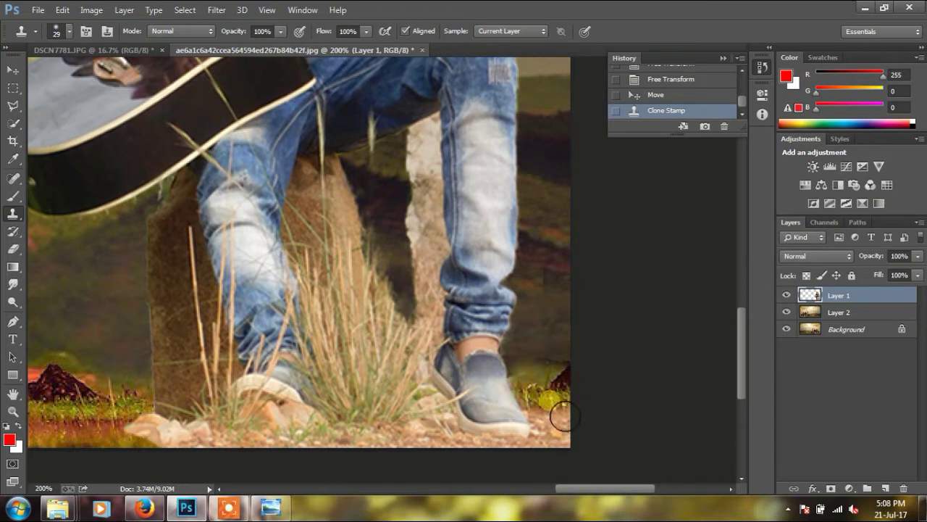
left_click_drag(552, 407, 565, 438)
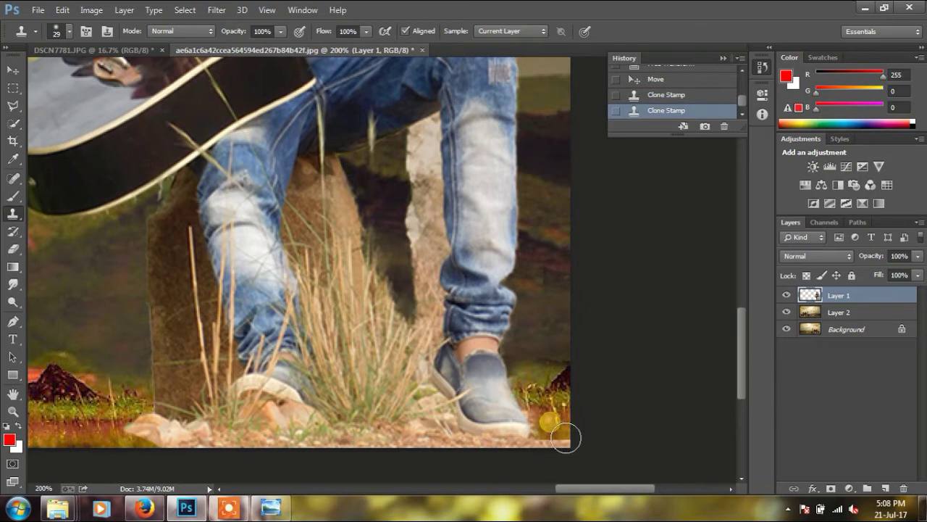
left_click_drag(118, 440, 144, 439)
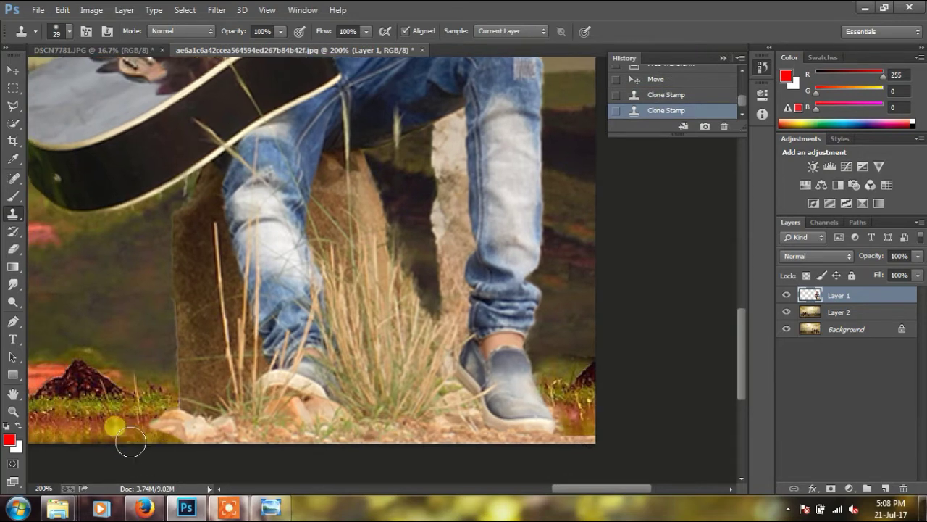
left_click(49, 433, "alt")
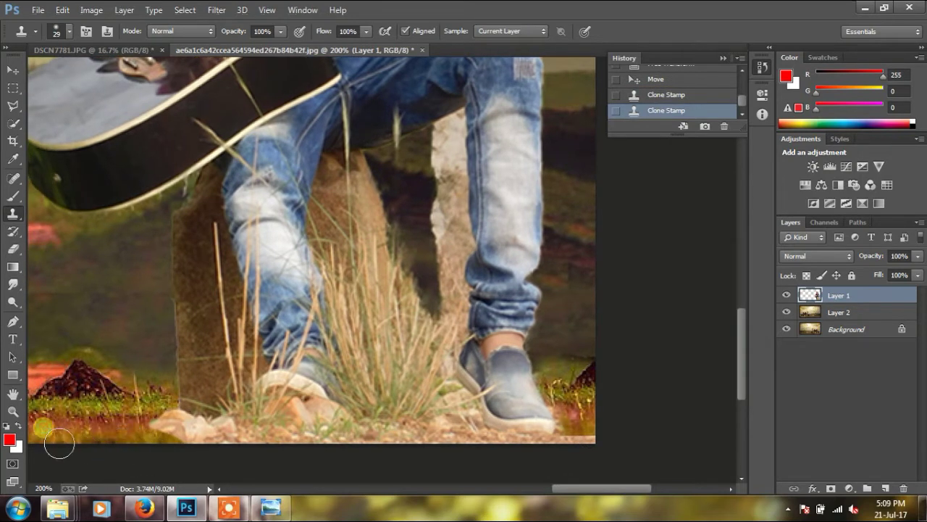
left_click_drag(579, 434, 615, 444)
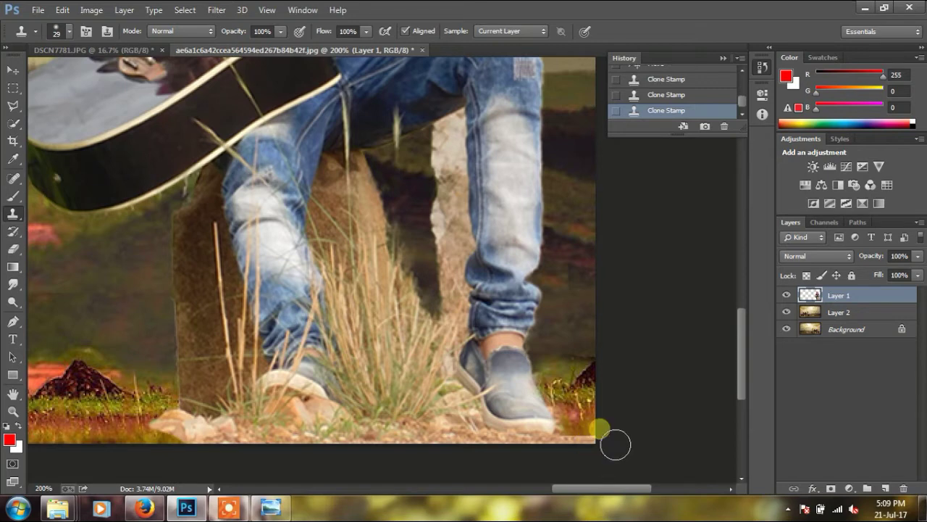
Sample grass and clone it on Layer 1 over the bottom-edge pebbles near the guitarist's feet
left_click(841, 311)
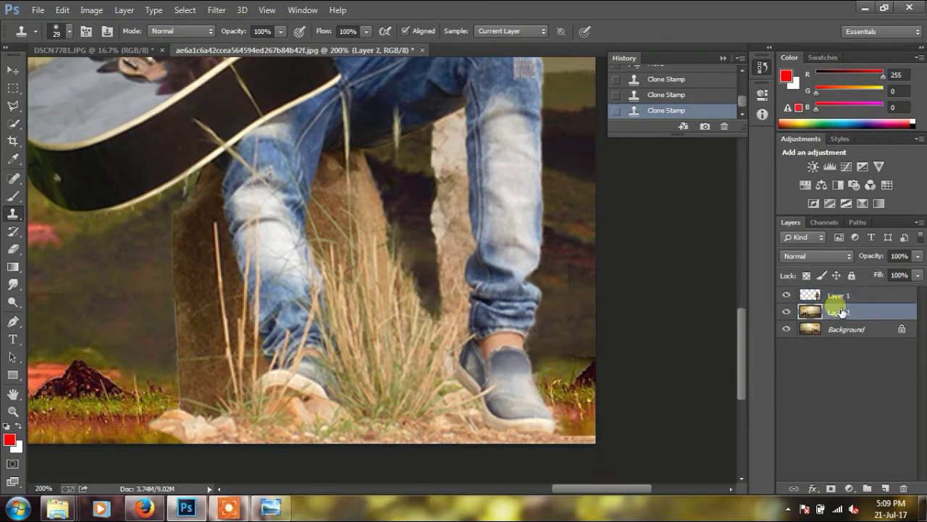
left_click(194, 374, "alt")
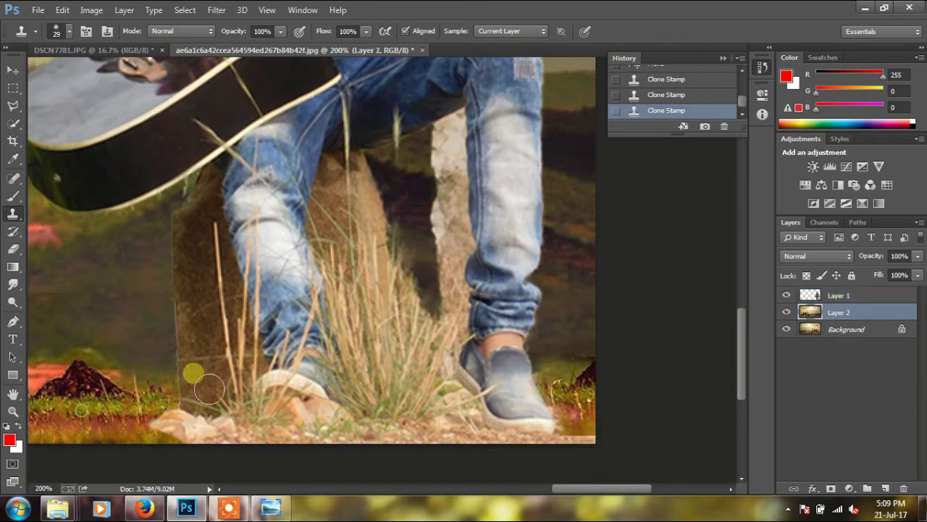
left_click(558, 355, "alt")
left_click(837, 295)
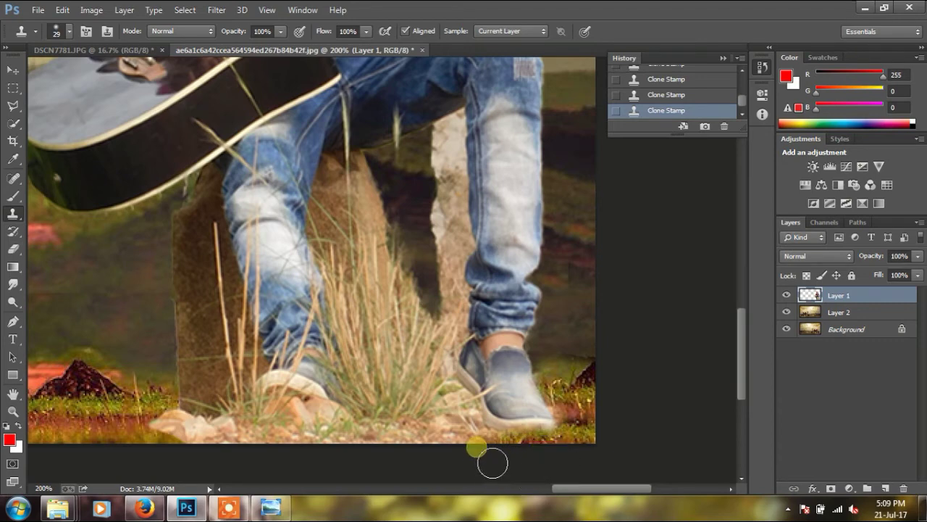
left_click(474, 452)
left_click_drag(476, 456, 483, 449)
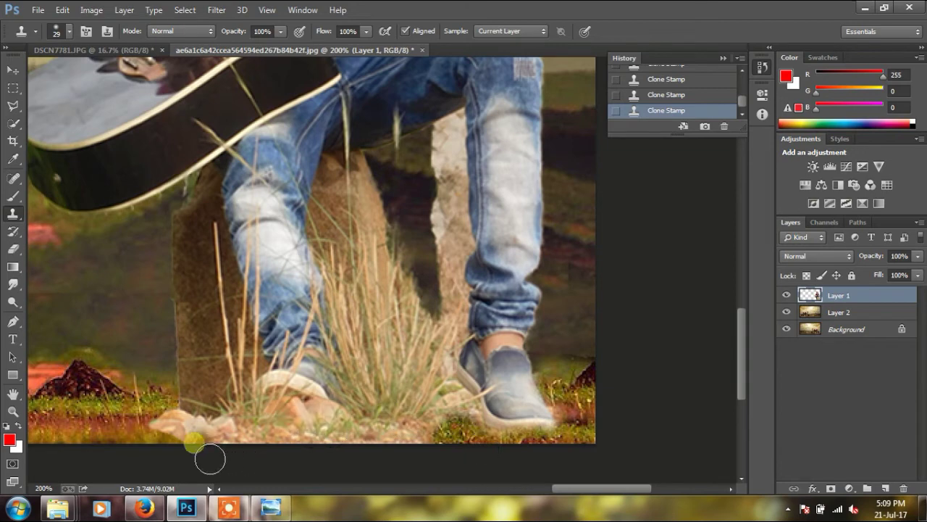
mouse_move(180, 438)
left_mouse_down()
mouse_move(209, 449)
mouse_move(195, 439)
mouse_move(234, 439)
mouse_move(320, 463)
mouse_move(420, 466)
mouse_move(458, 456)
mouse_move(420, 445)
mouse_move(526, 464)
mouse_move(605, 392)
mouse_move(577, 418)
mouse_move(563, 385)
mouse_move(570, 374)
left_mouse_up()
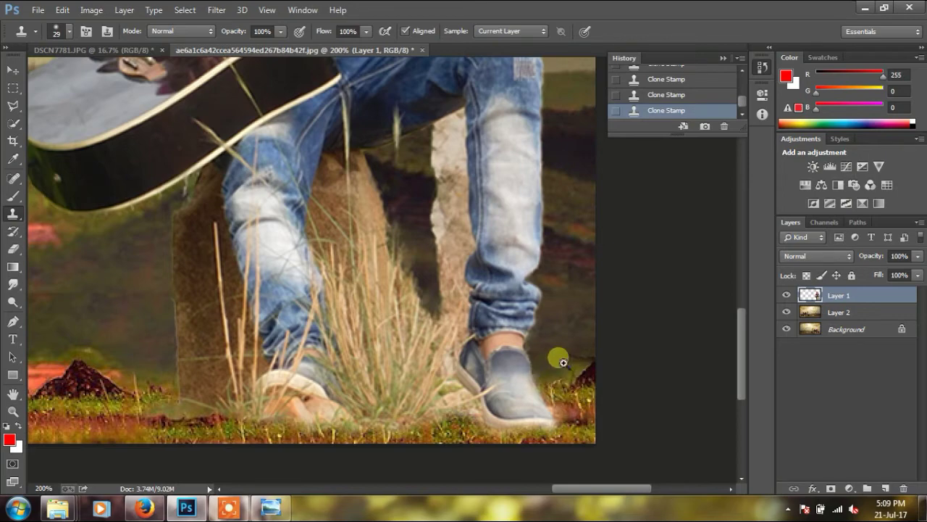
key("ctrl+minus")
key("ctrl+minus")
key("ctrl+minus")
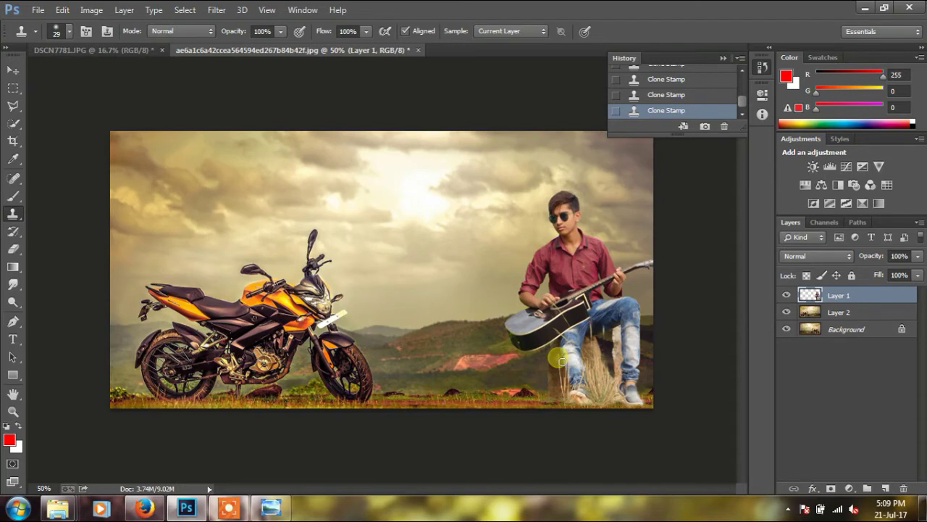
Apply a Camera Raw Filter to the guitarist with HSL saturation Greens +97 and Yellows +100
left_click(217, 9)
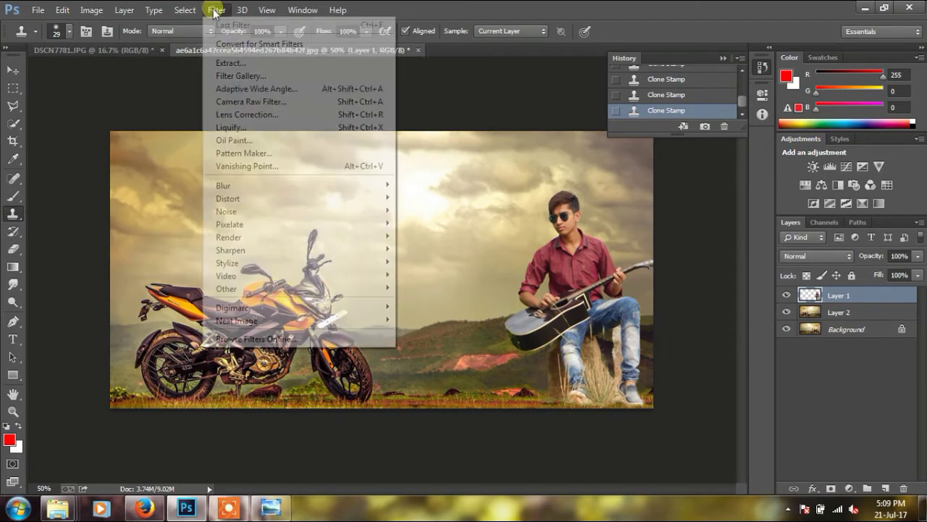
left_click(262, 102)
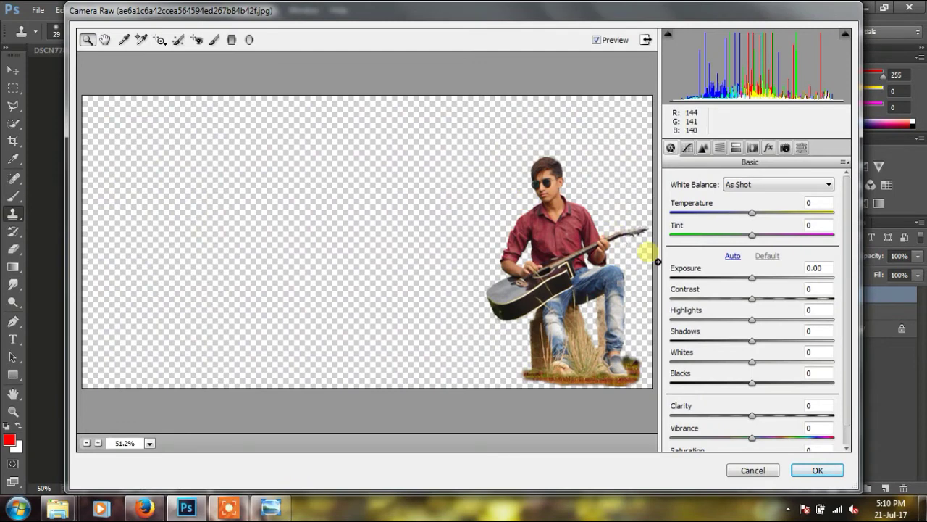
left_click(720, 148)
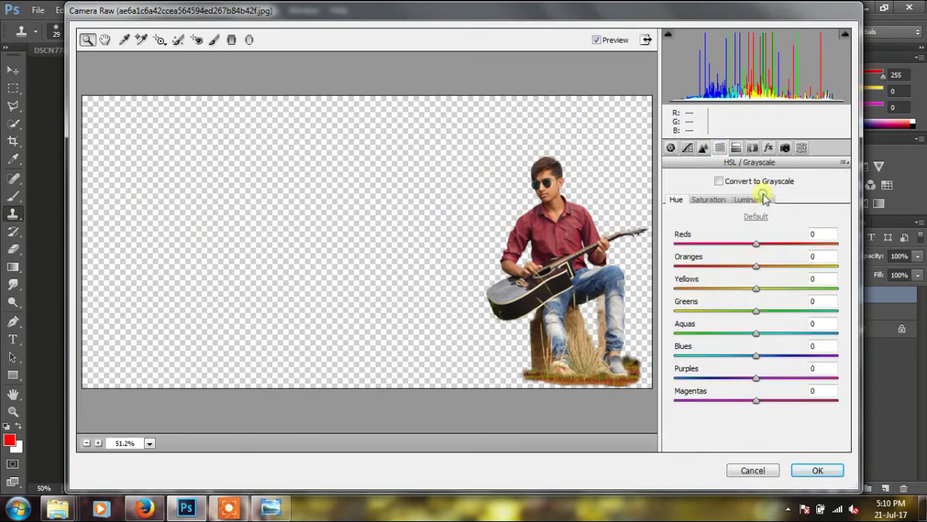
left_click(709, 200)
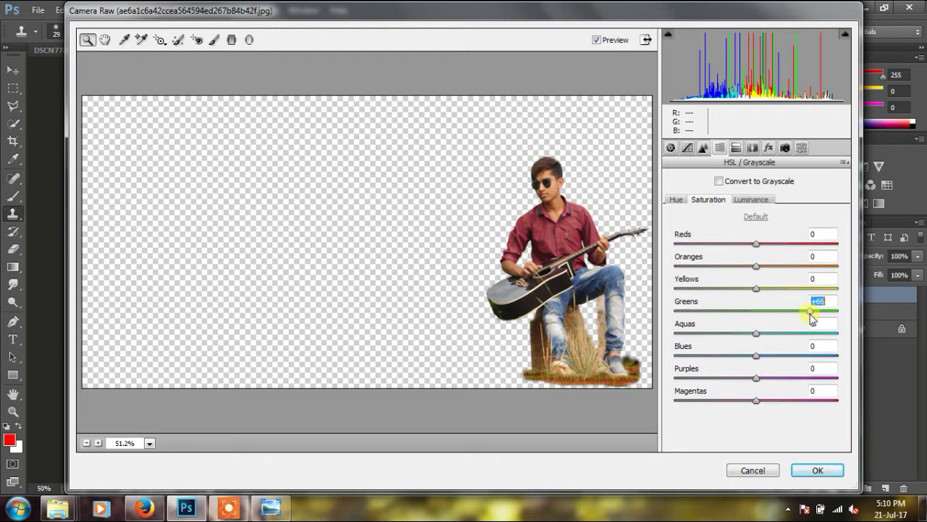
left_click_drag(817, 312, 836, 316)
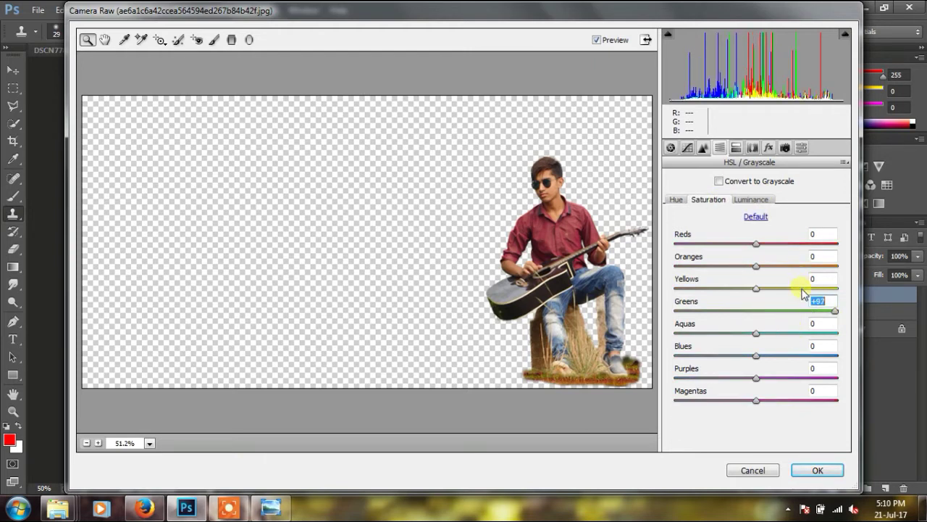
left_click_drag(802, 289, 838, 290)
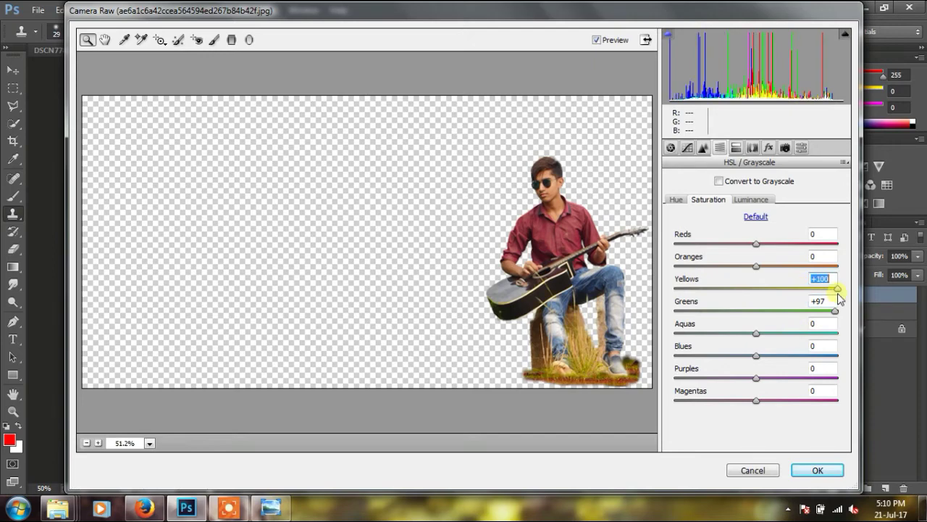
left_click(817, 471)
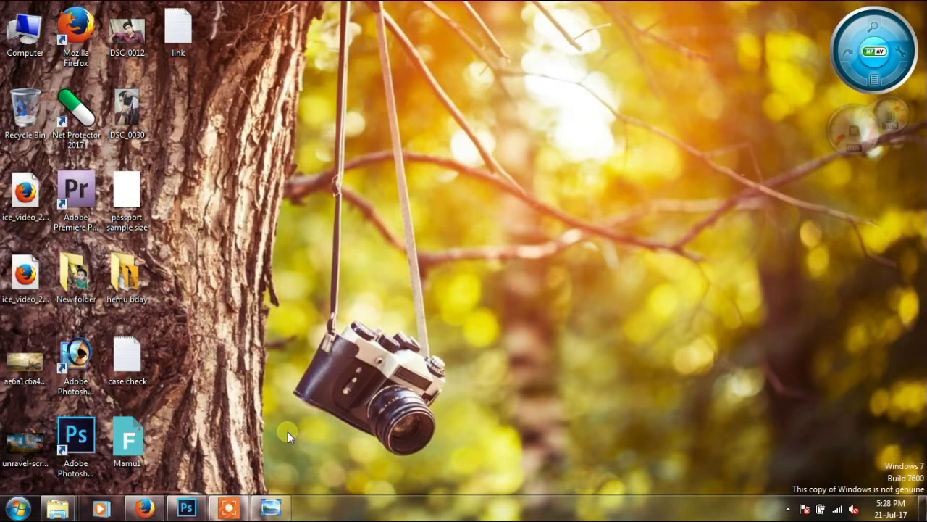
Close the photo viewer window from the taskbar and bring Photoshop back to the front
right_click(272, 498)
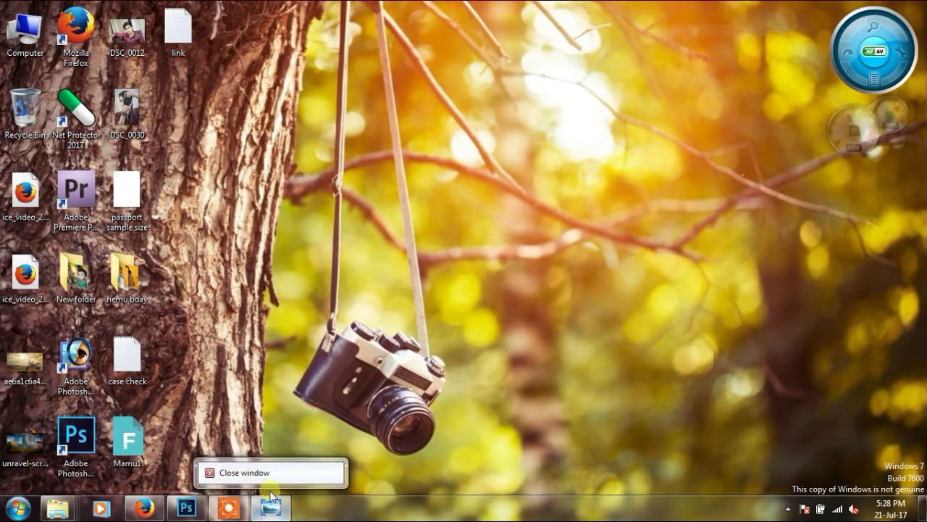
left_click(269, 474)
left_click(186, 510)
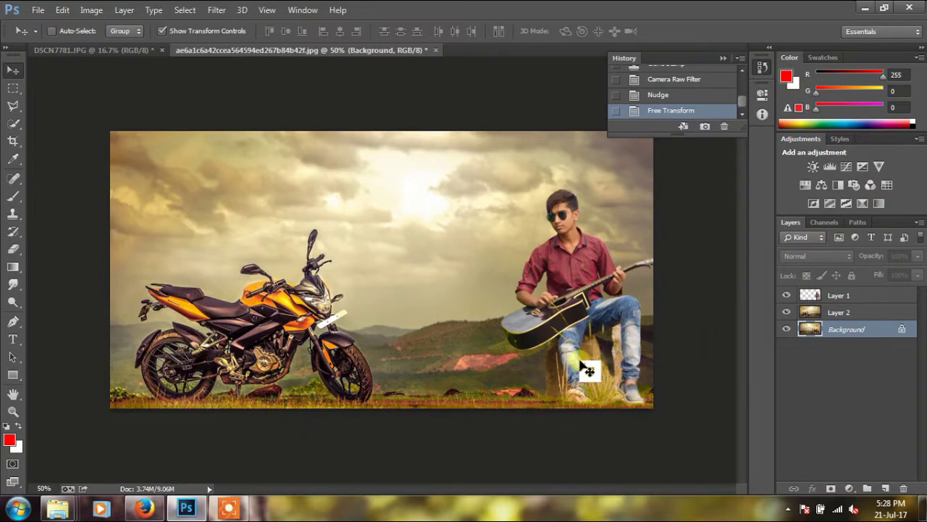
Select the guitar player's Layer 1 and open the Camera Raw Filter on it
left_click(721, 58)
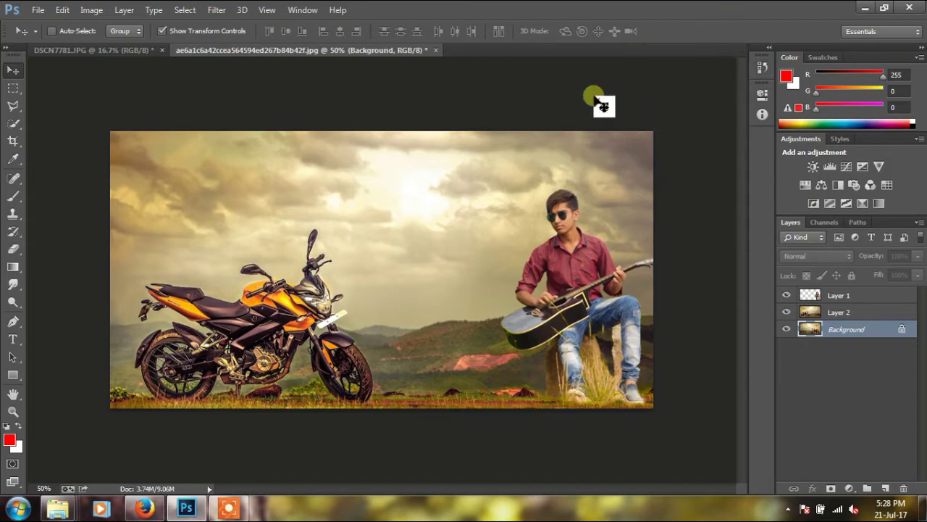
left_click(218, 9)
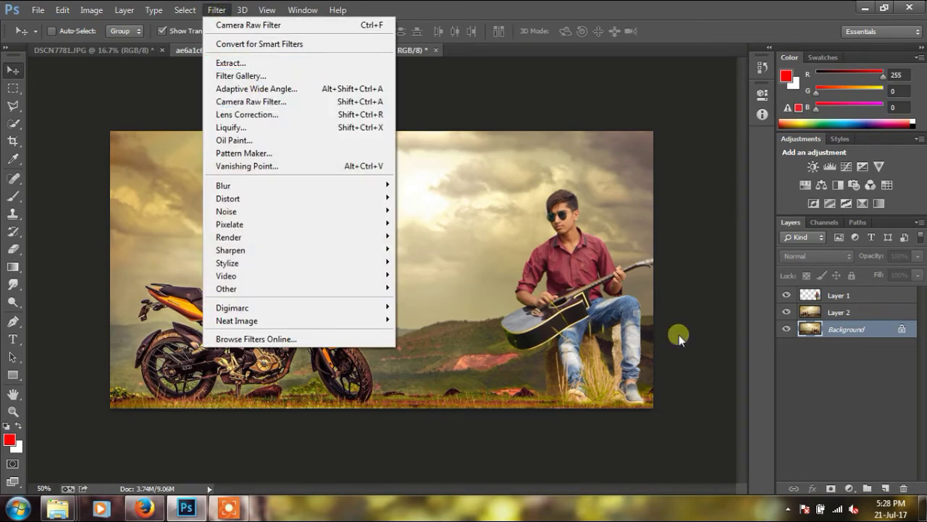
left_click(811, 304)
left_click(813, 306)
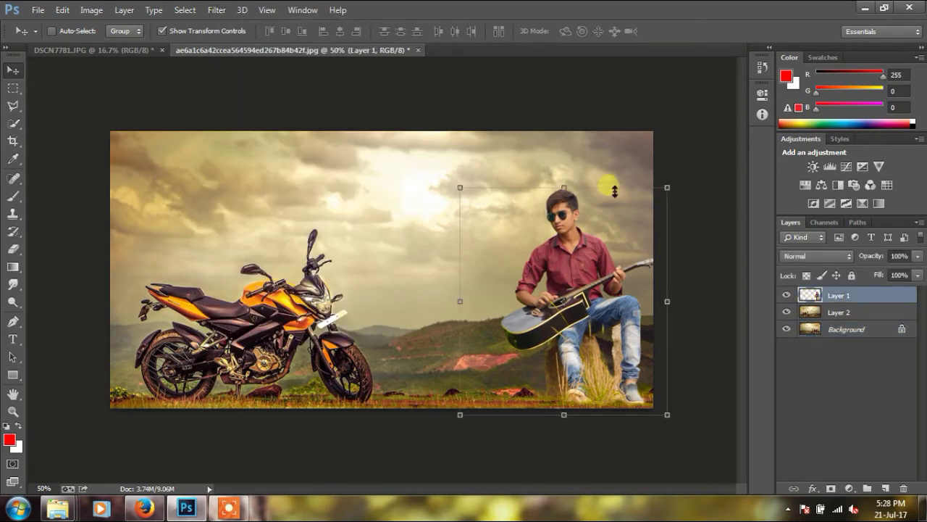
left_click(219, 10)
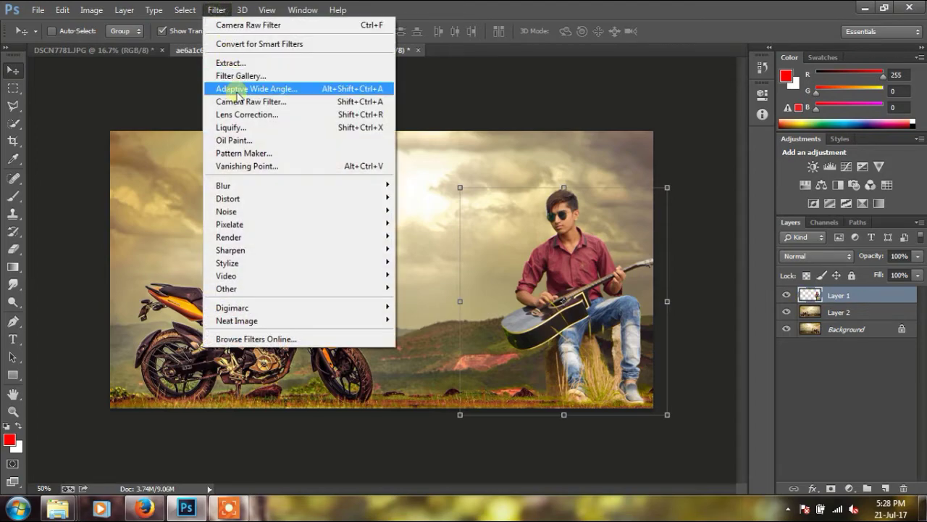
left_click(237, 102)
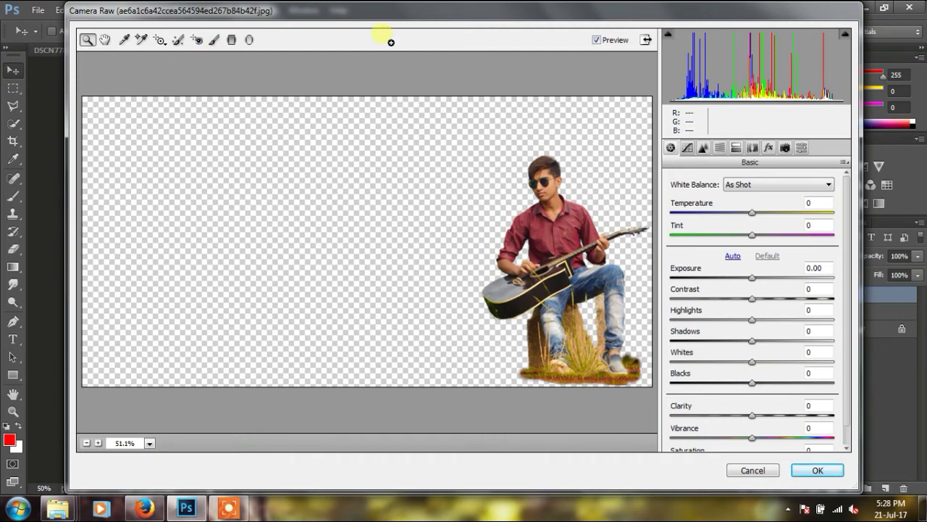
Set HSL luminance to Oranges +28 and Yellows +15
left_click(720, 148)
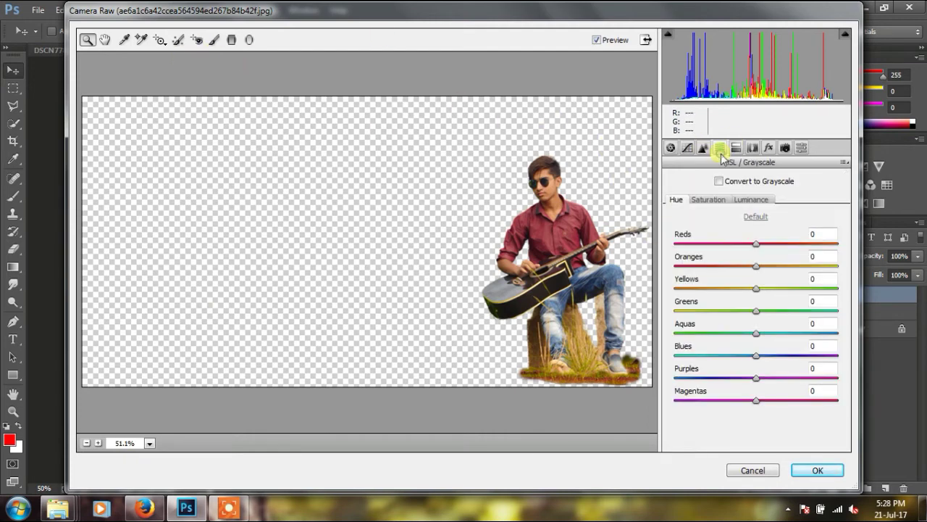
left_click(752, 200)
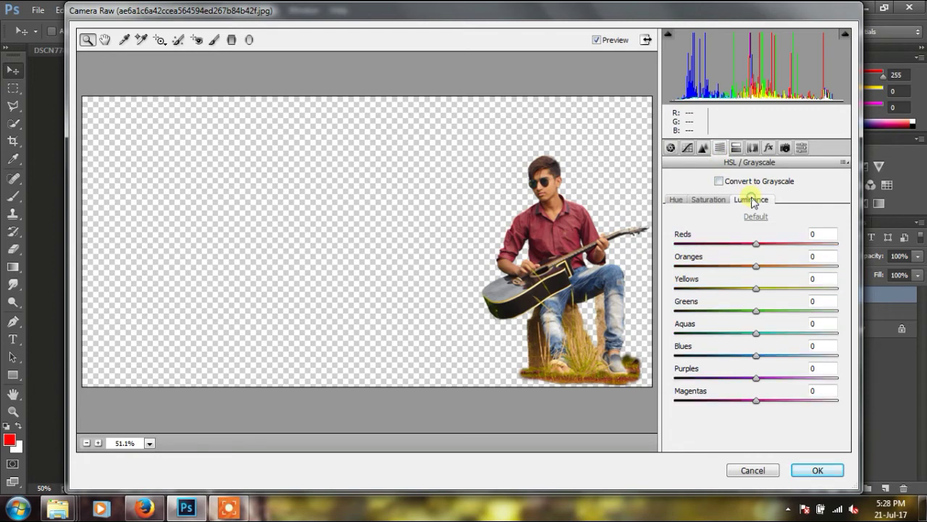
left_click(772, 266)
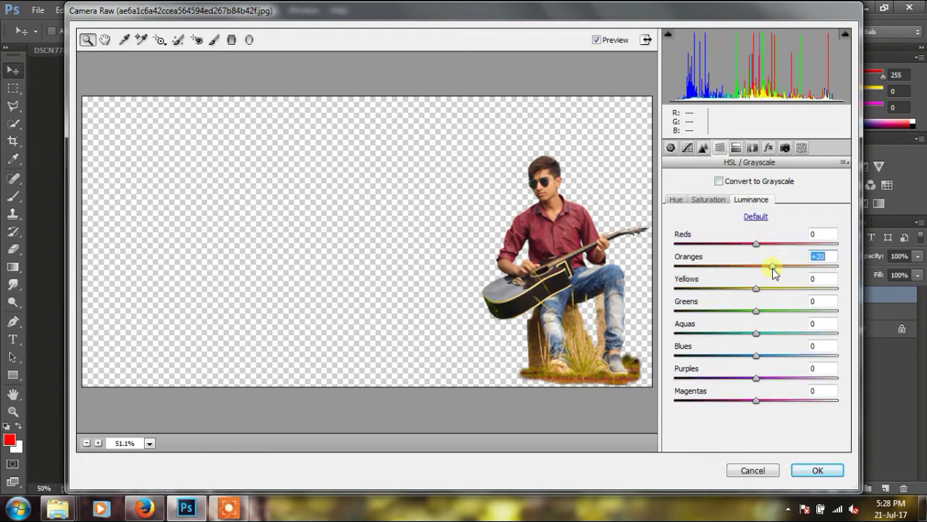
left_click_drag(773, 267, 779, 267)
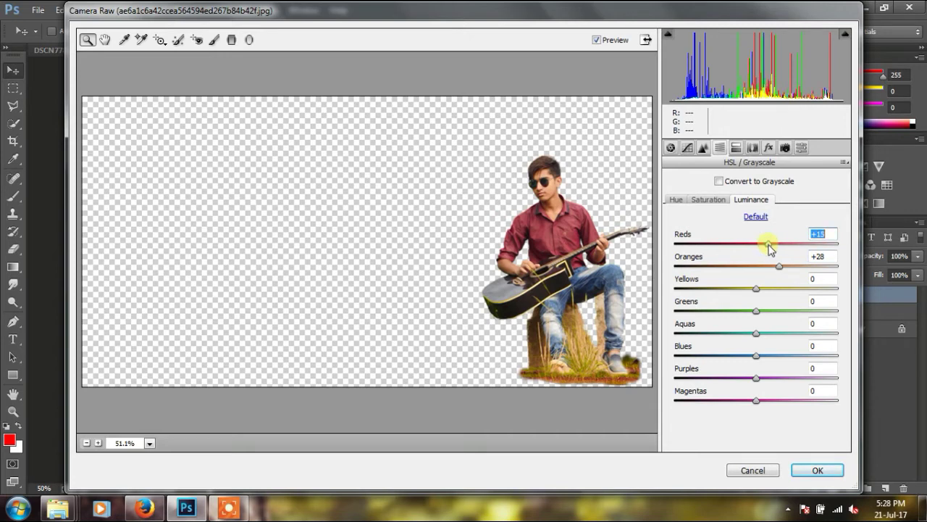
left_click(774, 288)
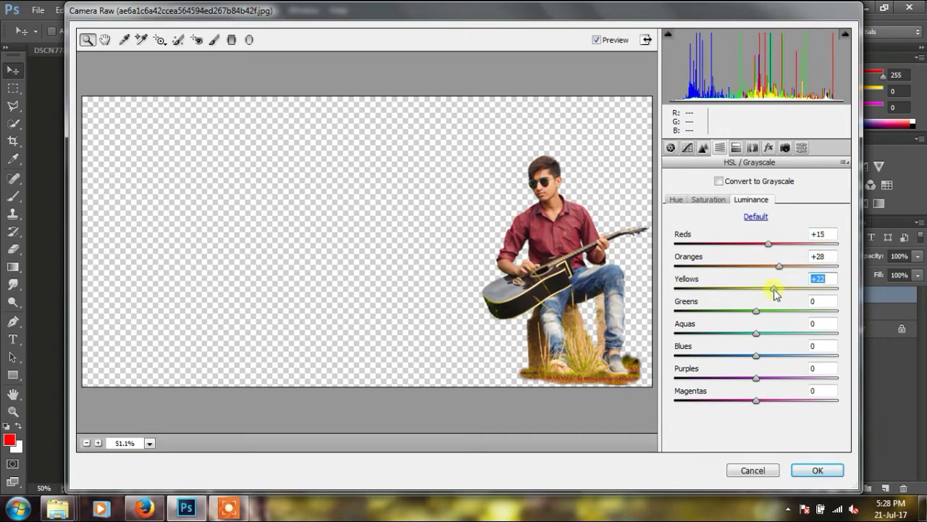
left_click_drag(774, 289, 768, 289)
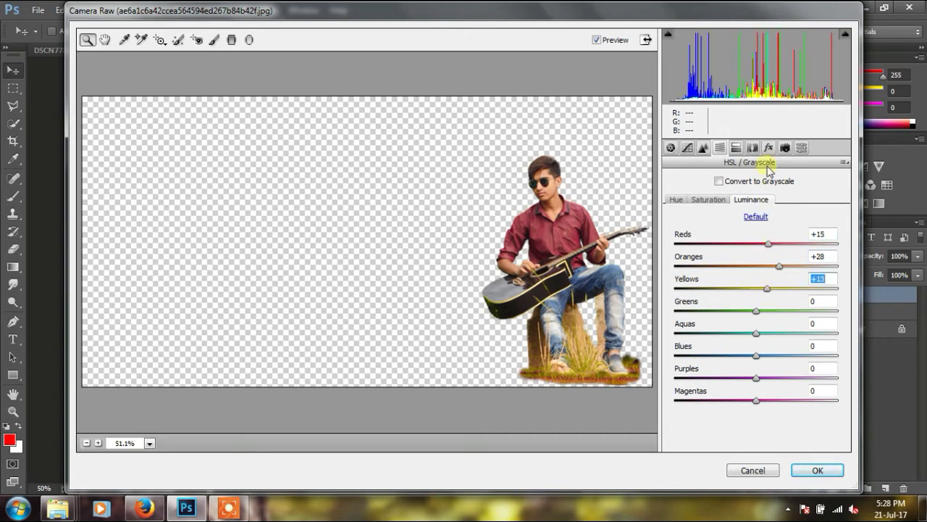
Set HSL saturation to Yellows +3, Reds +43, Blues +66 and Aquas +59
left_click(722, 202)
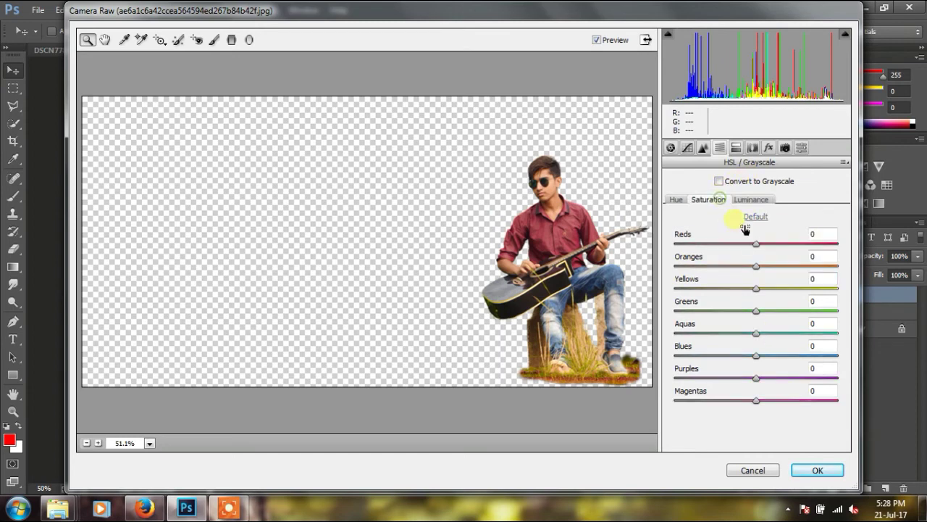
left_click(782, 289)
mouse_move(781, 289)
left_mouse_down()
mouse_move(759, 288)
mouse_move(750, 266)
mouse_move(753, 273)
left_mouse_up()
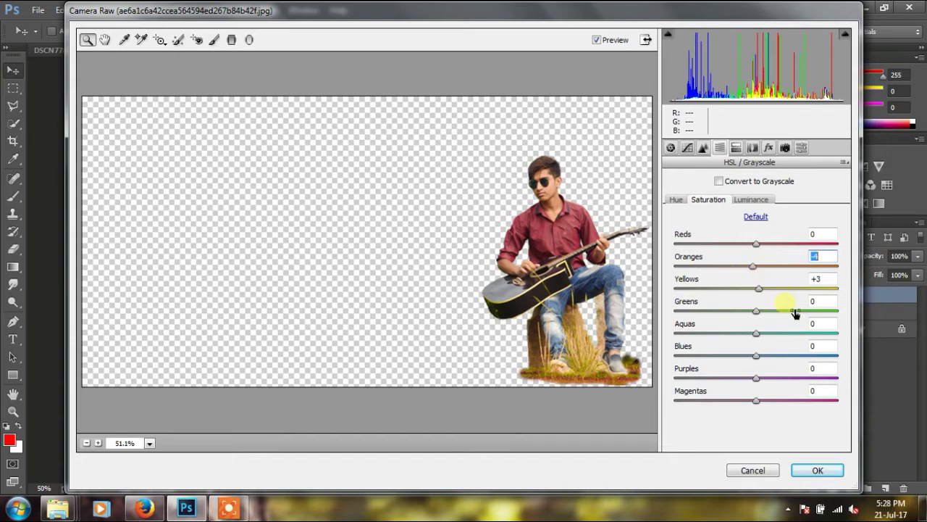
left_click(796, 243)
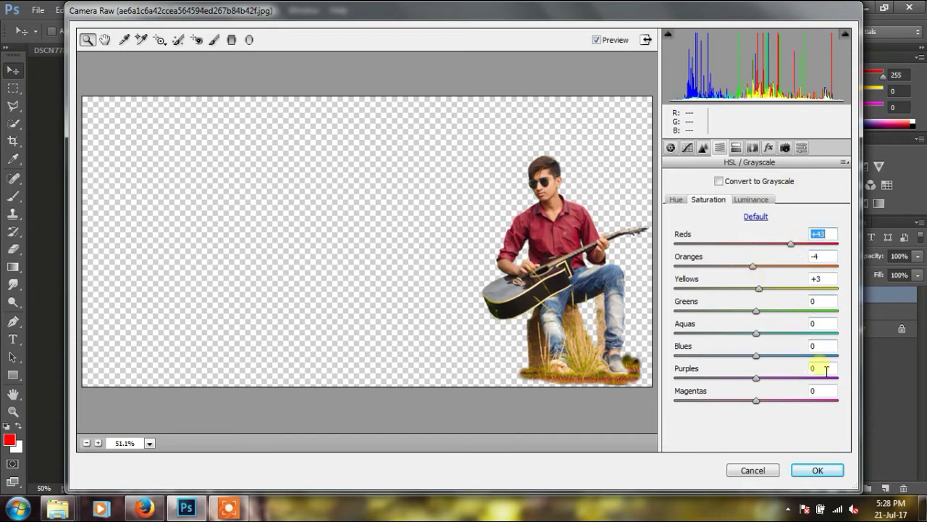
left_click(803, 355)
left_click_drag(802, 356, 811, 356)
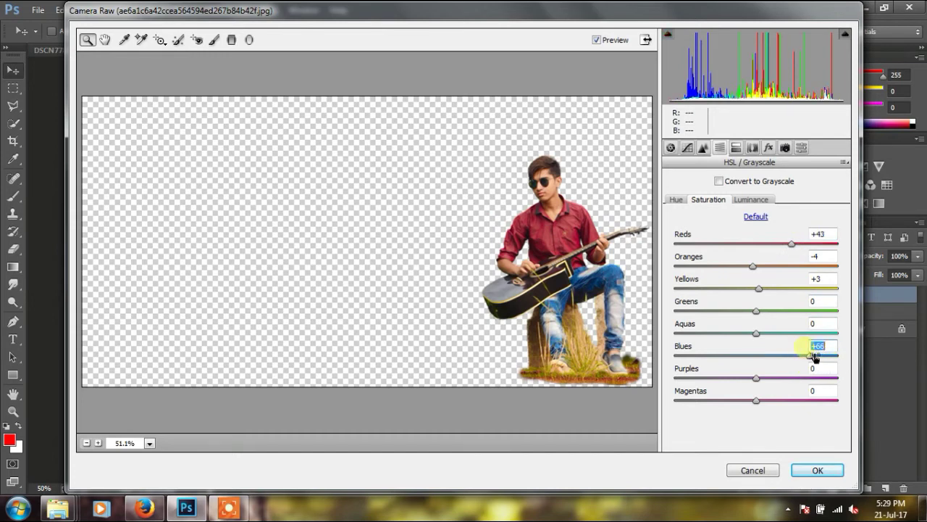
left_click(805, 333)
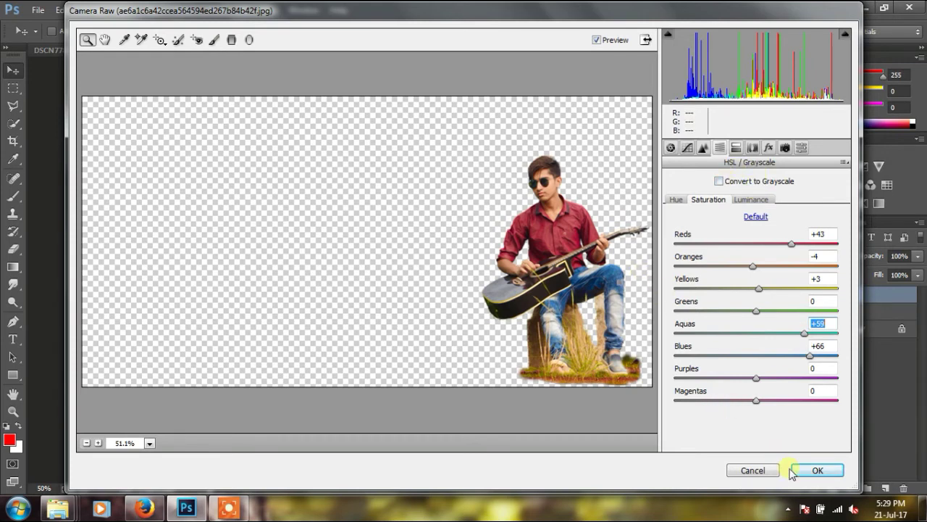
Choose the Adjustment Brush with Exposure +0.10 and Shadows +20
left_click(214, 39)
scroll(763, 321, "down", 1)
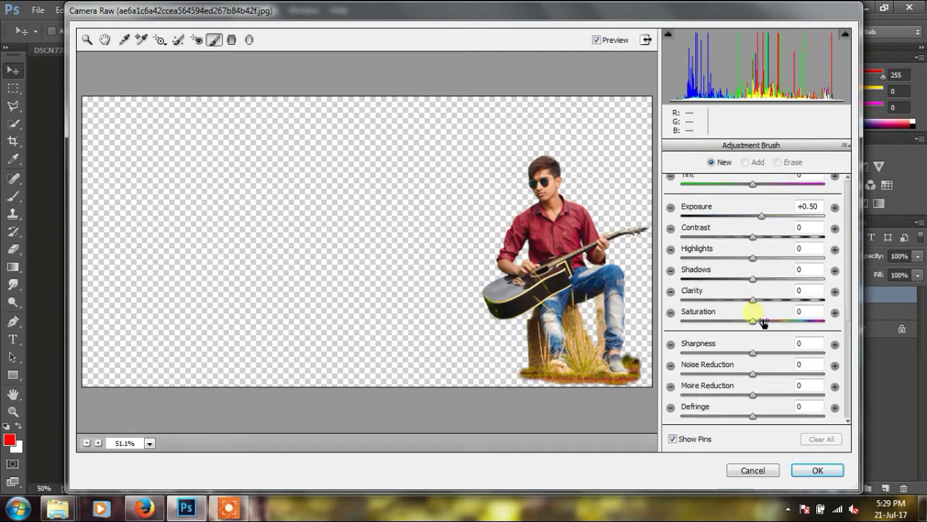
scroll(763, 321, "down", 2)
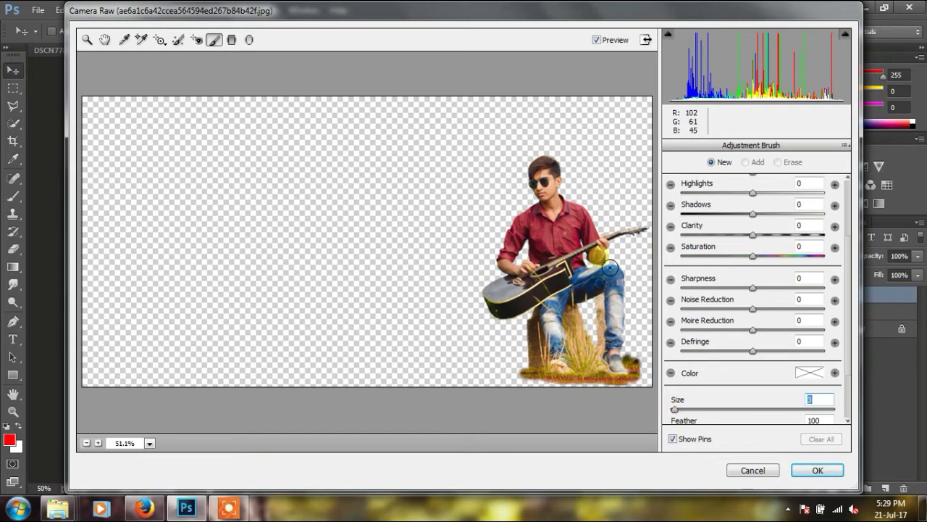
scroll(739, 356, "down", 2)
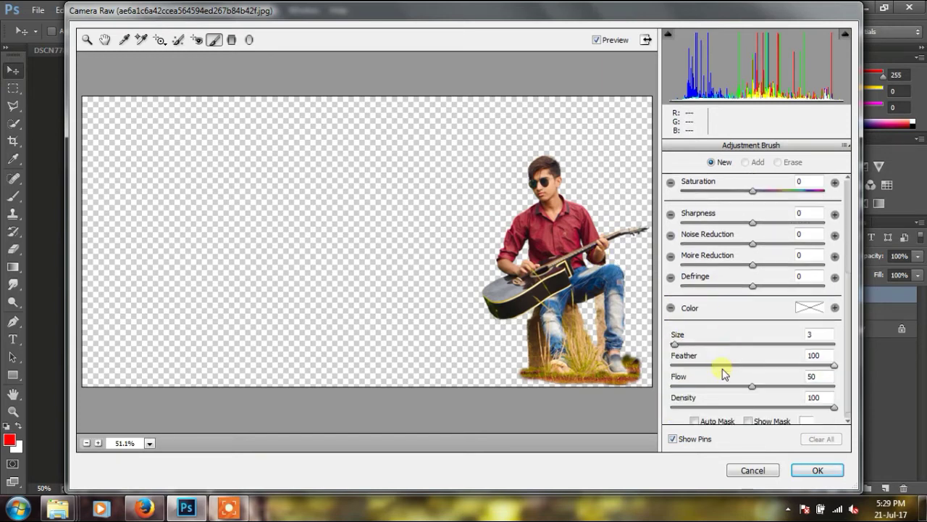
scroll(764, 282, "up", 5)
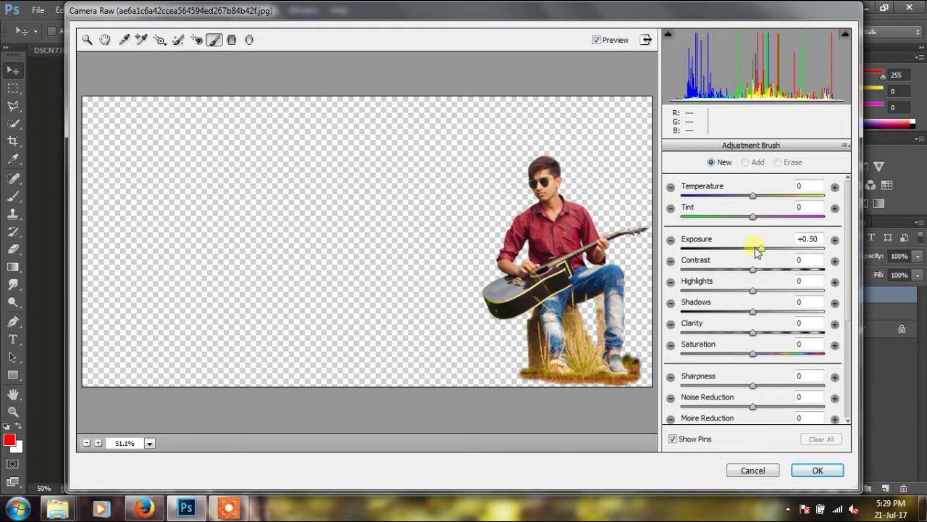
left_click(755, 249)
left_click_drag(754, 311, 709, 288)
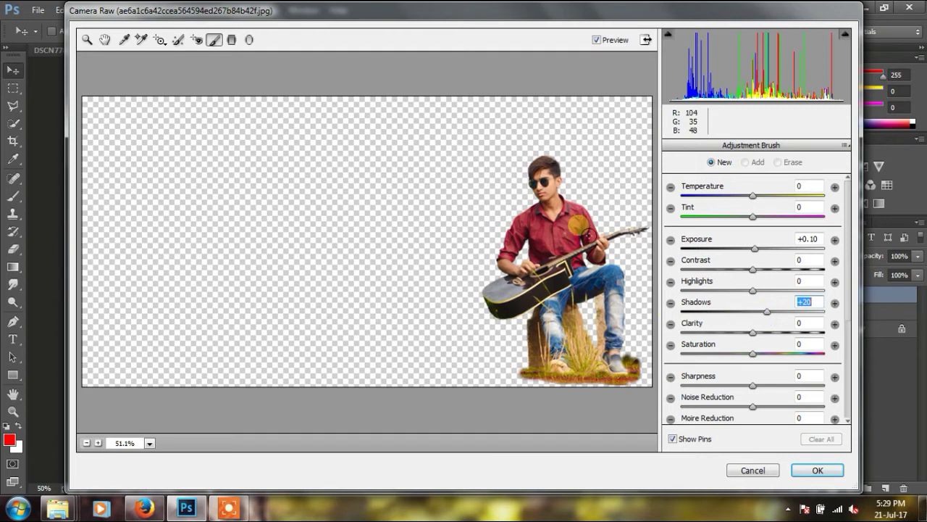
Brush the brightening over the guitar player's hand and face, then zoom the preview in
left_click(527, 297)
left_click_drag(533, 306, 515, 256)
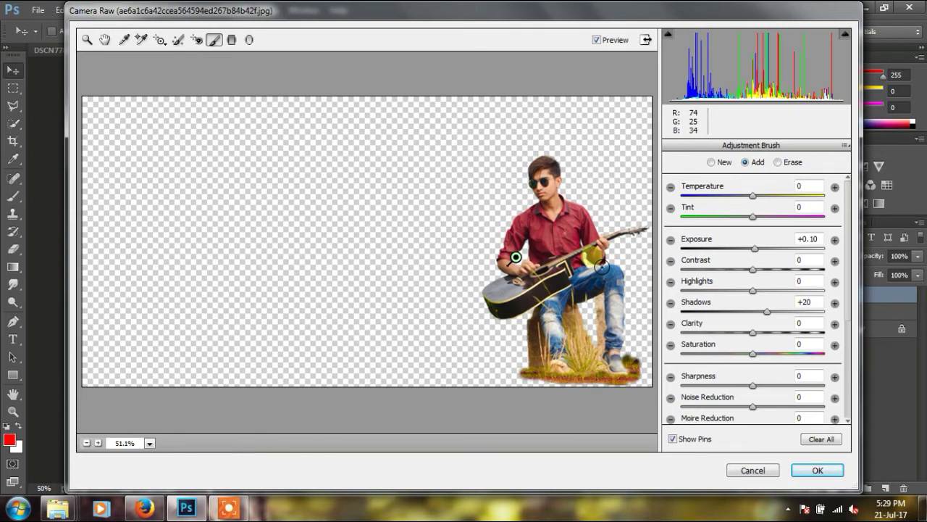
left_click_drag(601, 267, 612, 263)
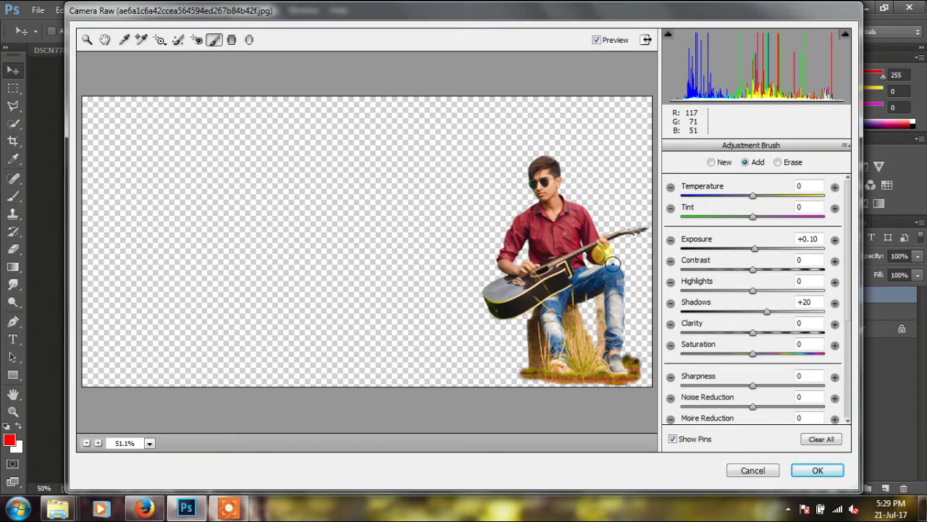
mouse_move(535, 179)
left_mouse_down()
mouse_move(550, 188)
mouse_move(542, 180)
left_mouse_up()
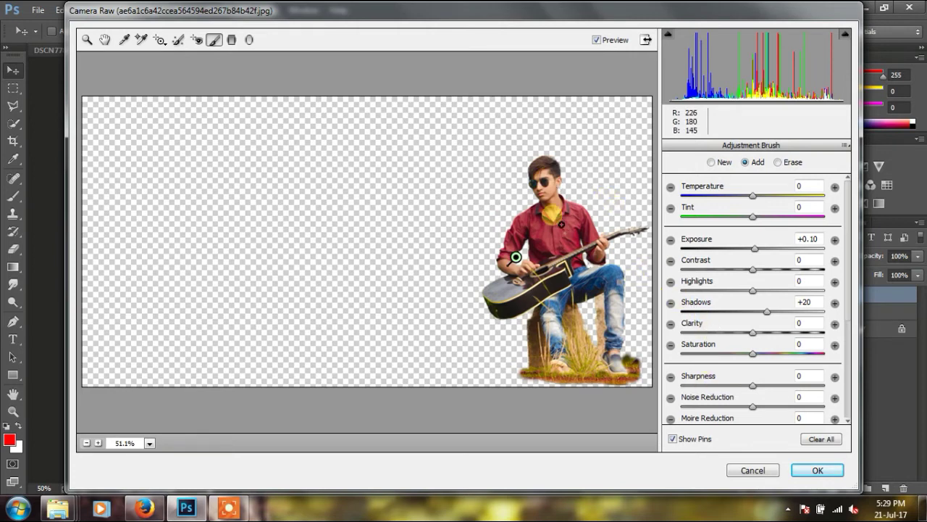
key("ctrl+plus")
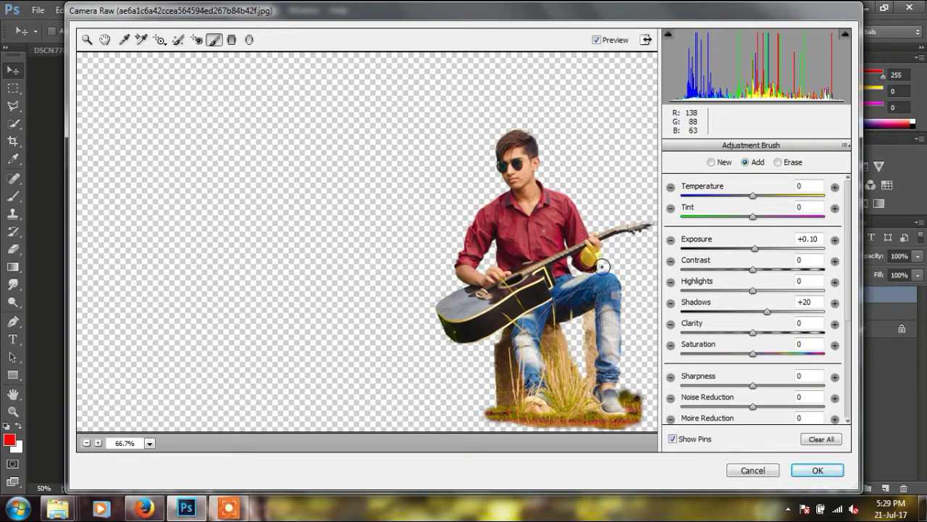
Raise the brushed area to Exposure +0.35 and Highlights +65, then apply Camera Raw
left_click(758, 248)
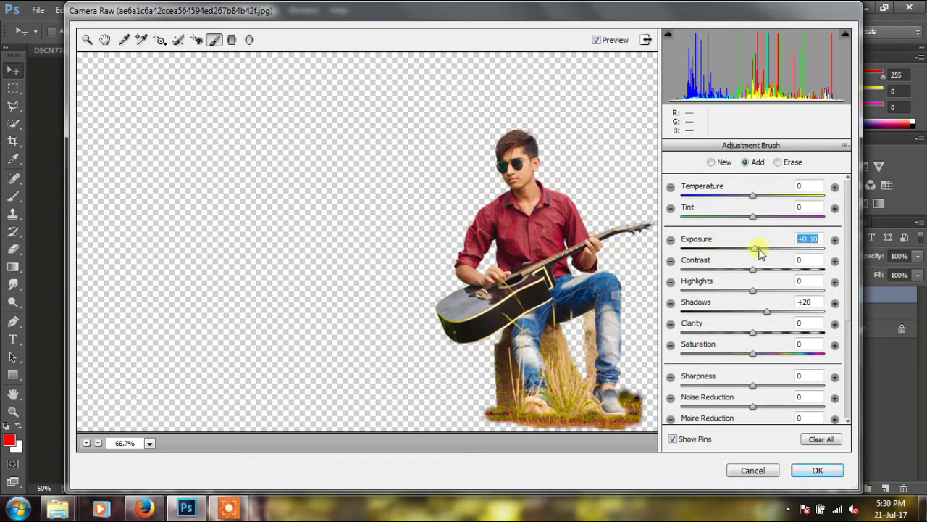
left_click_drag(758, 248, 759, 250)
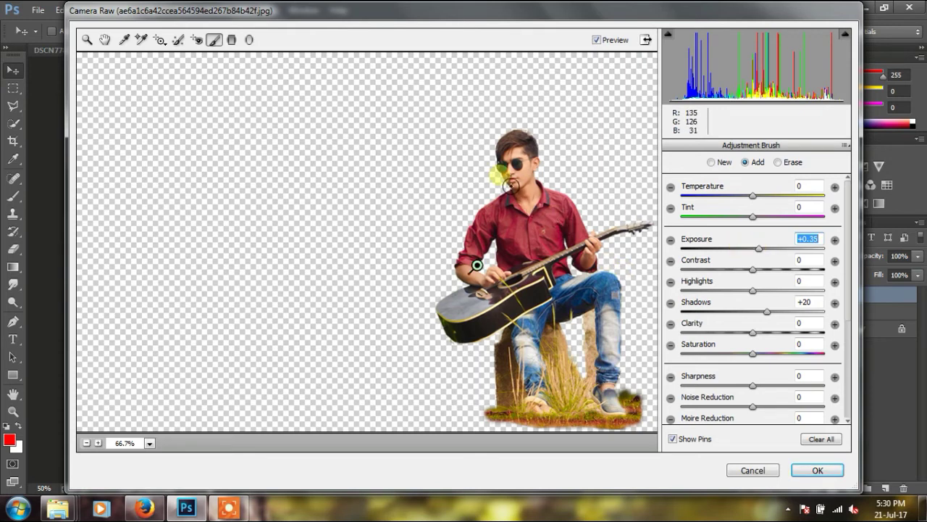
left_click_drag(509, 184, 513, 194)
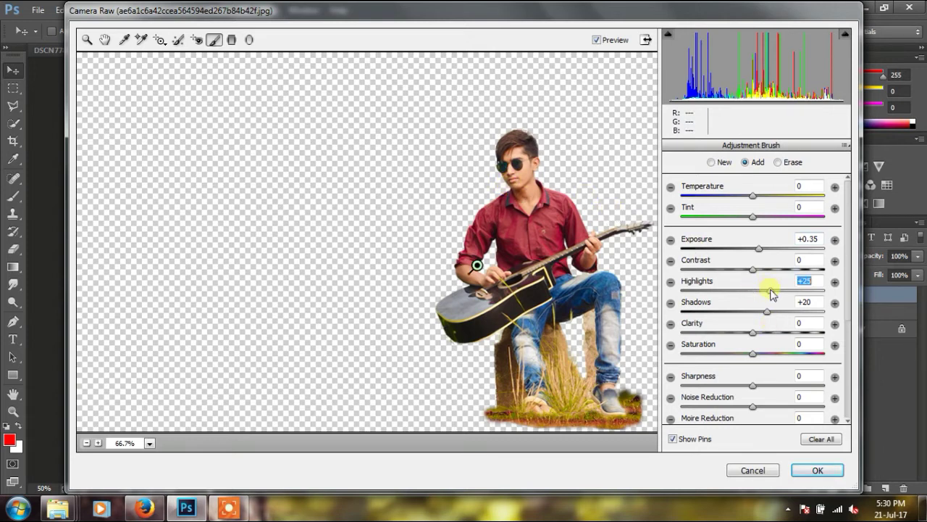
left_click_drag(771, 292, 803, 301)
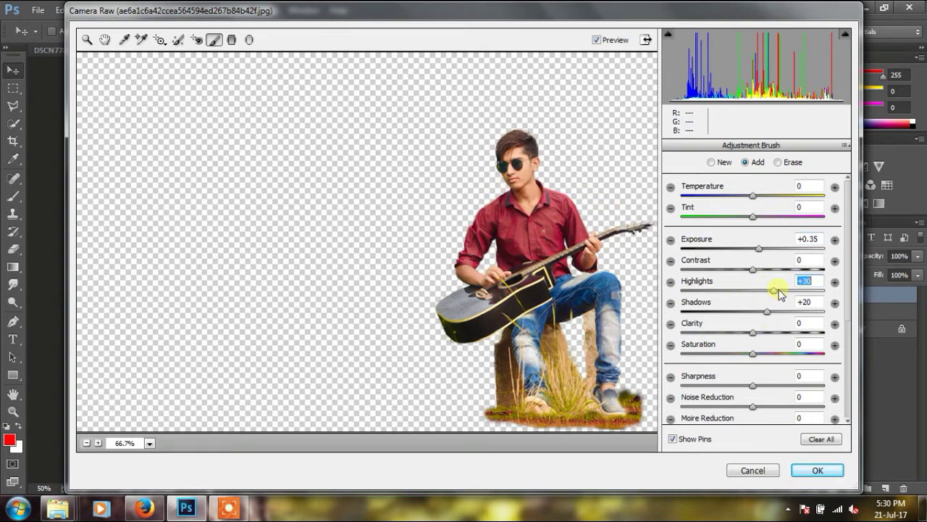
left_click(465, 276)
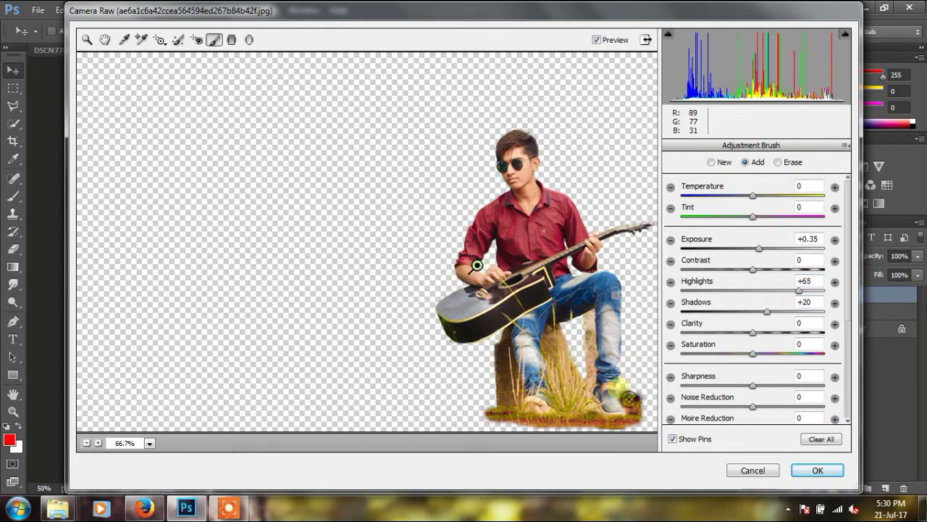
left_click(817, 471)
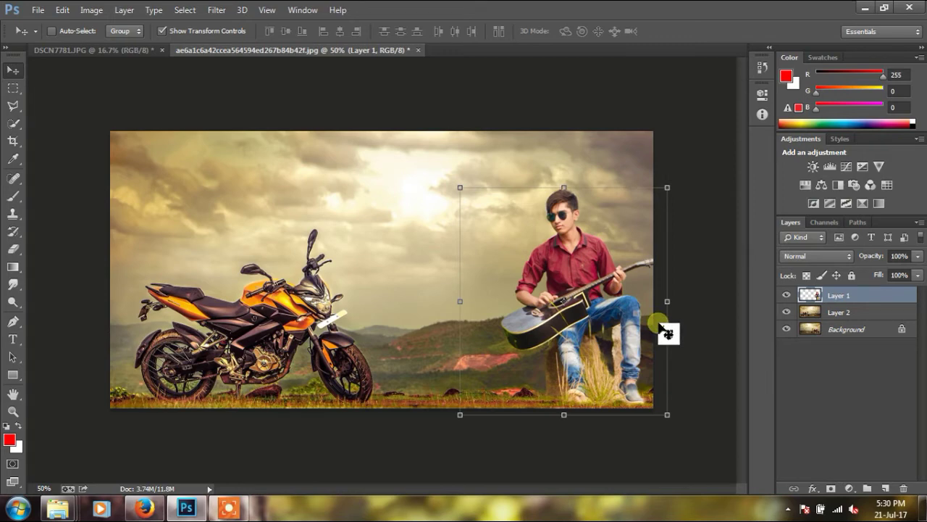
Nudge the guitarist slightly down and zoom to about 139% on the bottom-edge grass
left_click_drag(586, 296, 579, 294)
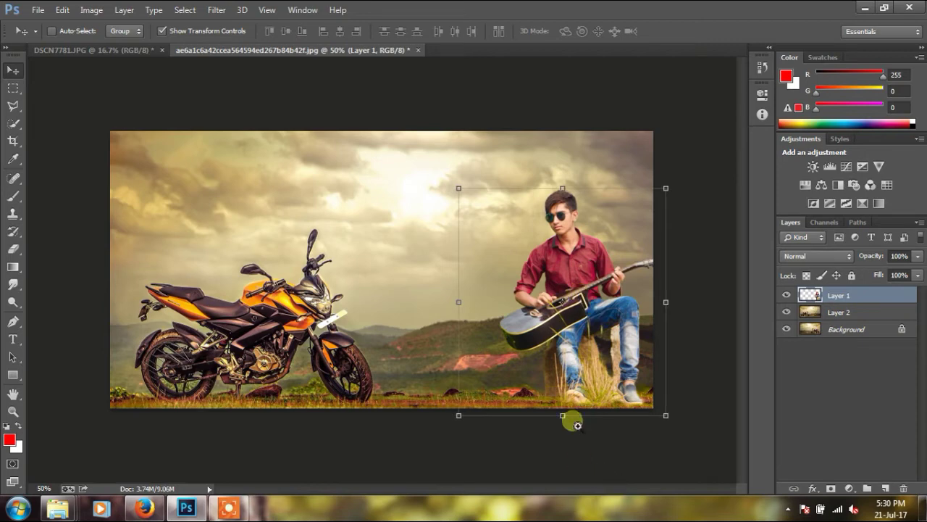
scroll(572, 421, "down", 1)
scroll(535, 380, "down", 9)
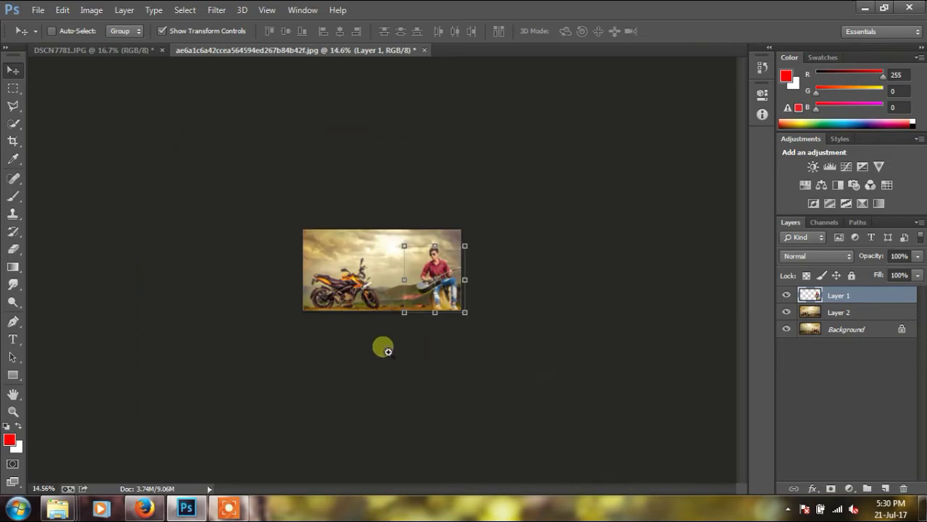
scroll(396, 334, "up", 10)
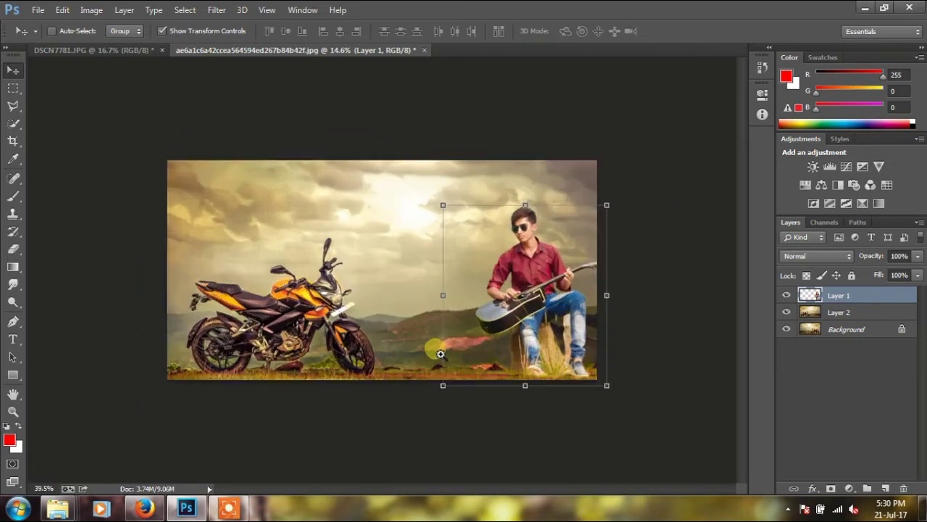
scroll(489, 403, "up", 3)
mouse_move(472, 353)
left_mouse_down()
mouse_move(495, 165)
mouse_move(413, 244)
left_mouse_up()
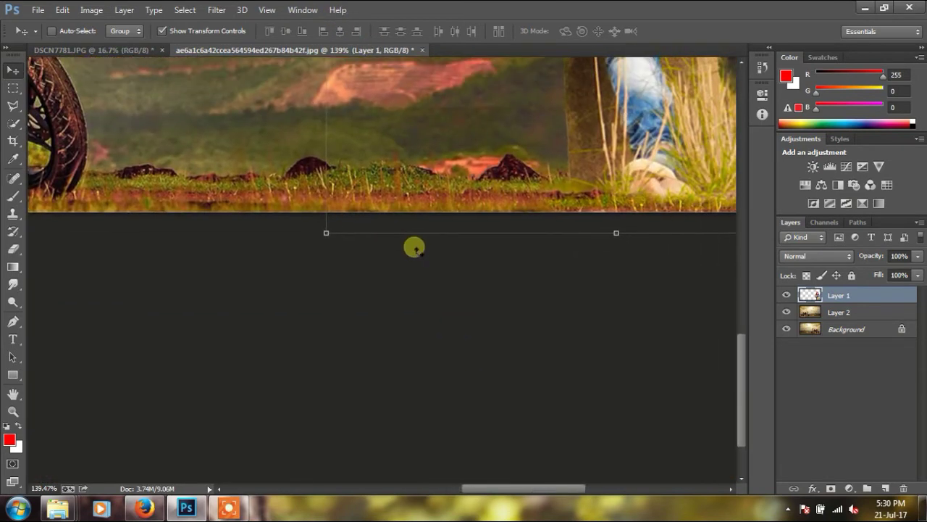
Clone grass over the ground along the bottom edge on hillside Layer 2
left_click(13, 213)
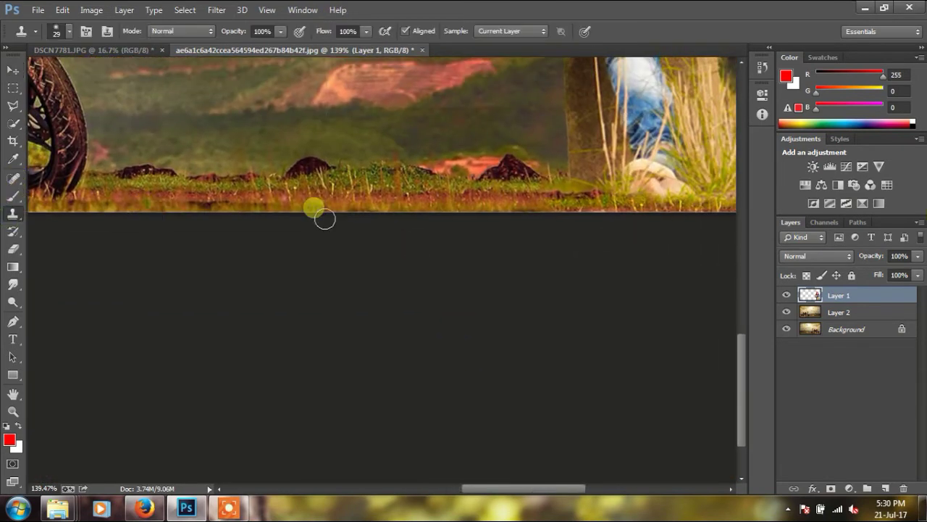
left_click(835, 312)
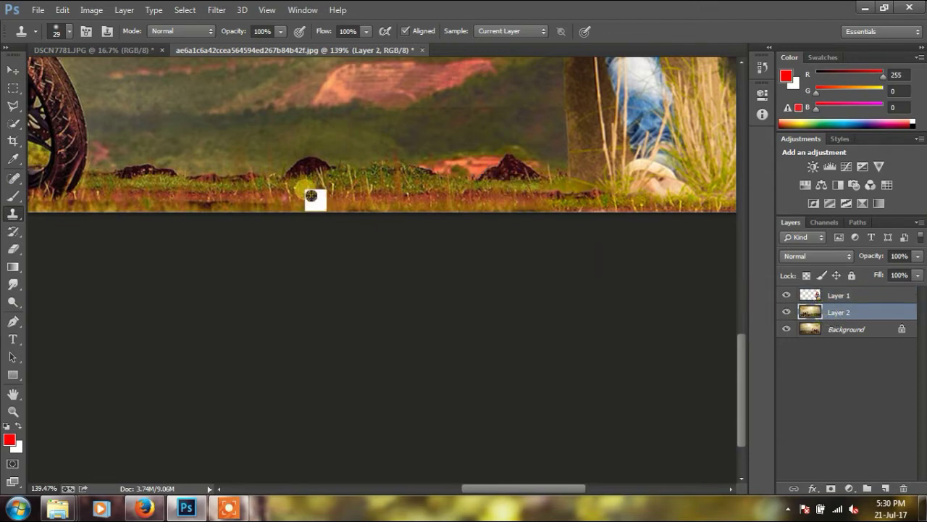
mouse_move(555, 172)
left_mouse_down()
mouse_move(566, 183)
mouse_move(580, 177)
left_mouse_up()
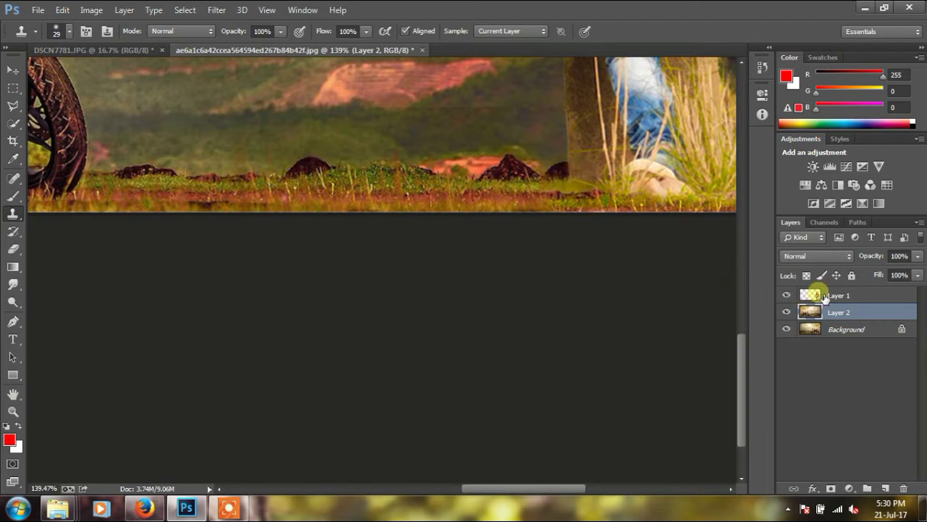
On Layer 1, clone grass over the ground near the mounds and around the guitarist's shoe
left_click(833, 295)
mouse_move(572, 203)
left_mouse_down()
mouse_move(574, 177)
mouse_move(625, 196)
left_mouse_up()
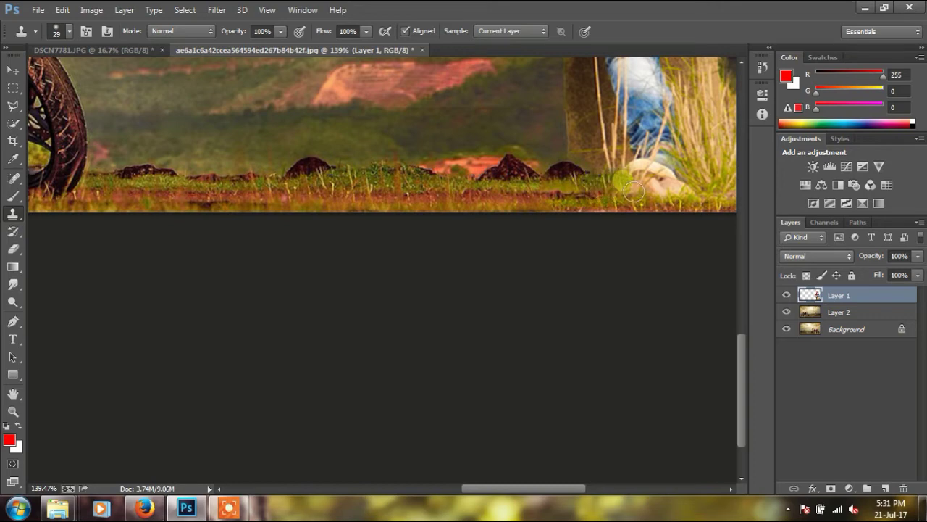
left_click_drag(624, 194, 557, 269)
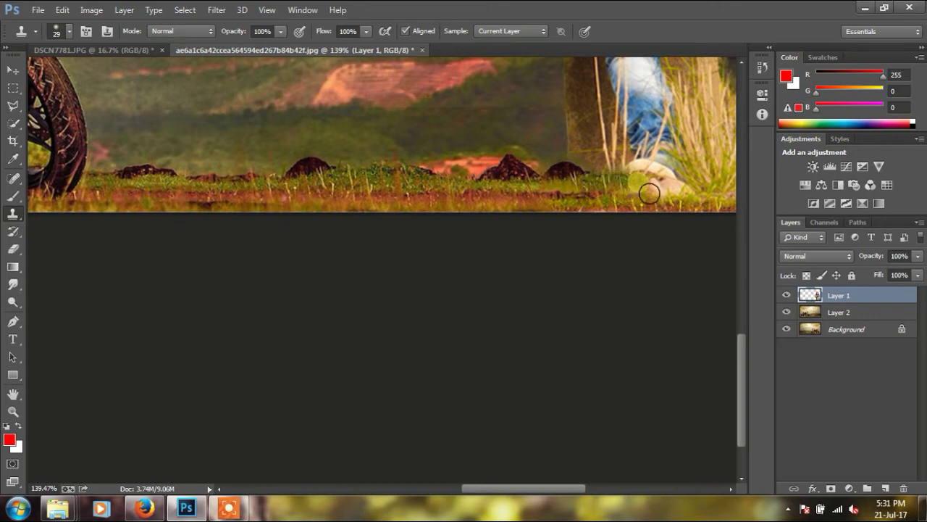
key("ctrl+minus")
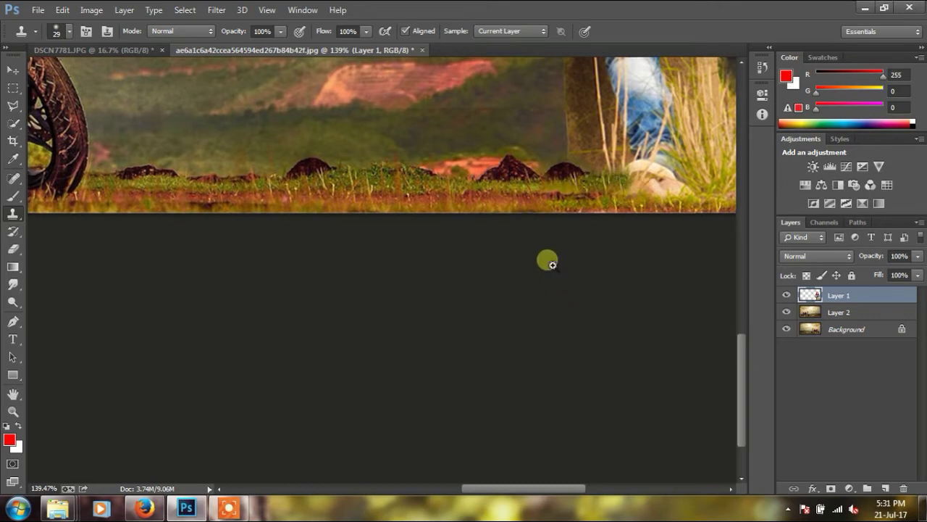
key("ctrl+minus")
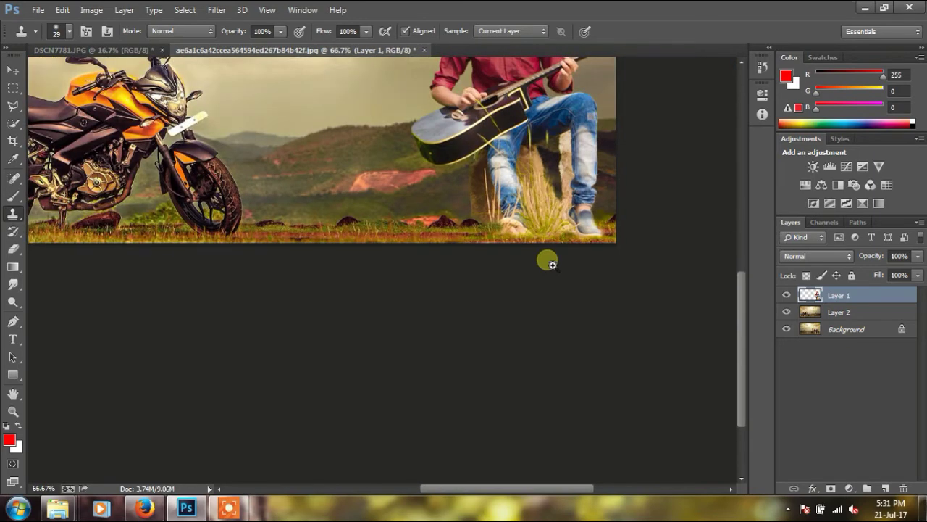
key("ctrl+minus")
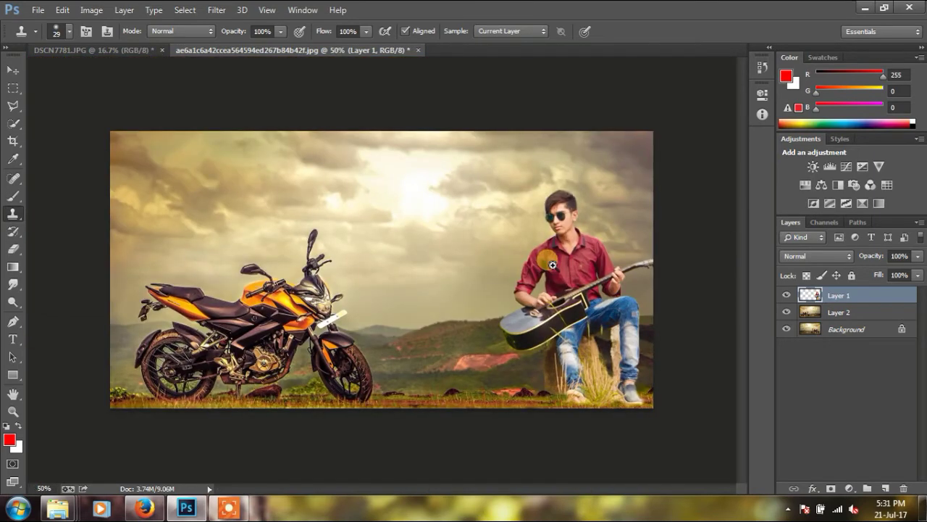
key("ctrl+minus")
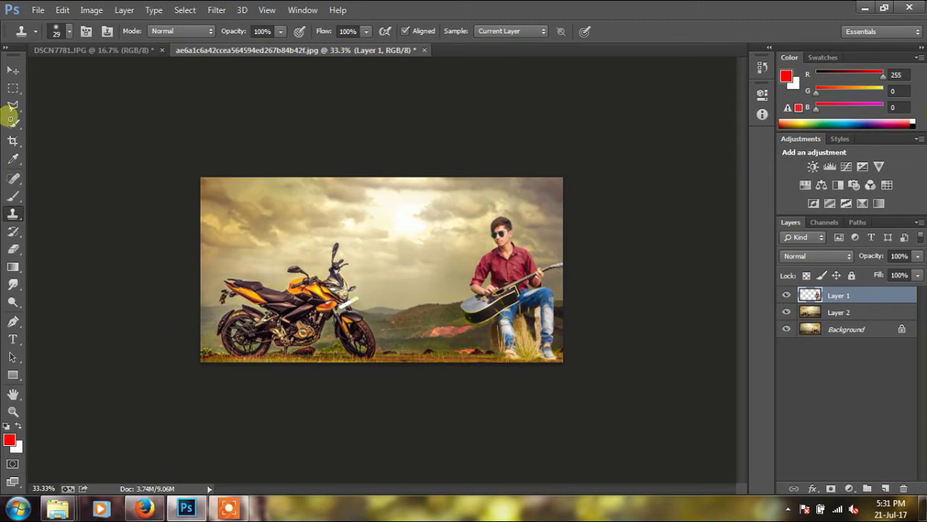
left_click(14, 71)
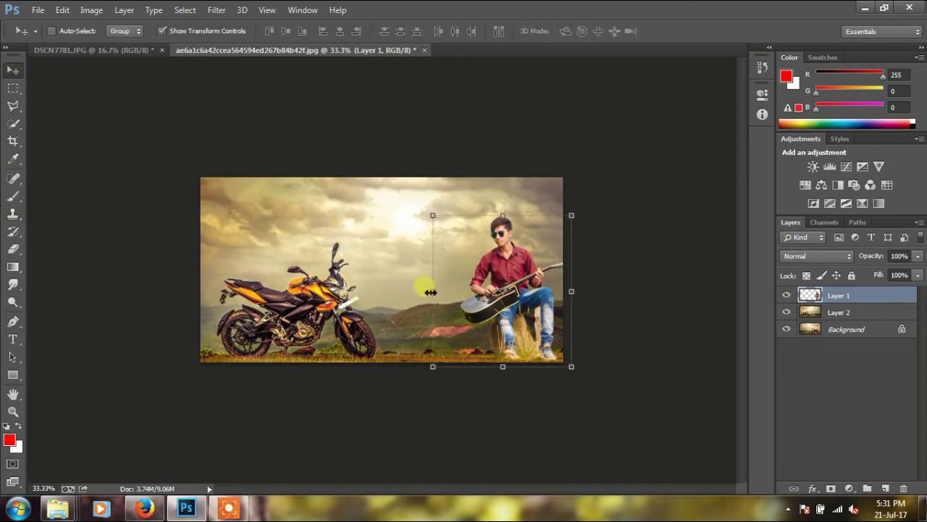
Stretch the guitarist layer leftward to about 101.5% width and commit the transform
left_click(433, 293)
left_click_drag(433, 296, 431, 295)
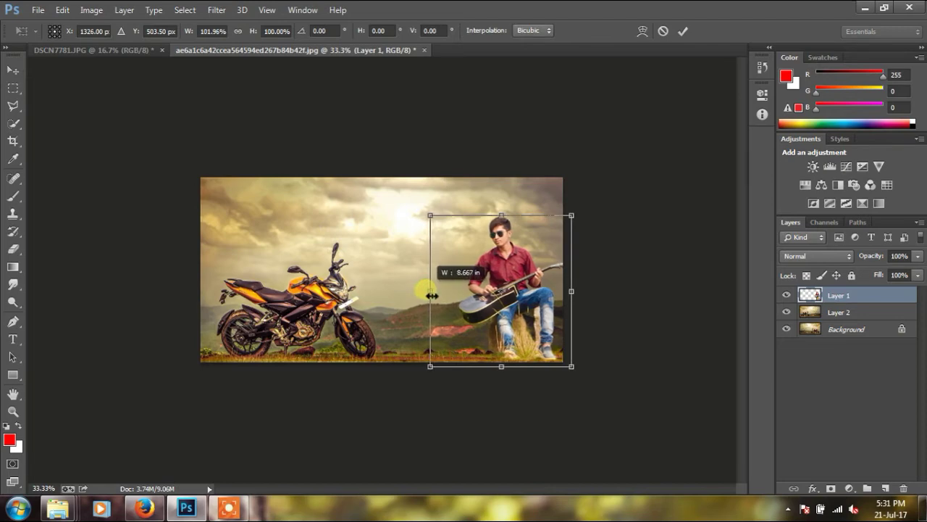
key("Return")
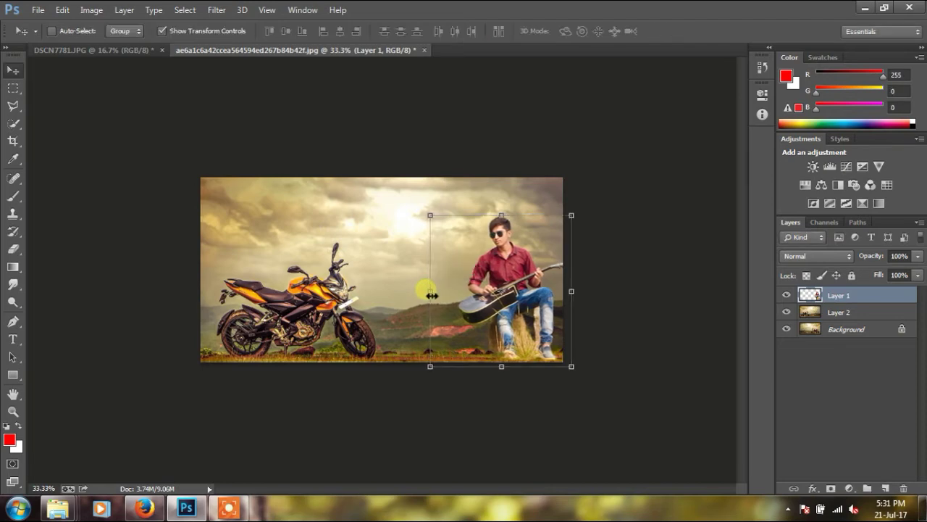
Minimise and restore Photoshop, then pick the freehand Lasso tool
key("super+d")
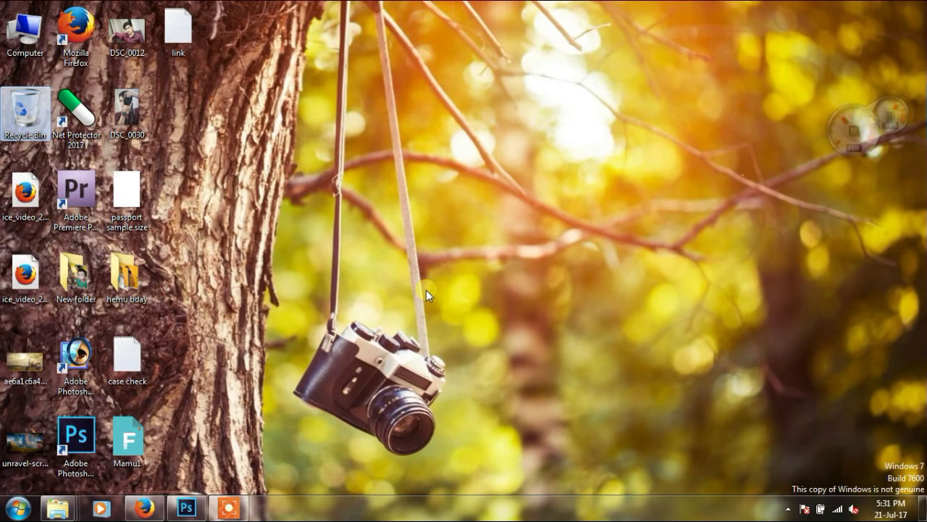
left_click(187, 509)
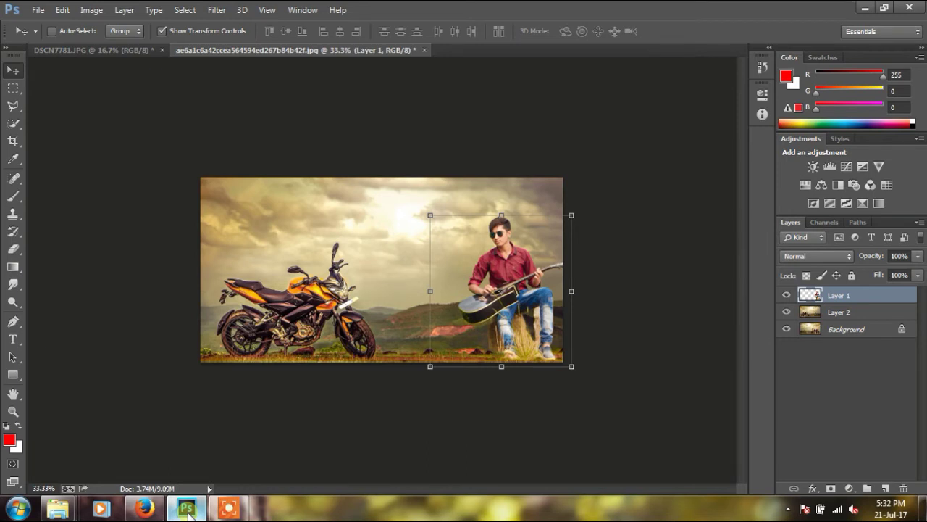
left_click_drag(210, 487, 362, 420)
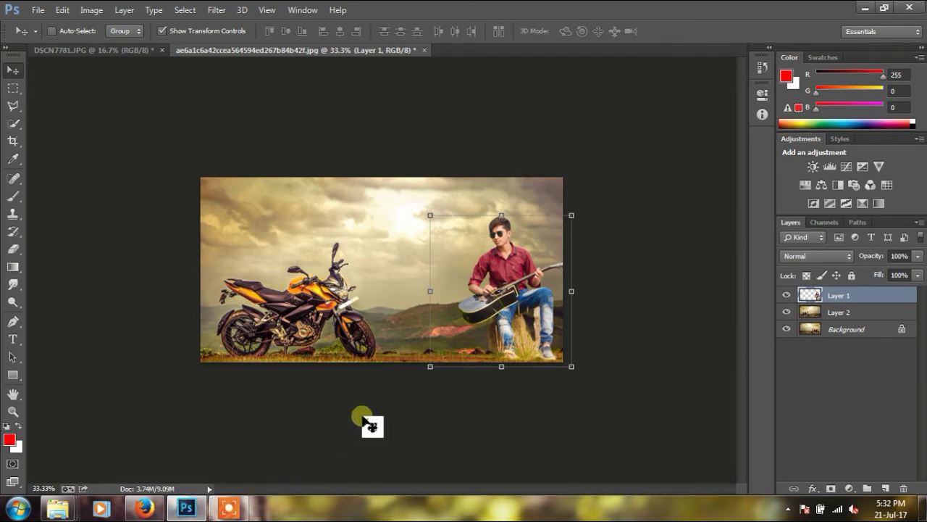
left_click(22, 105)
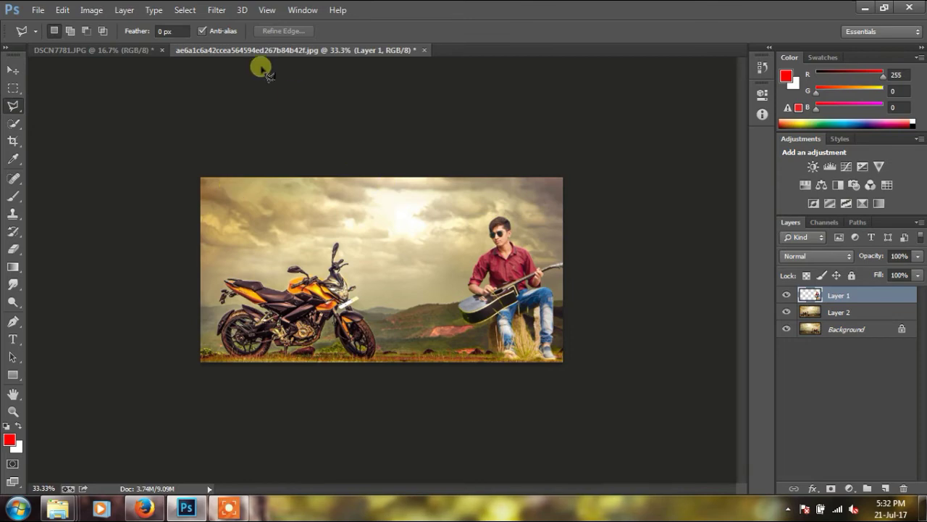
Merge Layer 1 with Layer 2, delete the original Background layer, and reset default colours
left_click(842, 314, "shift")
right_click(846, 323)
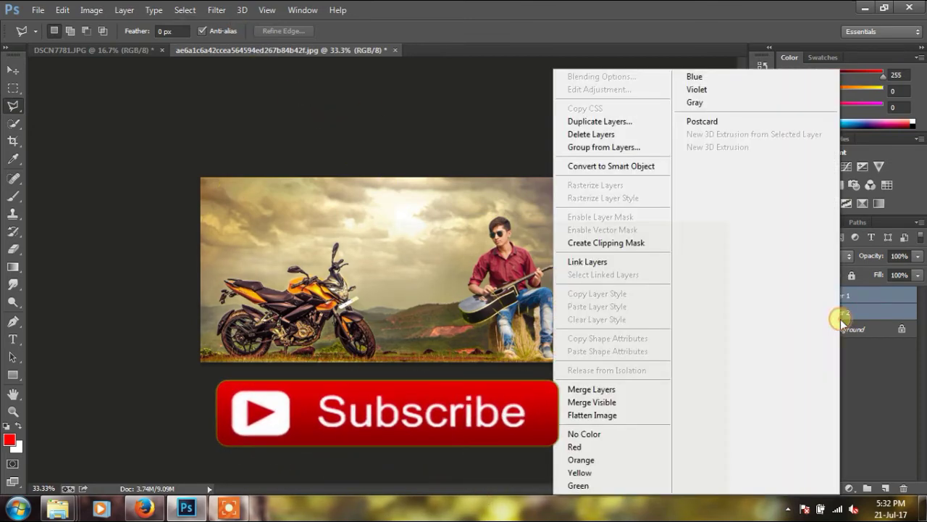
left_click(635, 386)
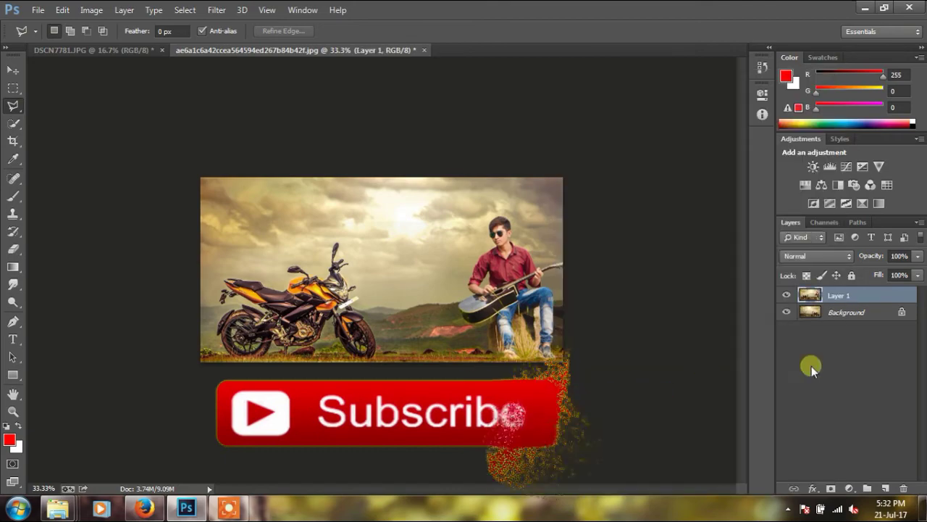
left_click(837, 318)
key("Delete")
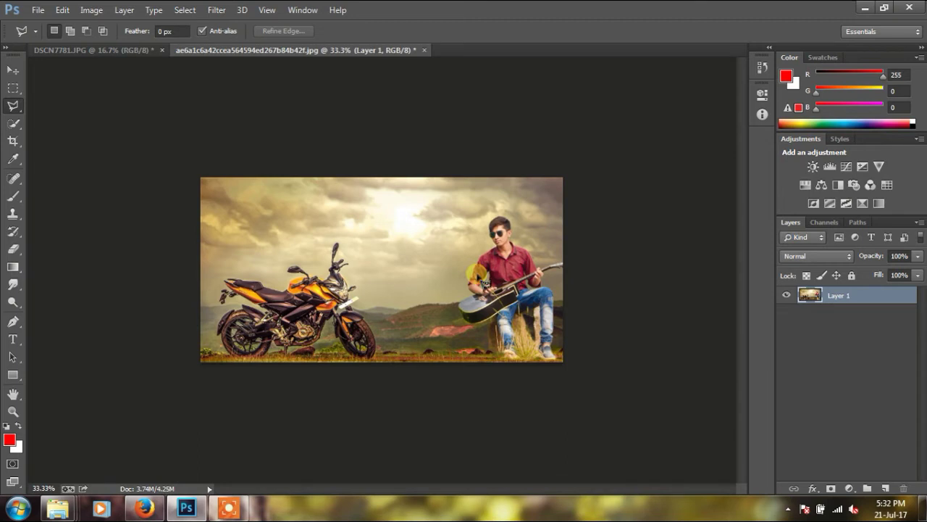
key("d")
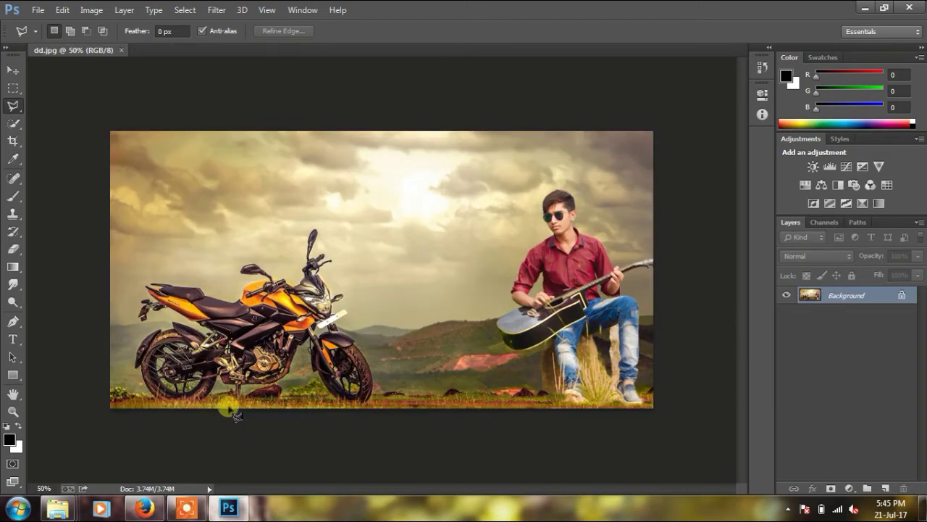
In Camera Raw set Clarity +33, Blacks +22, Whites +18, Shadows +18, Contrast +8
left_click(215, 11)
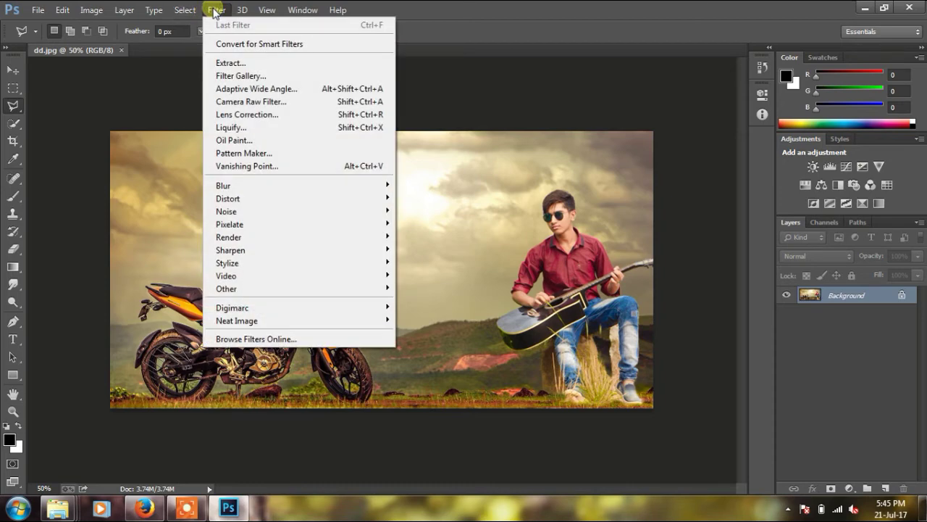
left_click(240, 100)
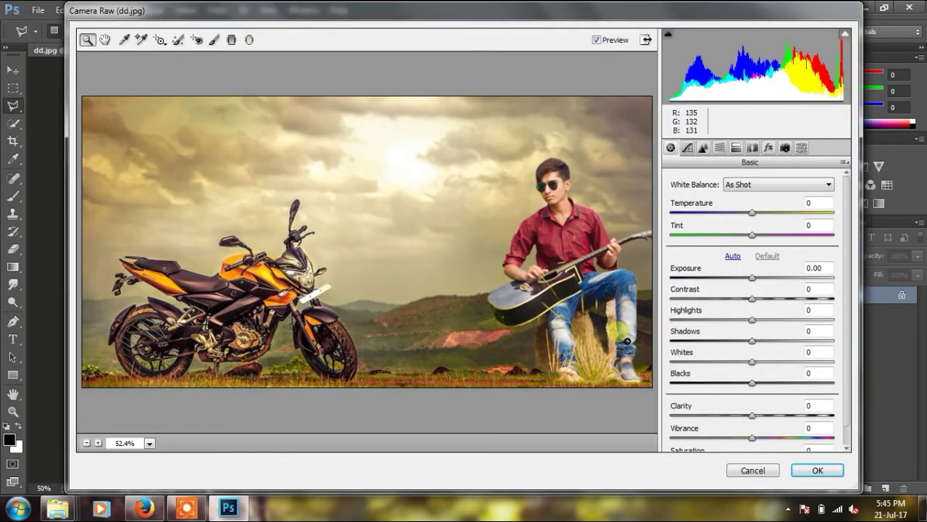
left_click(780, 416)
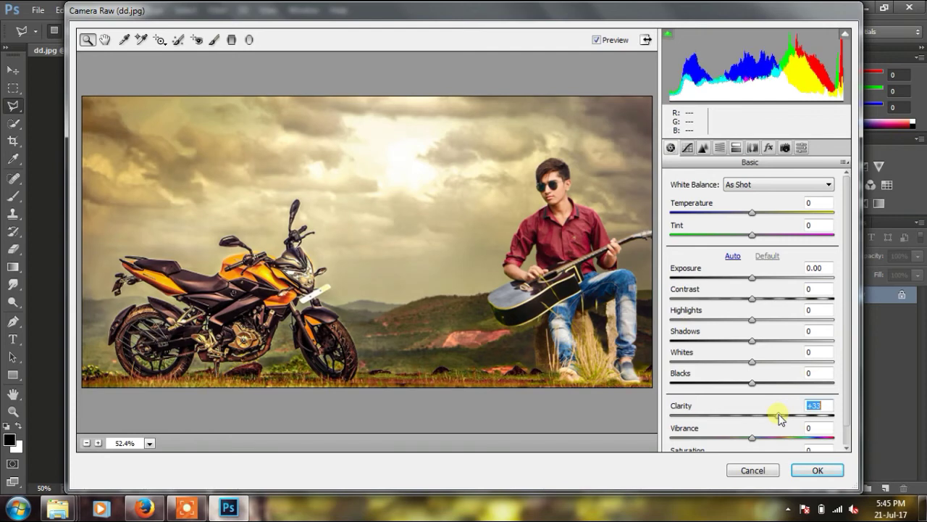
left_click(770, 383)
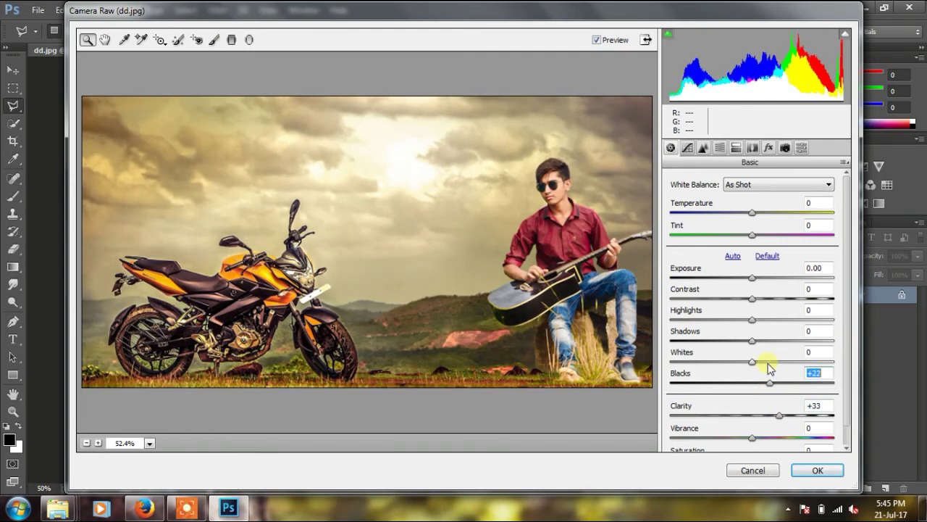
left_click(767, 361)
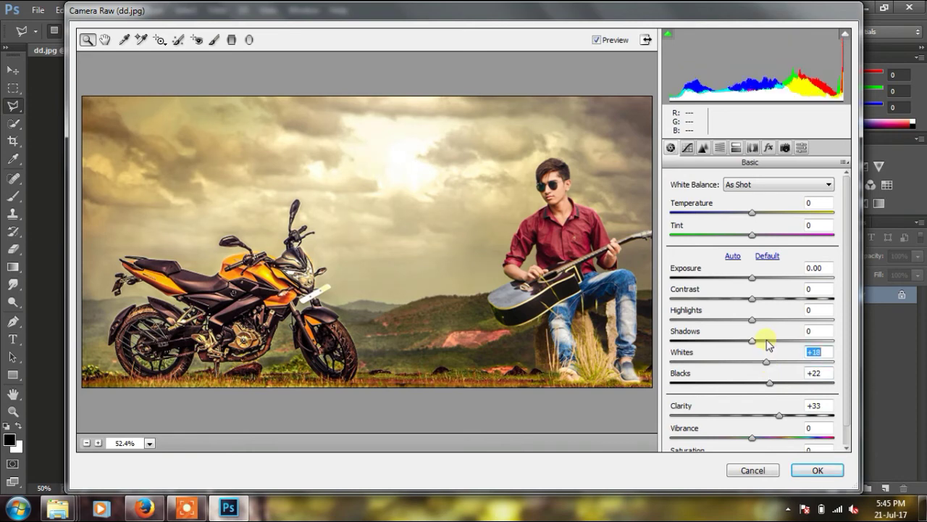
left_click(767, 340)
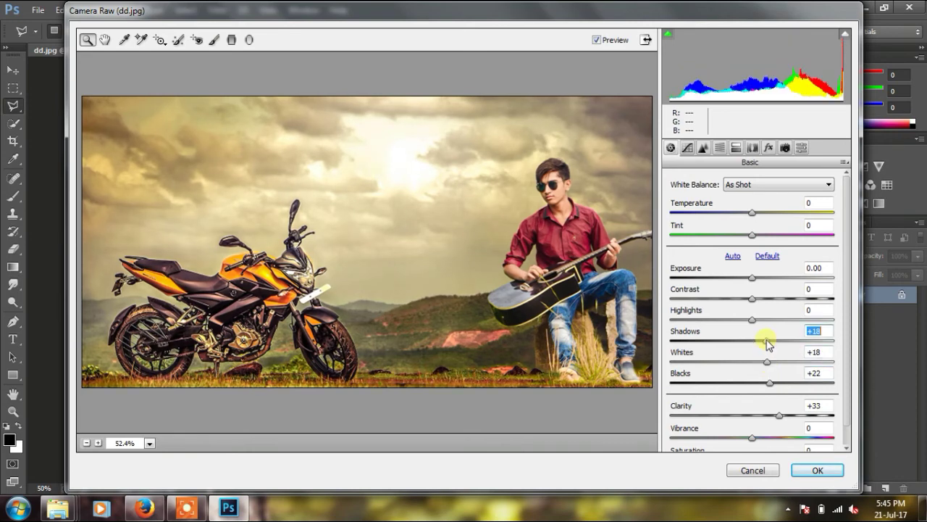
left_click(767, 299)
left_click_drag(767, 299, 759, 299)
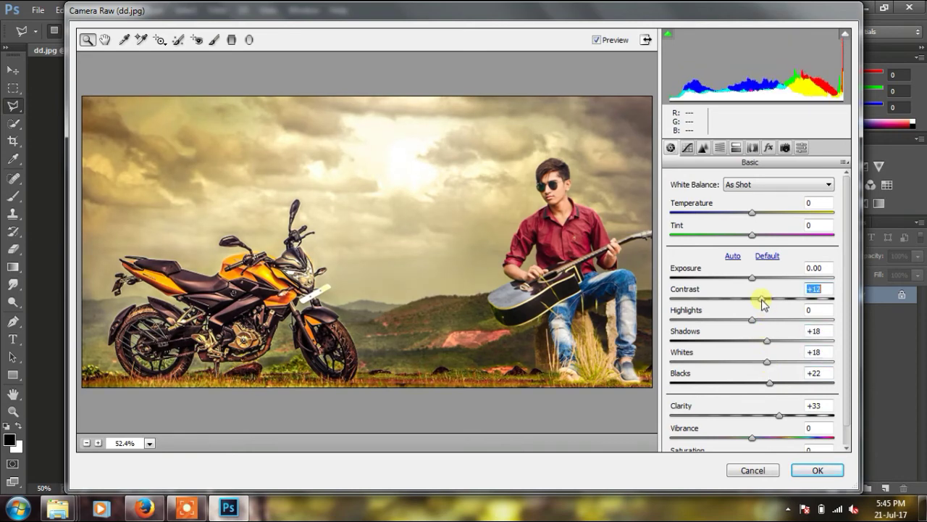
Shape the tone curve to Darks -15, Shadows +4 and Highlights +6
left_click(687, 147)
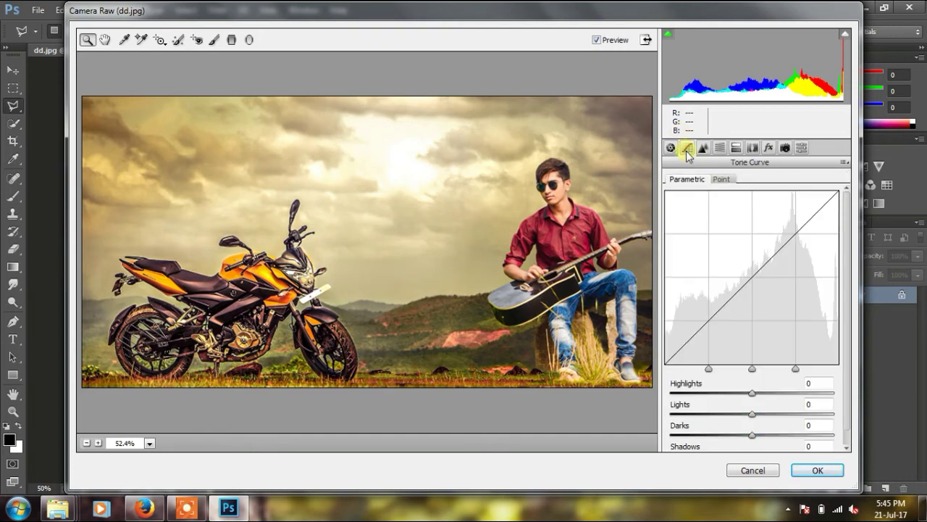
left_click(740, 435)
scroll(760, 433, "down", 1)
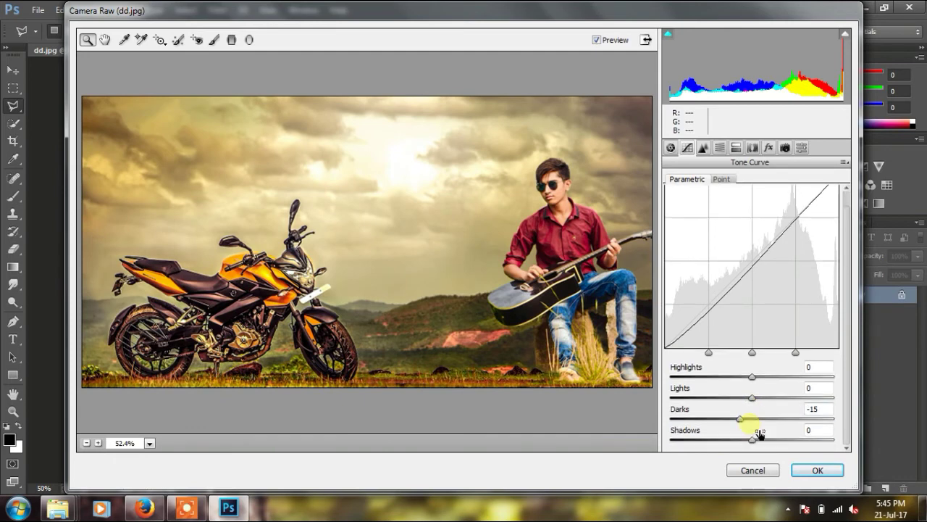
left_click(765, 439)
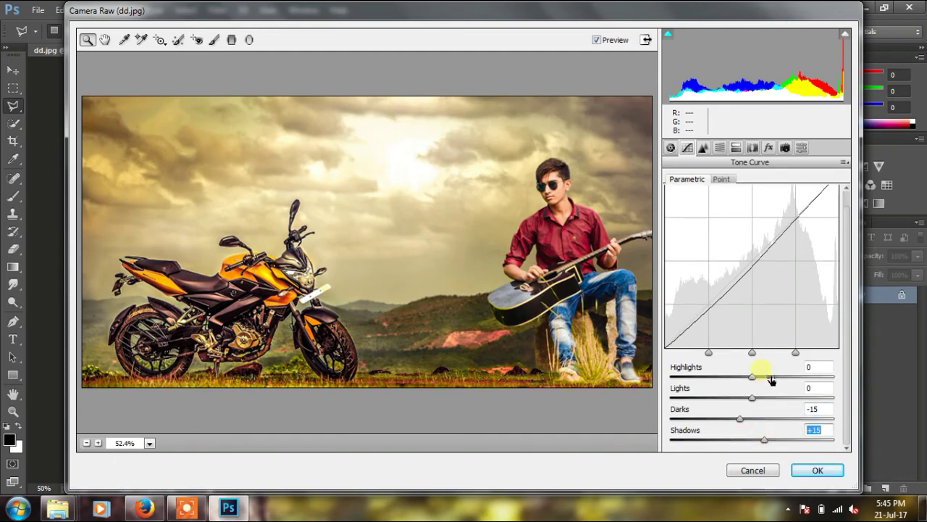
left_click(770, 377)
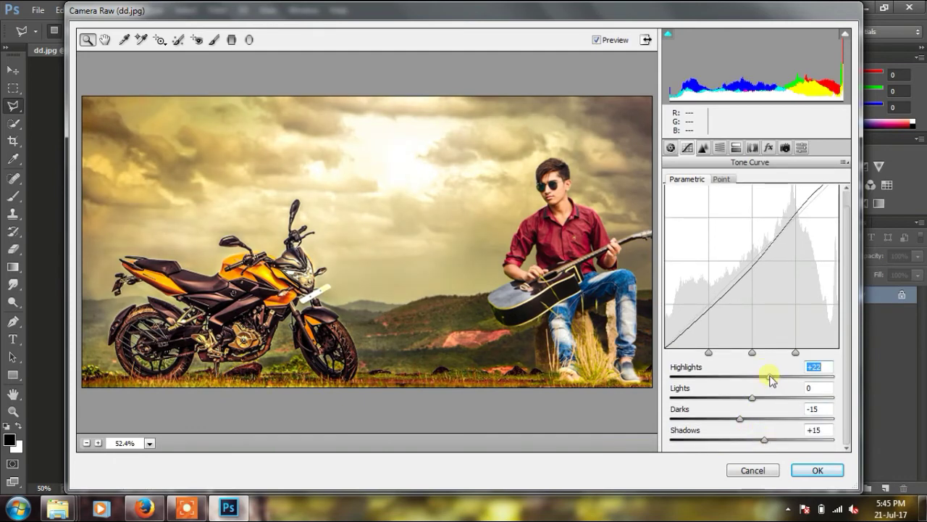
left_click(767, 376)
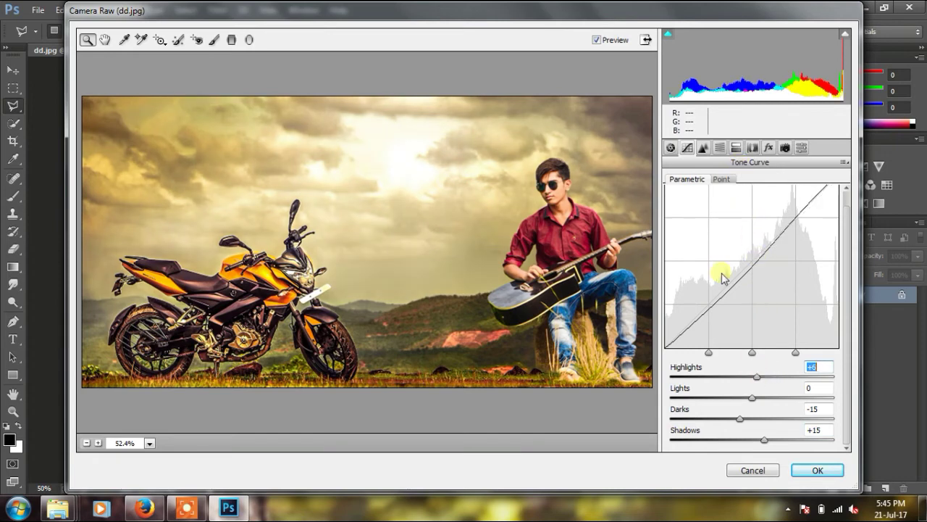
left_click(756, 439)
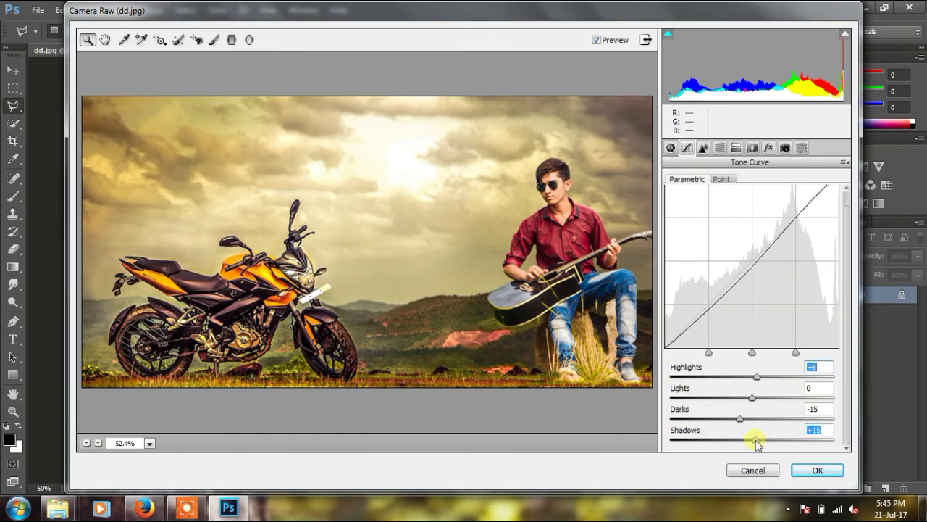
Apply luminance noise reduction in the Detail panel
left_click(703, 148)
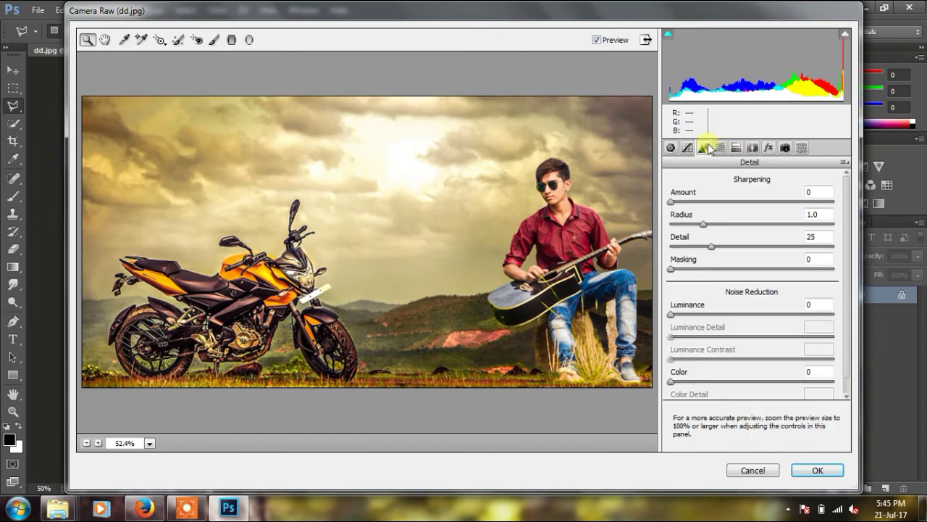
left_click(752, 314)
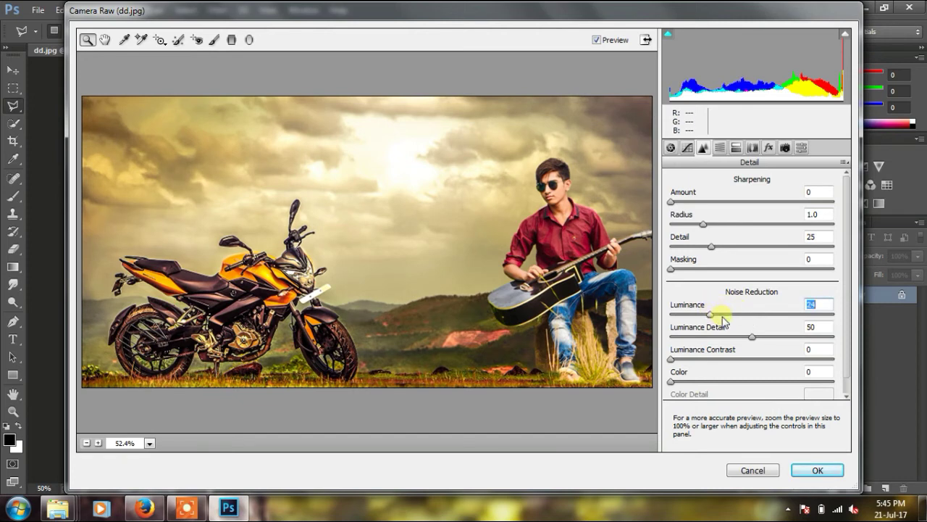
left_click(720, 147)
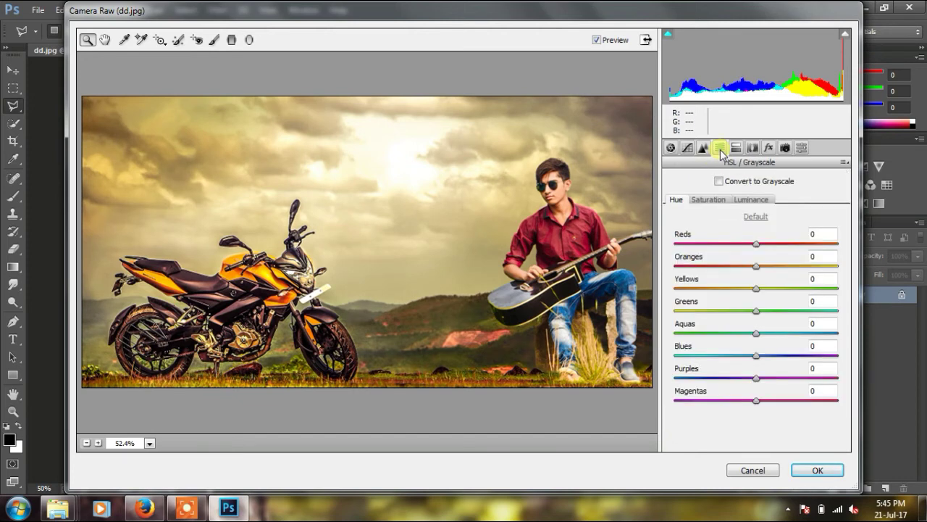
Set HSL luminance to Reds +25, Oranges +3, Yellows +15, Greens +34, Blues -33
left_click(752, 202)
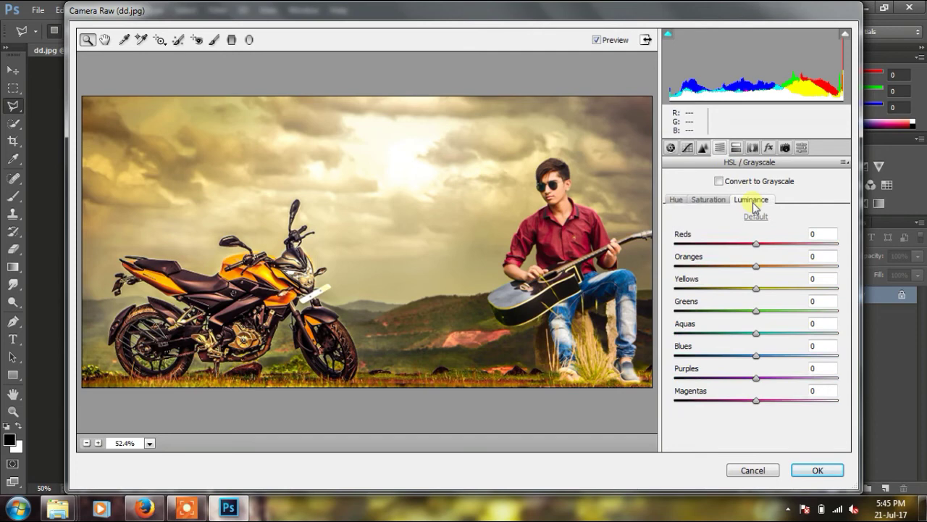
left_click(781, 288)
left_click_drag(781, 289, 769, 288)
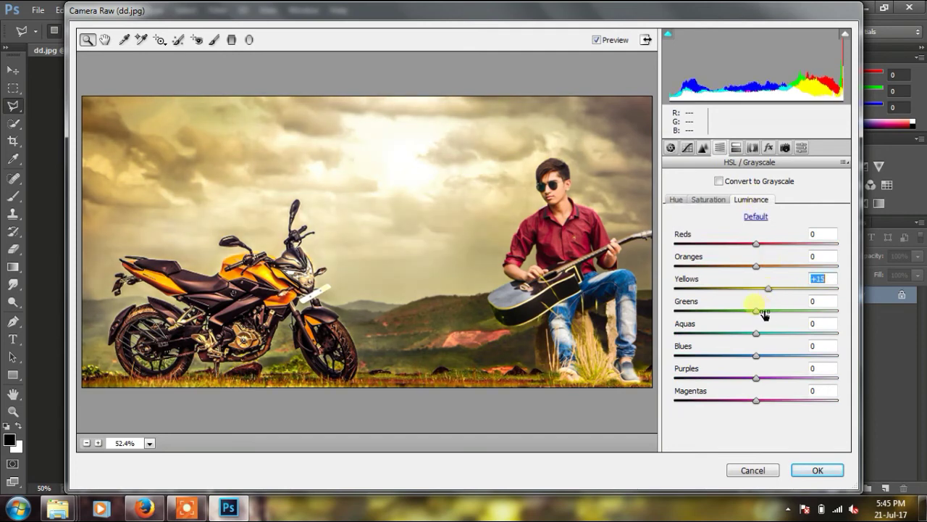
mouse_move(757, 310)
left_mouse_down()
mouse_move(717, 312)
mouse_move(798, 312)
mouse_move(692, 314)
mouse_move(784, 316)
left_mouse_up()
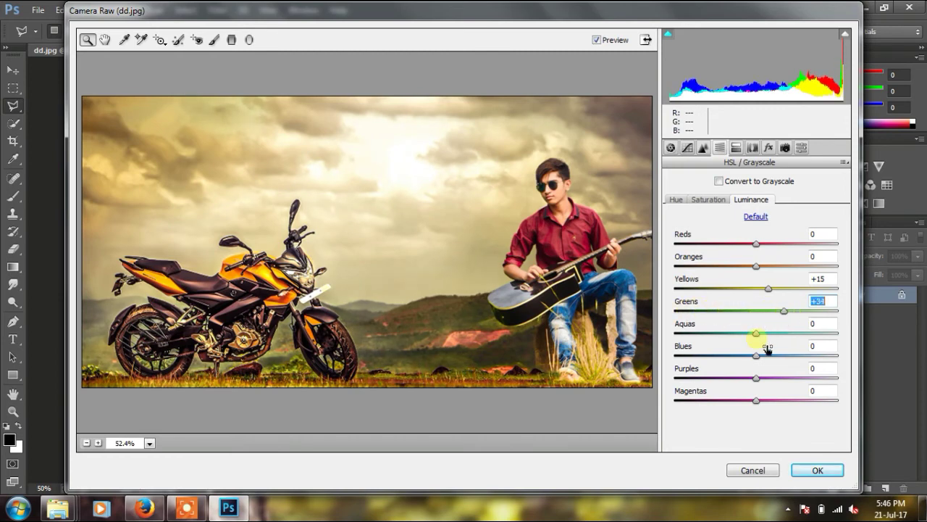
left_click(730, 355)
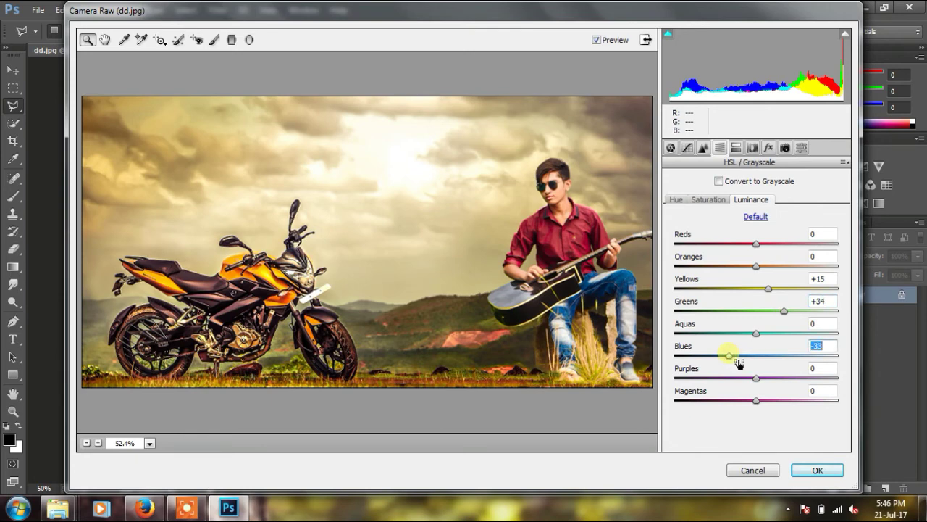
left_click(740, 266)
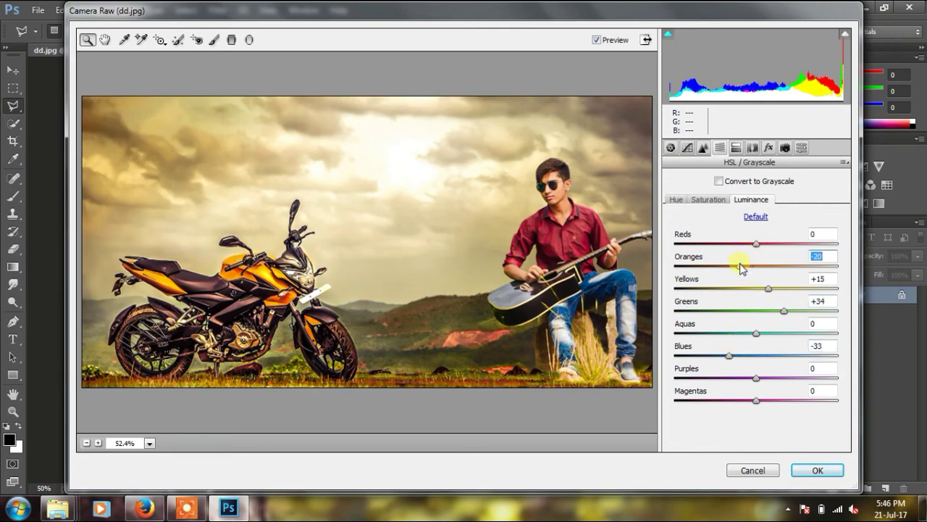
left_click_drag(740, 266, 760, 267)
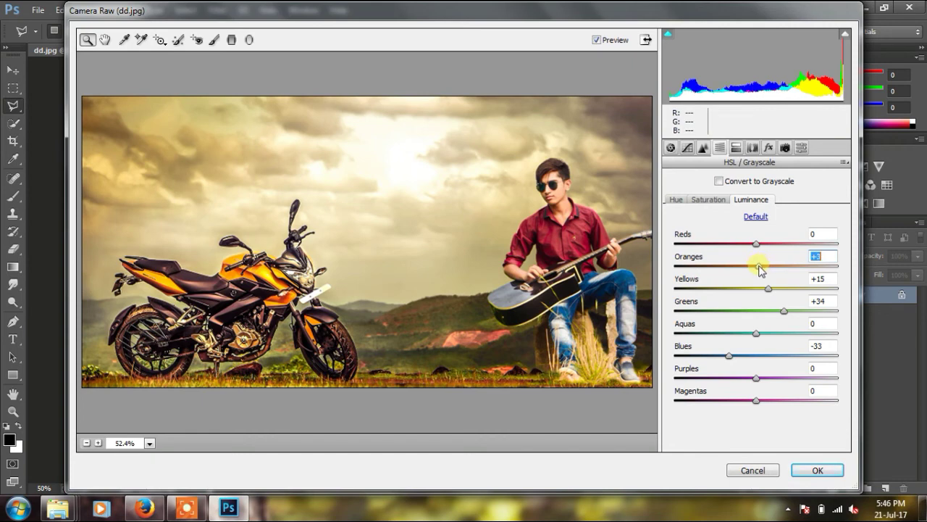
mouse_move(754, 243)
left_mouse_down()
mouse_move(741, 245)
mouse_move(782, 249)
left_mouse_up()
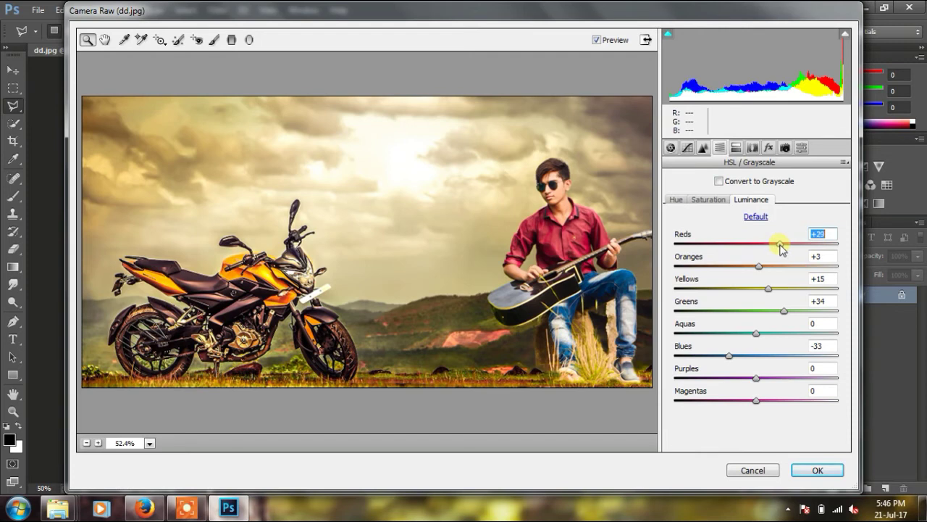
left_click(709, 199)
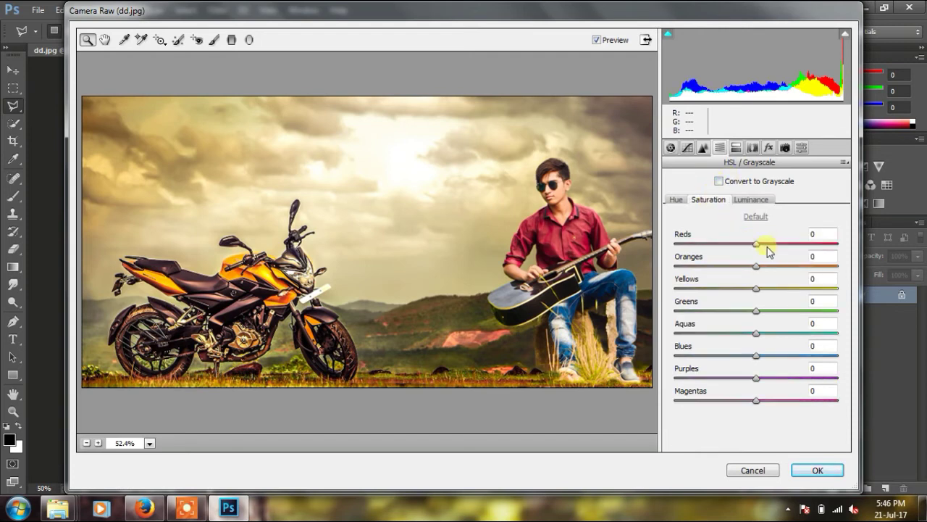
Set HSL saturation to Reds +28, Oranges -8, Yellows +38, Greens +31, Aquas +53
mouse_move(768, 247)
left_mouse_down()
mouse_move(782, 249)
mouse_move(775, 267)
mouse_move(750, 270)
mouse_move(813, 293)
mouse_move(790, 289)
left_mouse_up()
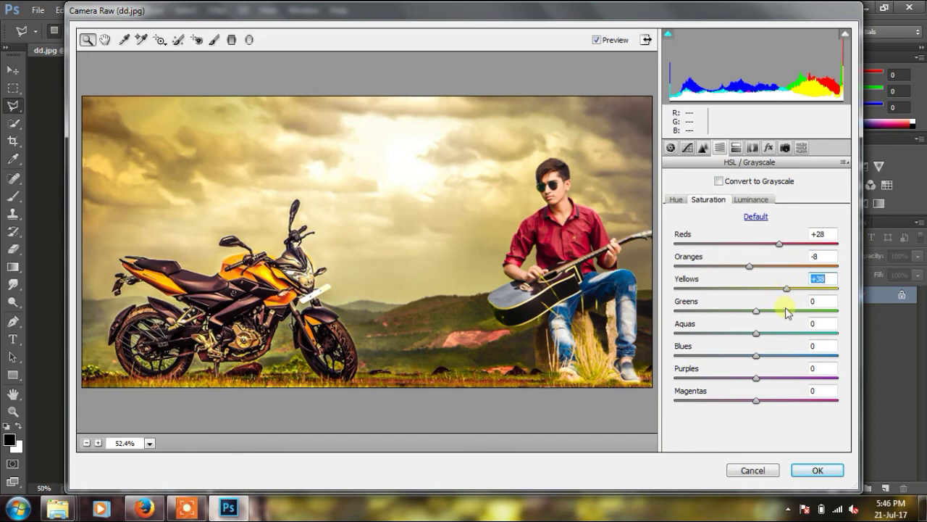
left_click(799, 332)
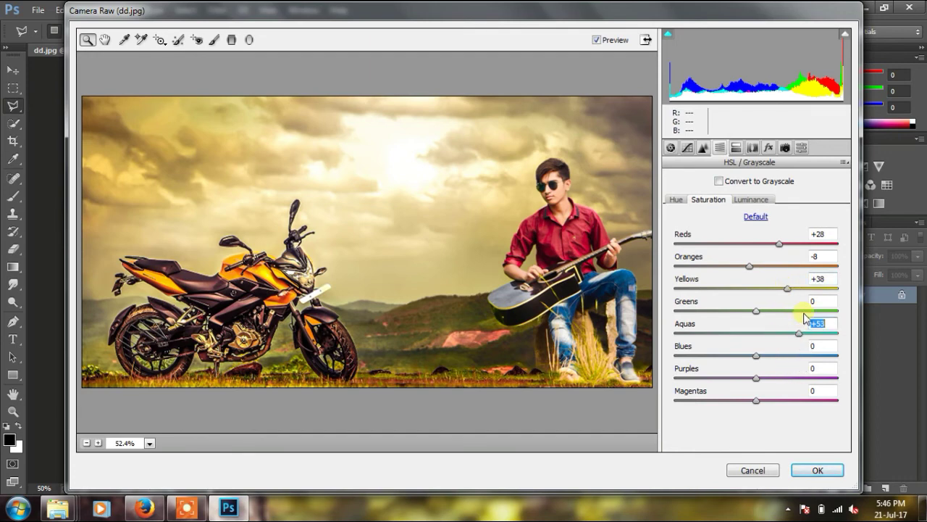
left_click(804, 311)
mouse_move(804, 313)
left_mouse_down()
mouse_move(833, 313)
mouse_move(692, 313)
mouse_move(826, 329)
left_mouse_up()
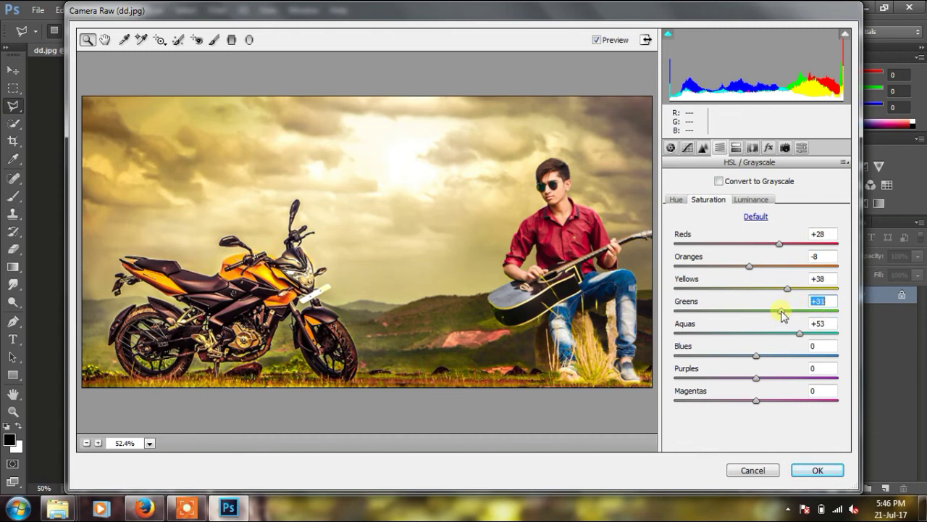
left_click(768, 147)
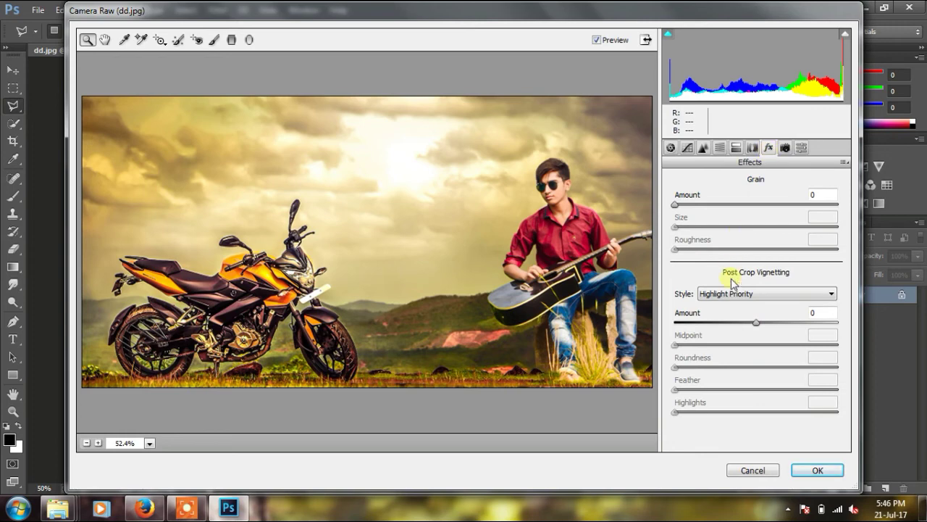
Add a -20 vignette in Camera Raw Effects, then revisit the HSL and Detail panels
left_click(747, 322)
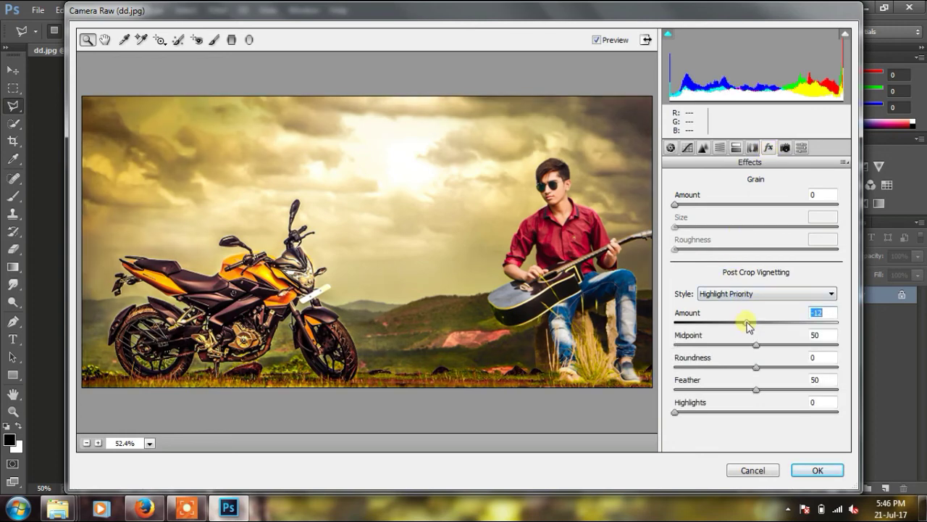
left_click_drag(743, 326, 740, 326)
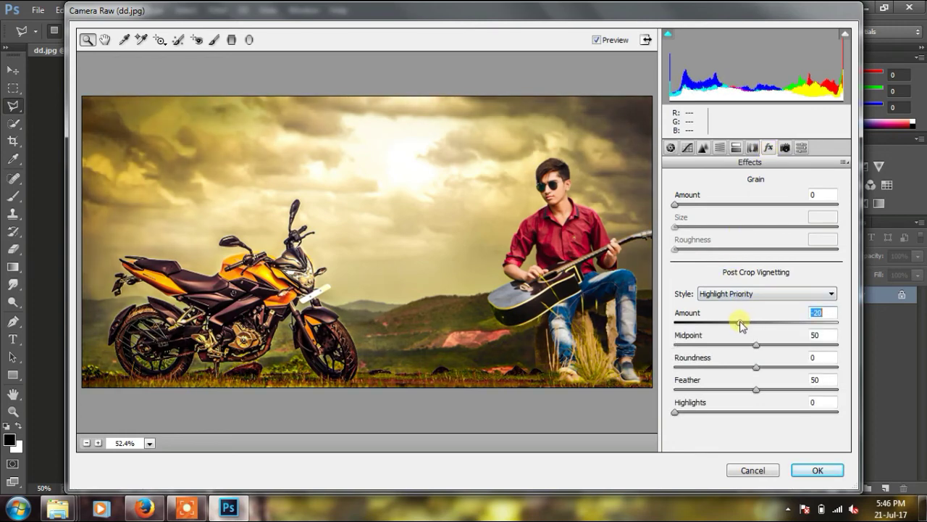
left_click(720, 147)
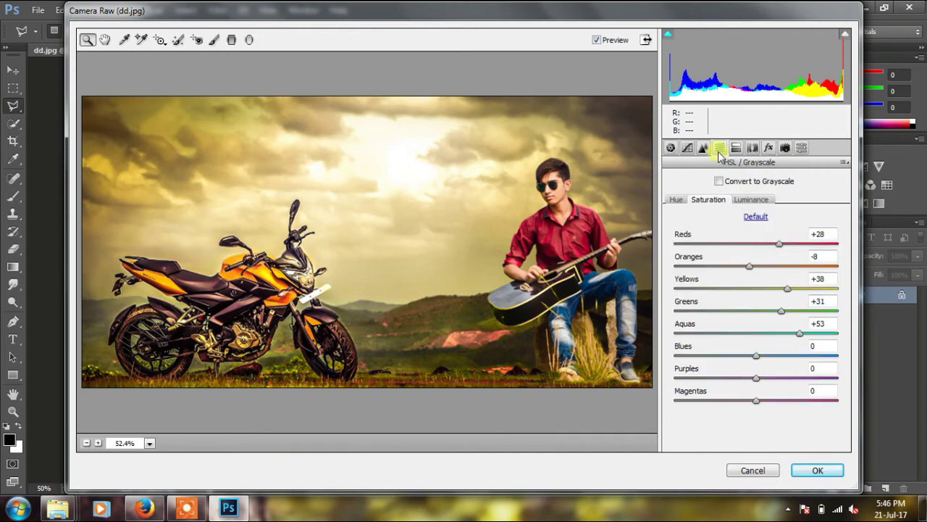
left_click(703, 147)
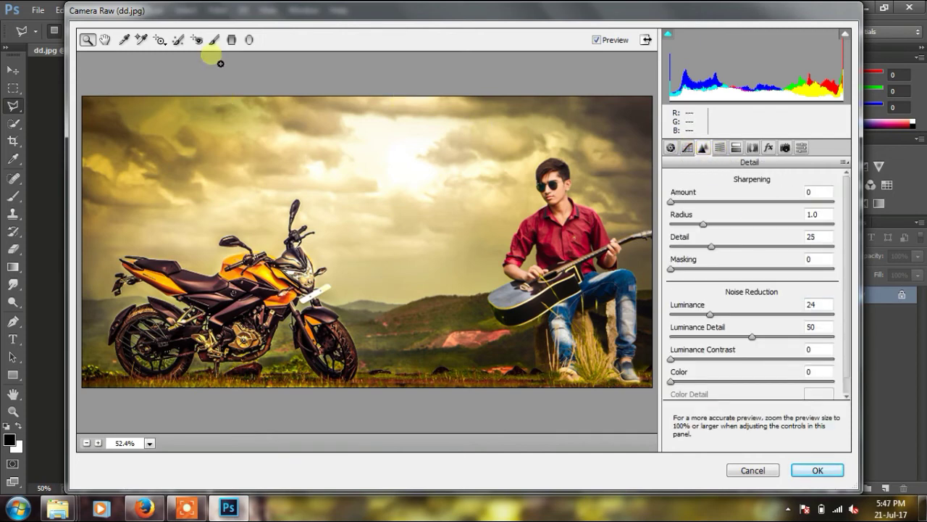
Paint a +0.50 exposure Adjustment Brush stroke, size 15 and feather 100, on the sky
left_click(213, 40)
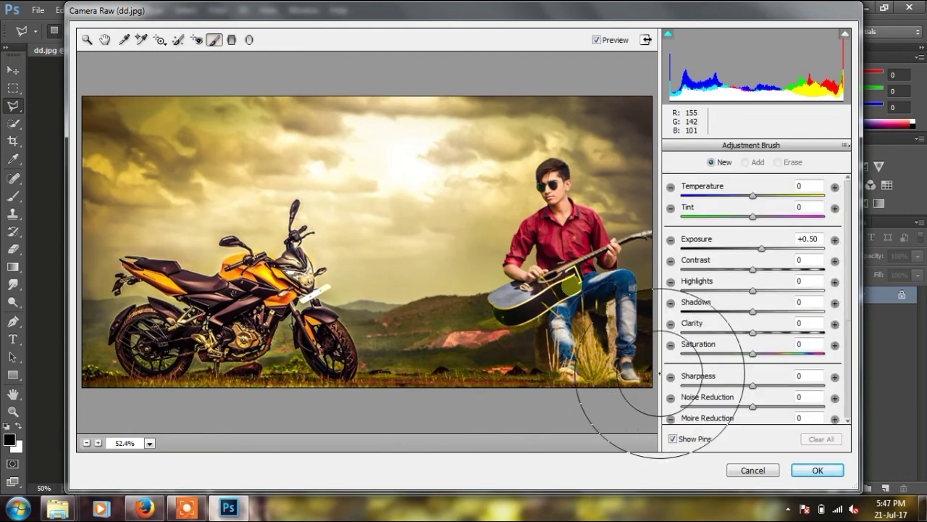
scroll(732, 385, "down", 3)
scroll(737, 388, "down", 1)
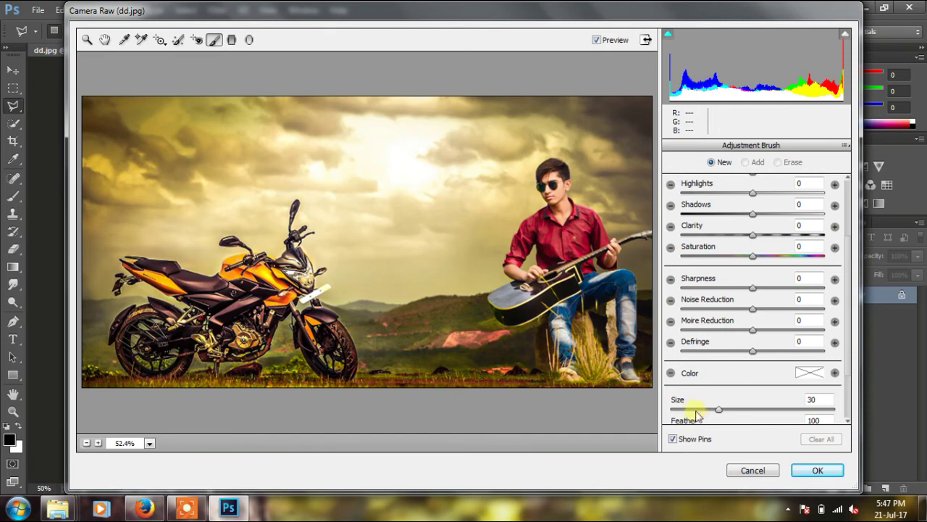
left_click(393, 160)
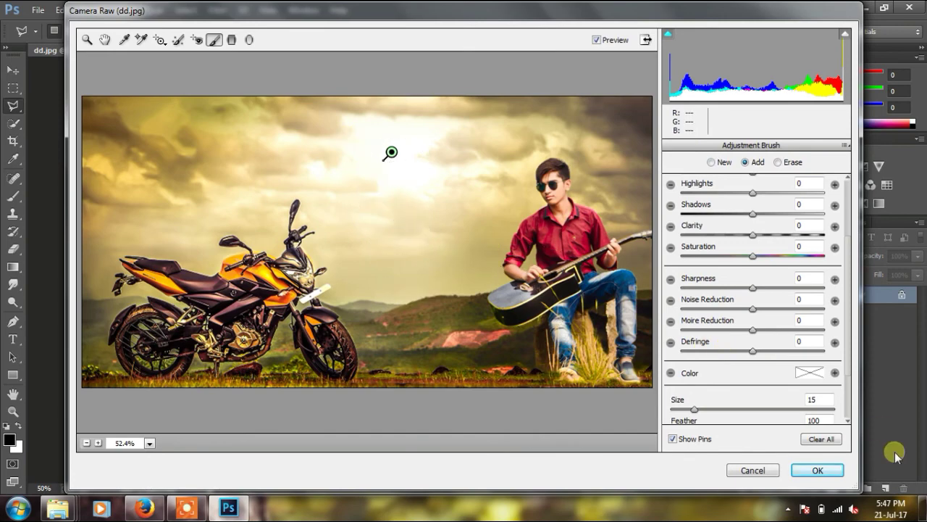
Apply the Camera Raw grade, zoom in to inspect the shirt, then zoom back out
left_click(821, 471)
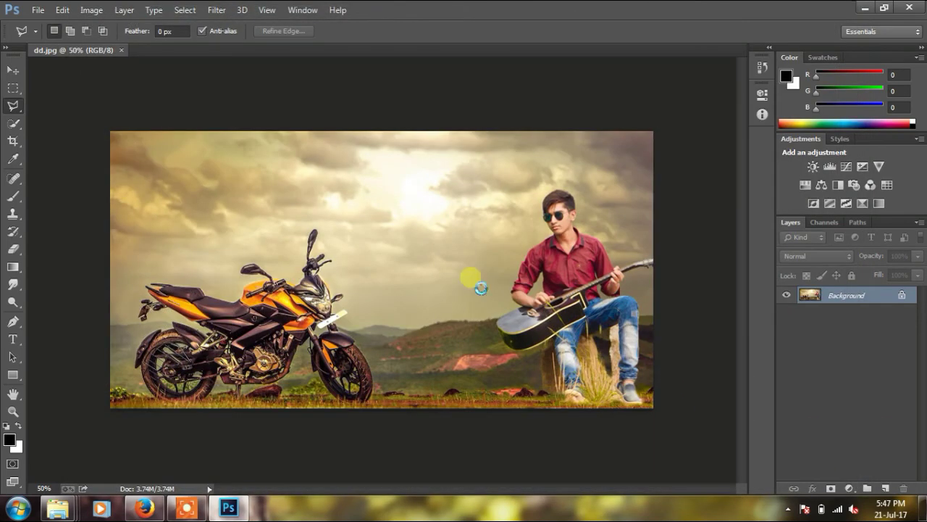
key("shift+ctrl+l")
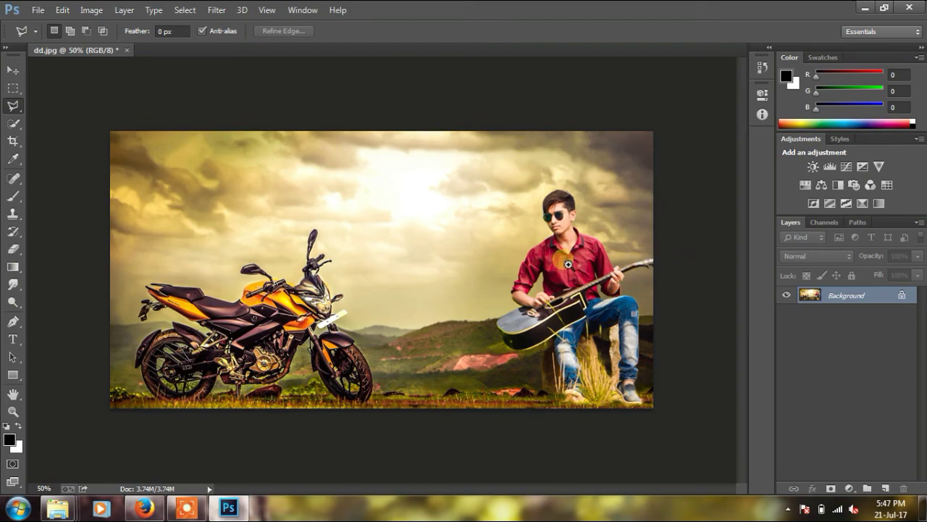
left_click(568, 264)
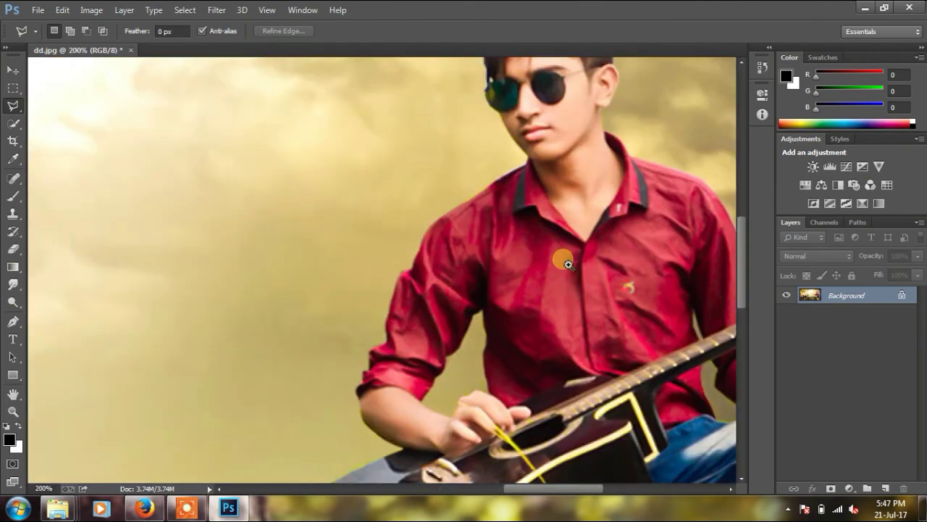
key("ctrl+minus")
key("ctrl+minus")
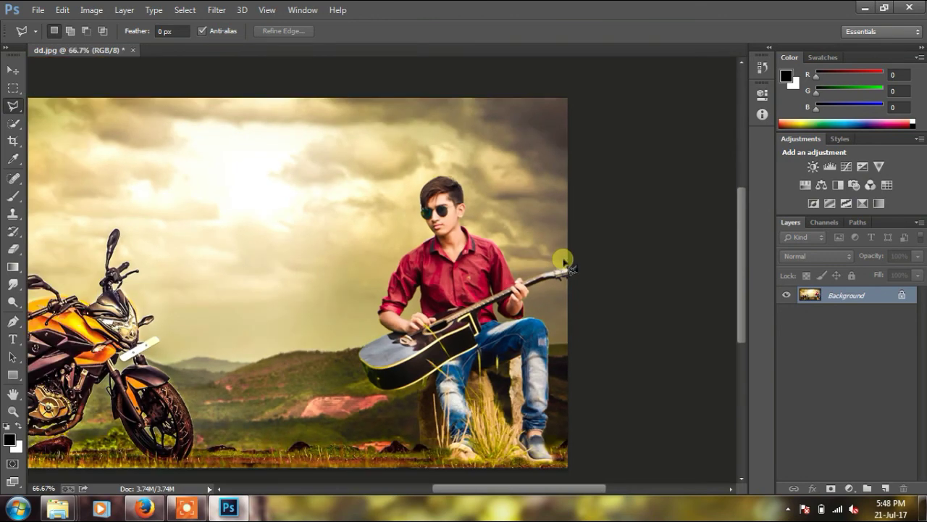
left_click(568, 264)
key("ctrl+minus")
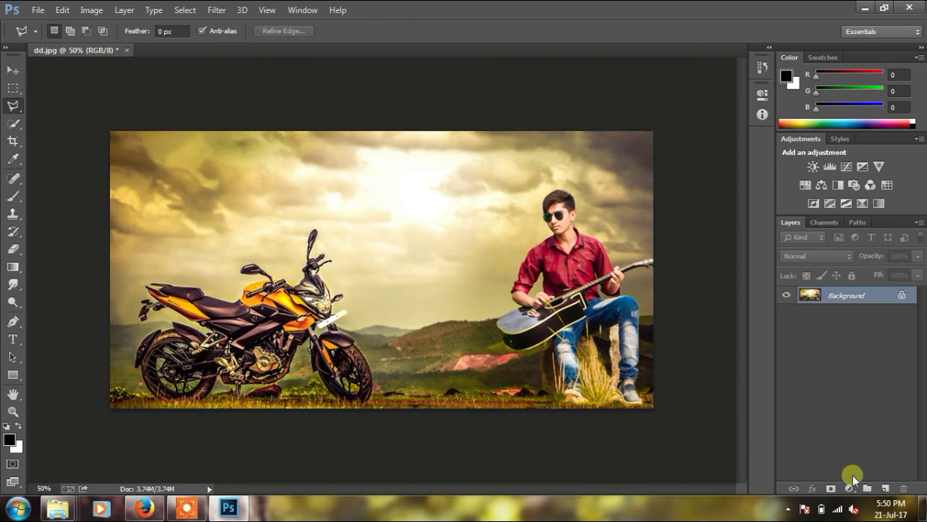
Add a new empty layer and try Lens Flare, dismissing the empty-layer error
left_click(885, 489)
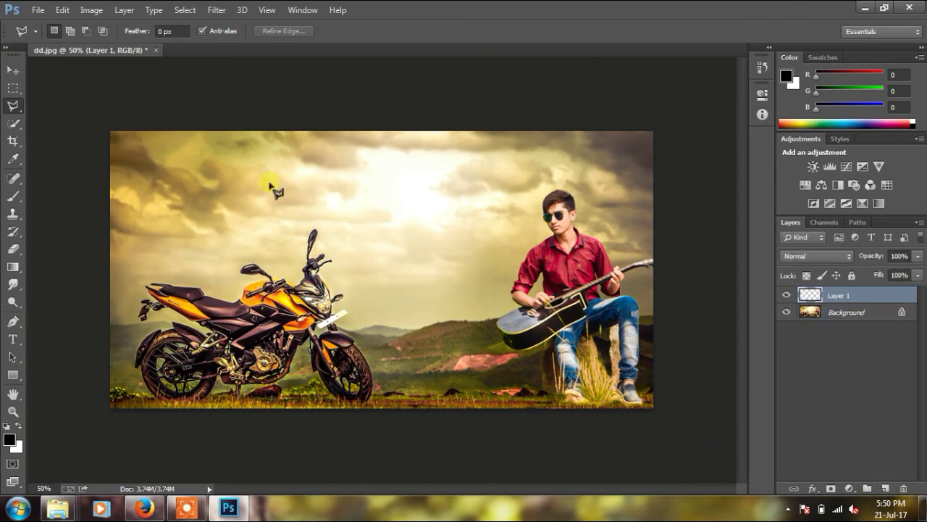
left_click(217, 10)
mouse_move(229, 237)
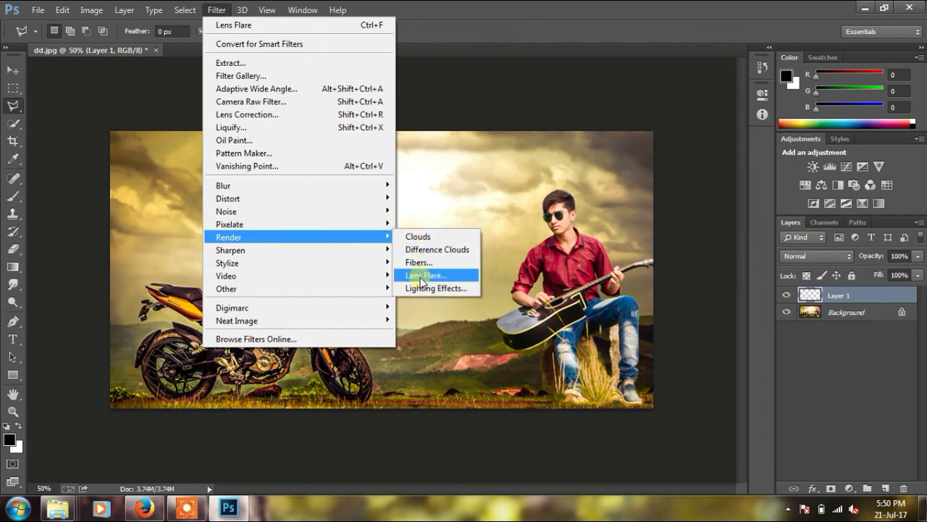
left_click(422, 277)
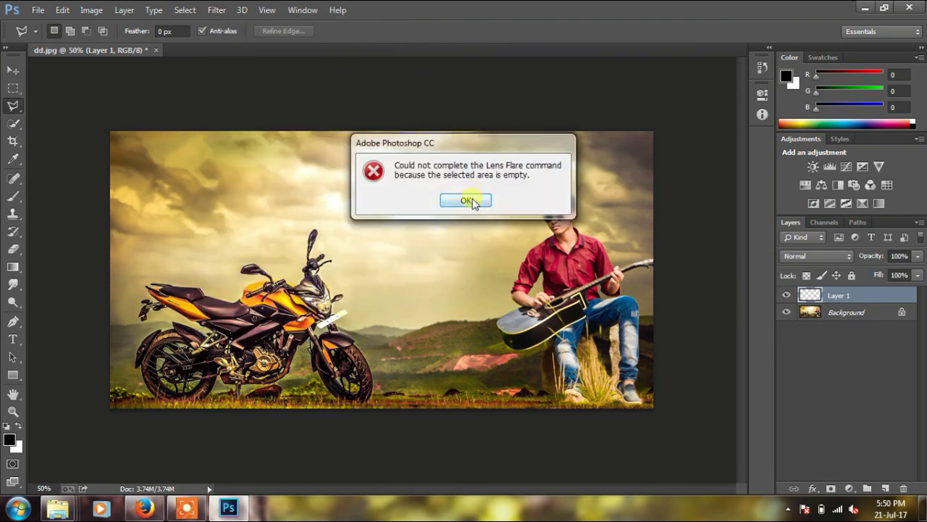
left_click(467, 201)
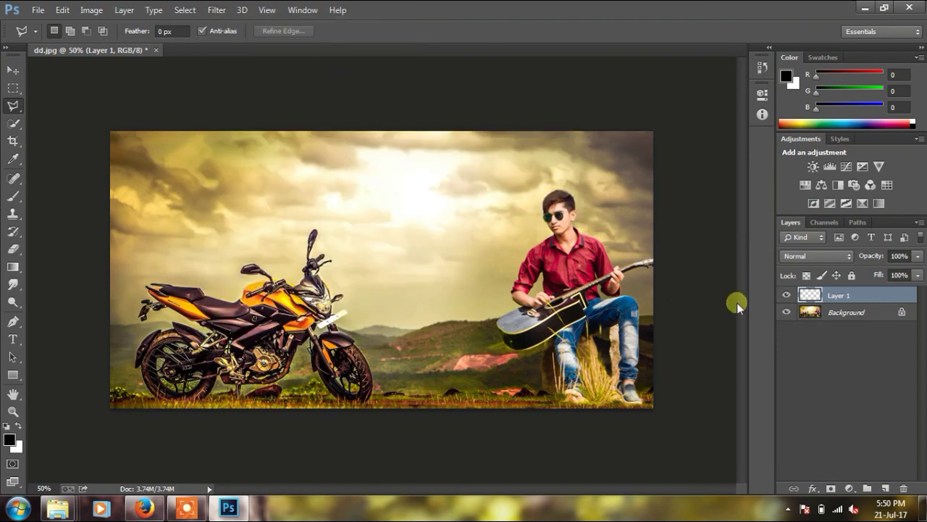
Apply a 74% brightness, 50-300mm Zoom lens flare to the Background layer's sky
left_click(823, 317)
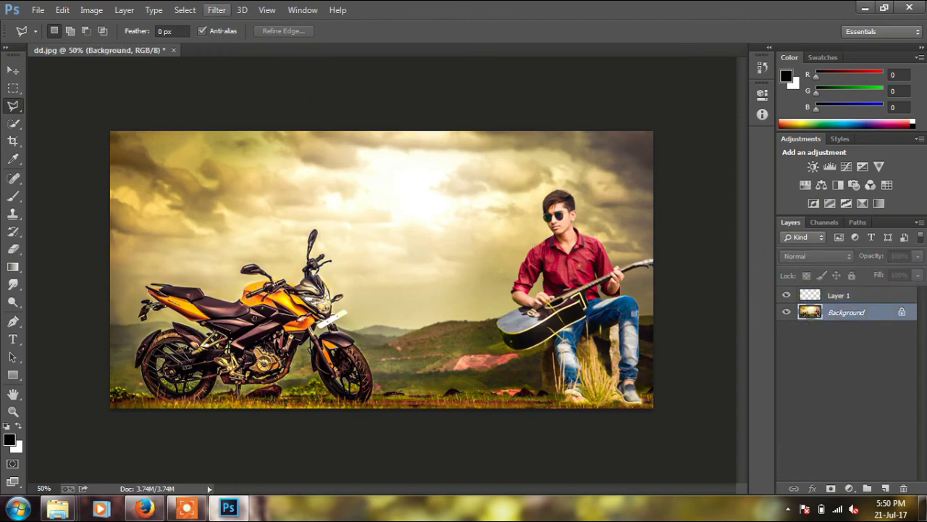
left_click(217, 10)
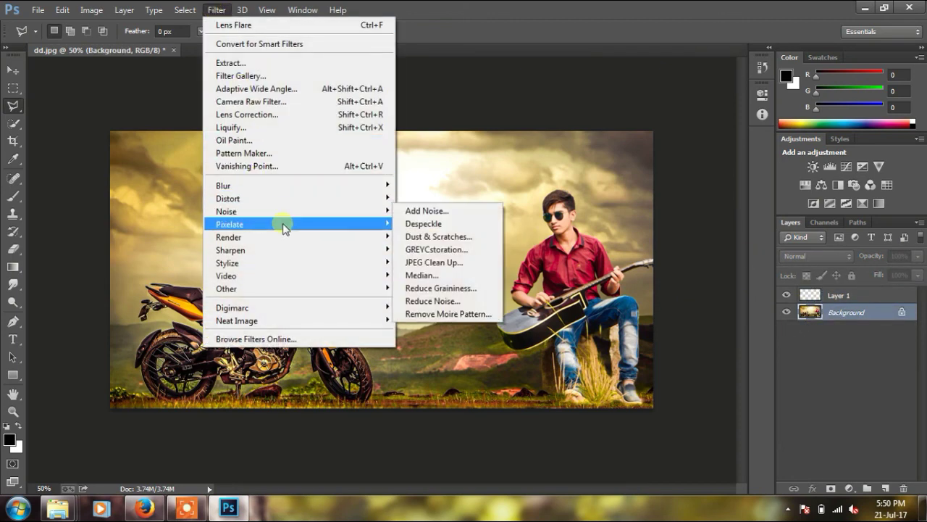
mouse_move(229, 237)
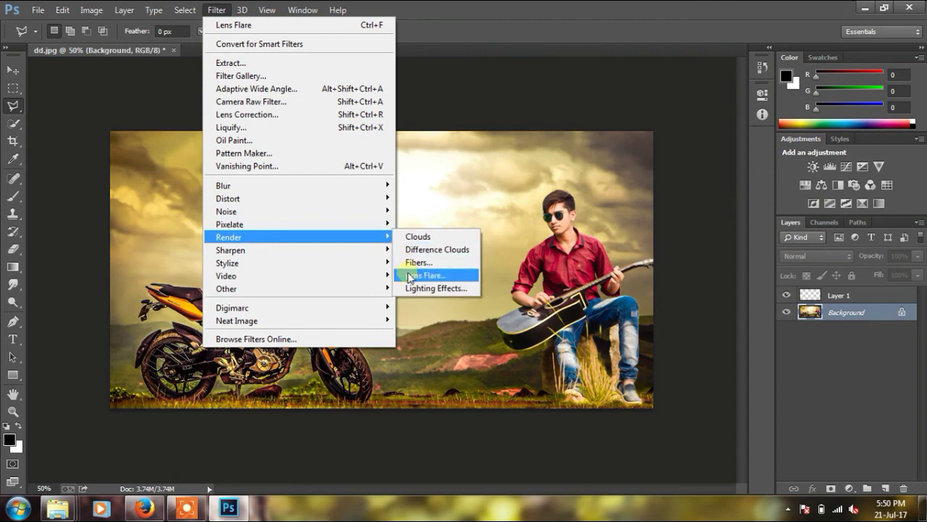
left_click(410, 276)
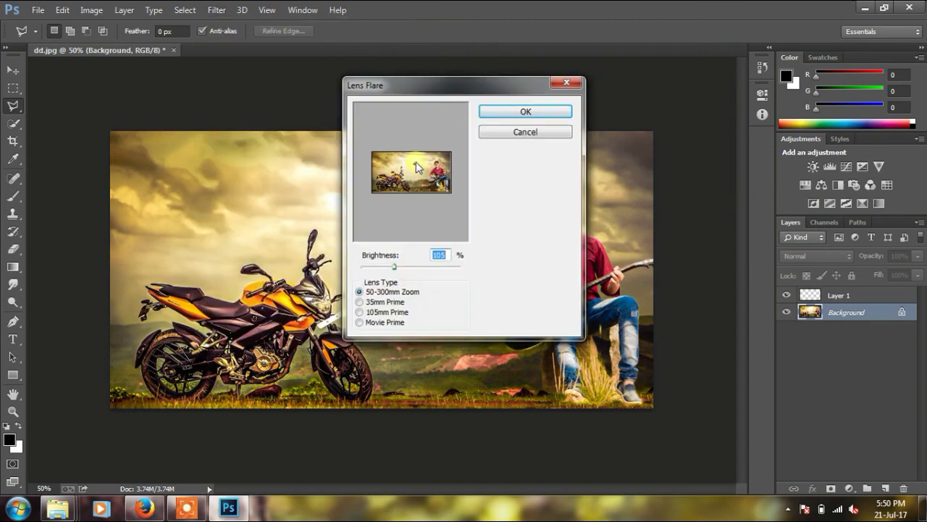
left_click_drag(385, 271, 383, 271)
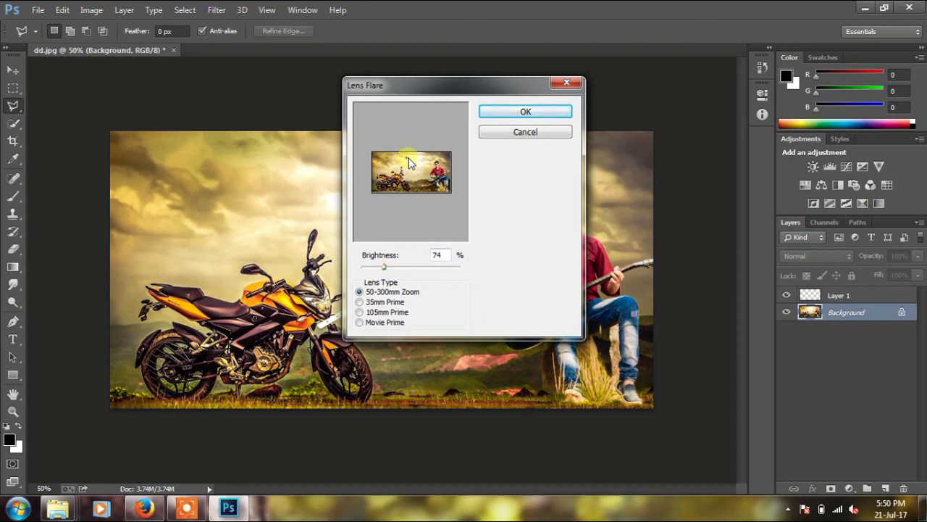
left_click(506, 111)
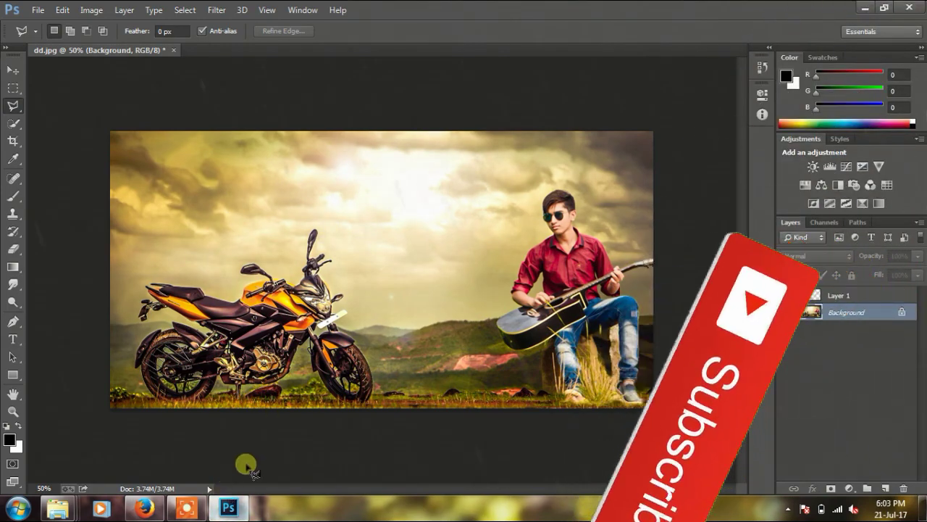
Save the composite over dd.jpg as a quality-12 JPEG, then start quitting Photoshop
left_click(36, 9)
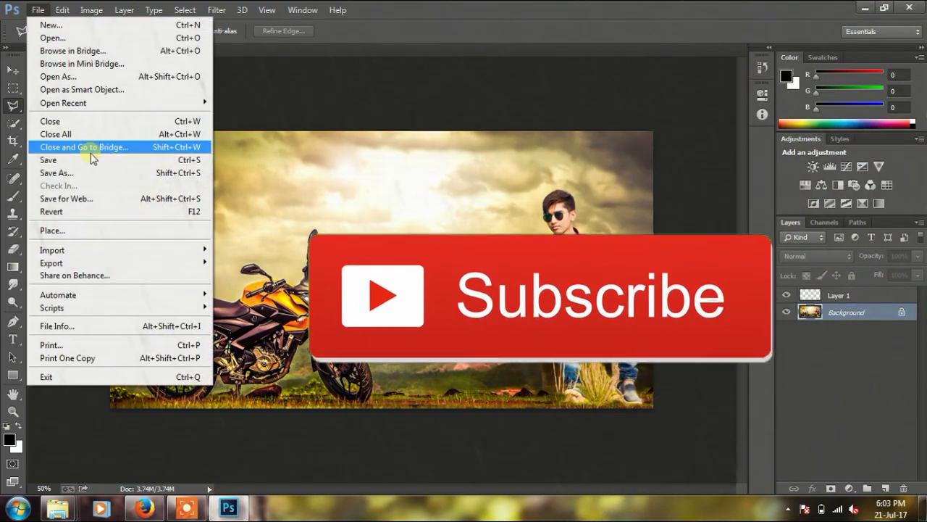
left_click(85, 172)
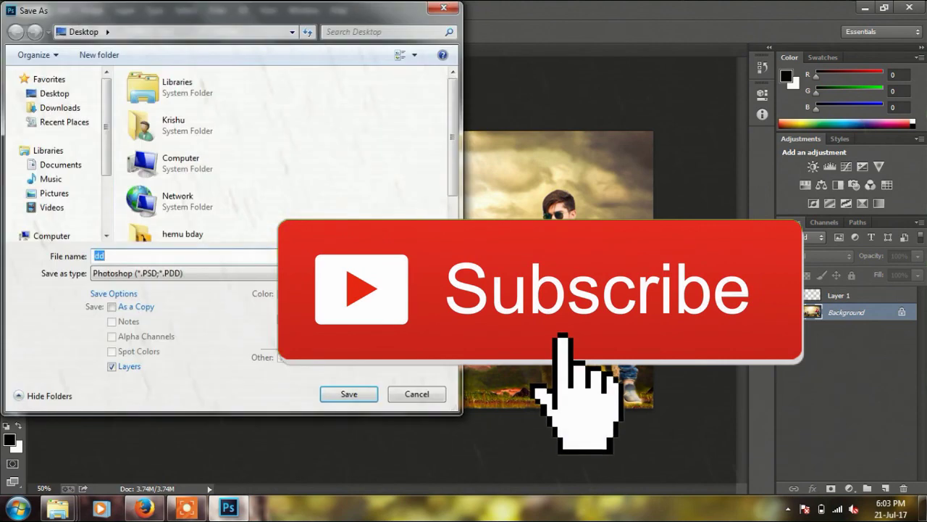
left_click(234, 273)
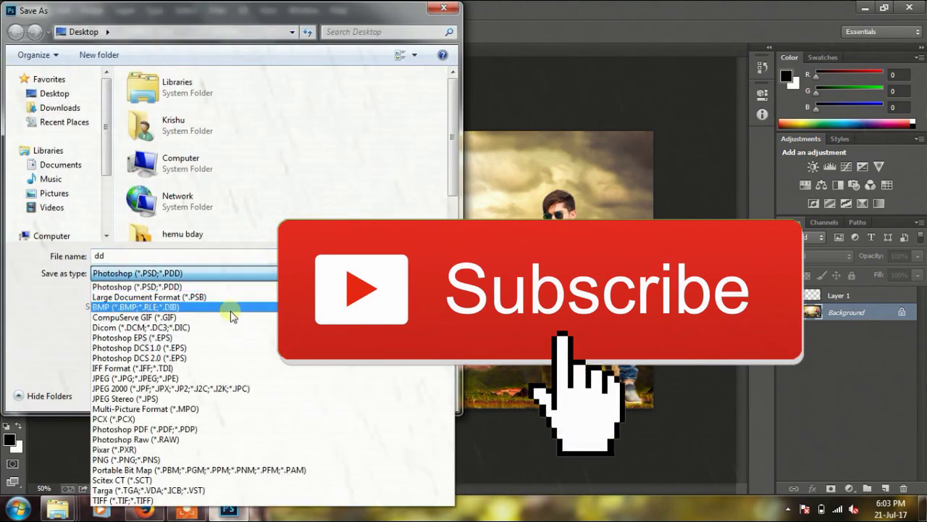
left_click(217, 378)
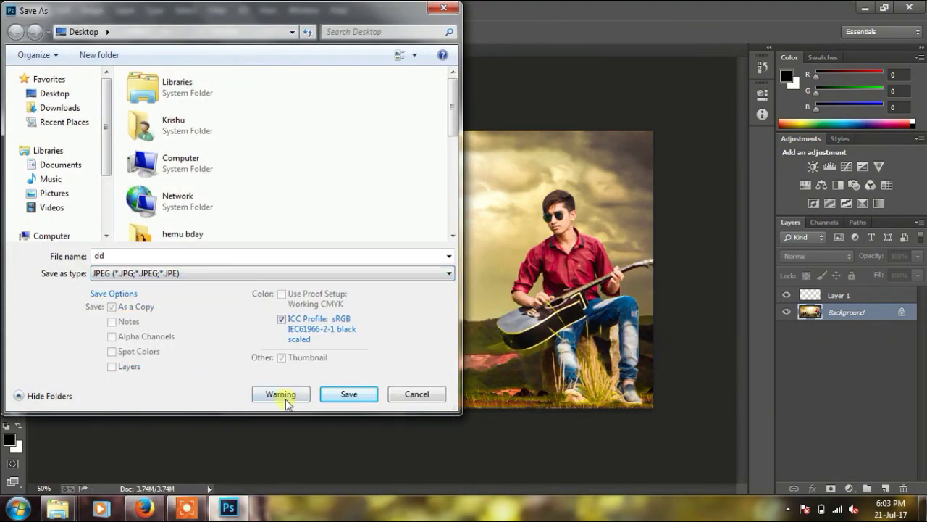
left_click(341, 399)
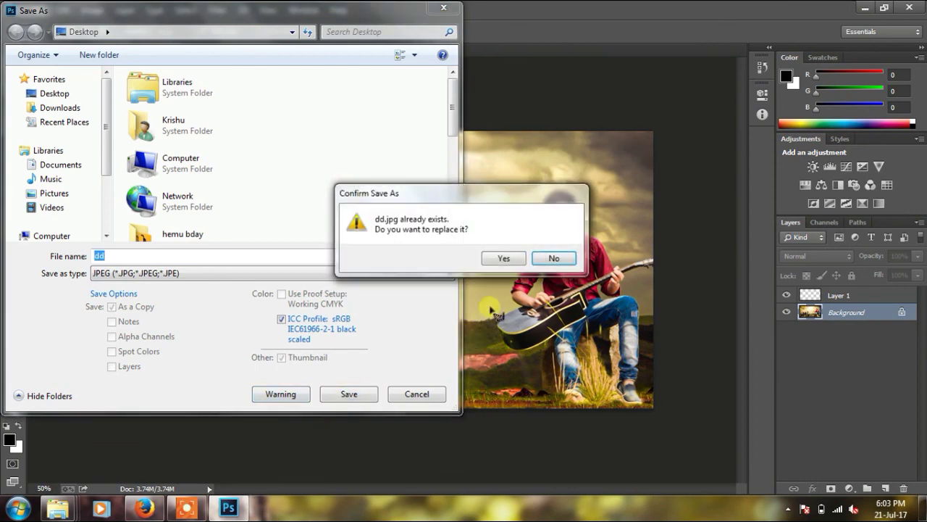
left_click(509, 258)
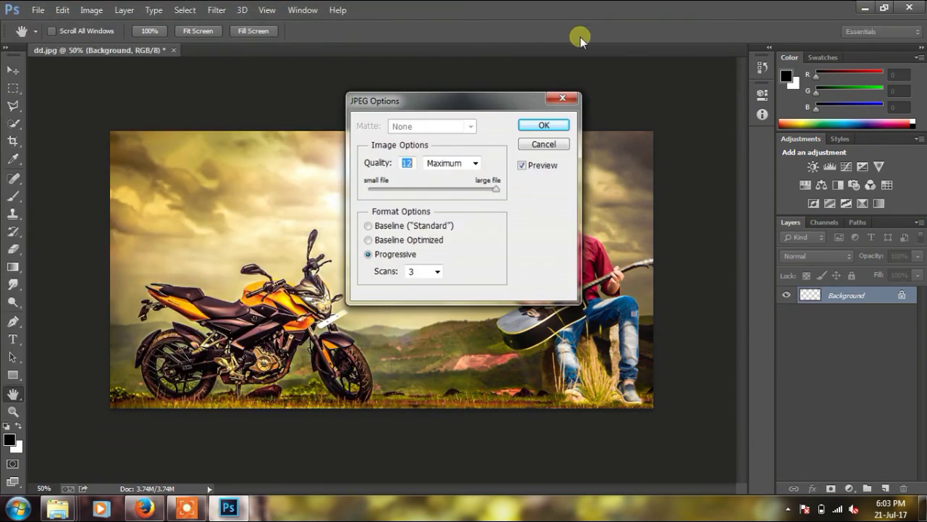
left_click(541, 129)
key("l")
key("ctrl+shift+alt+n")
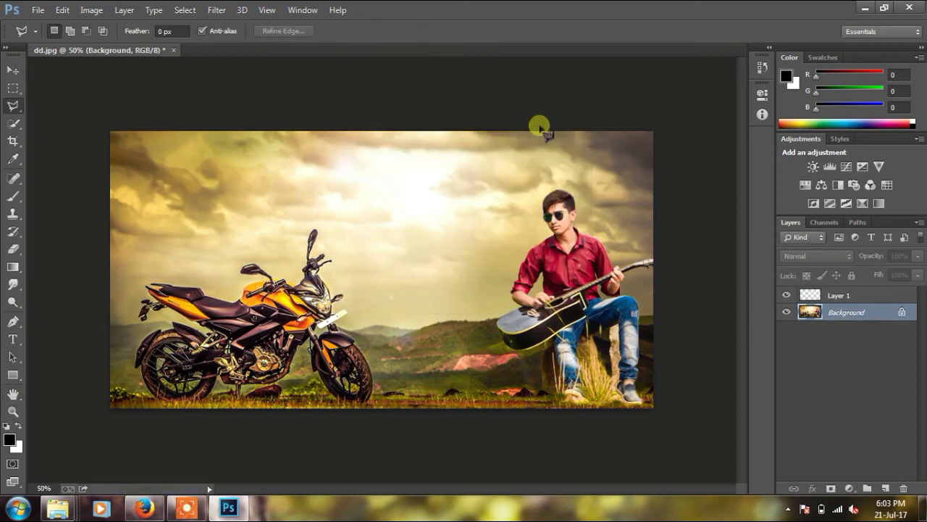
left_click(910, 8)
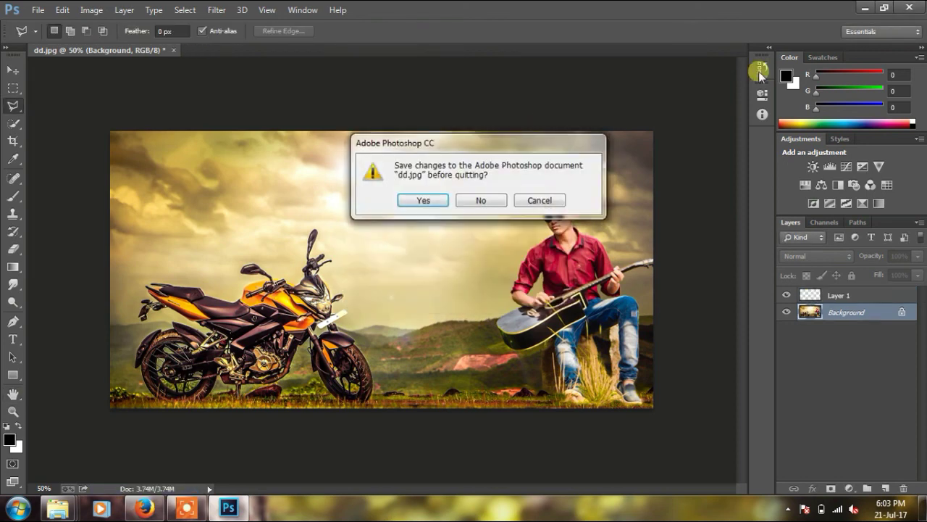